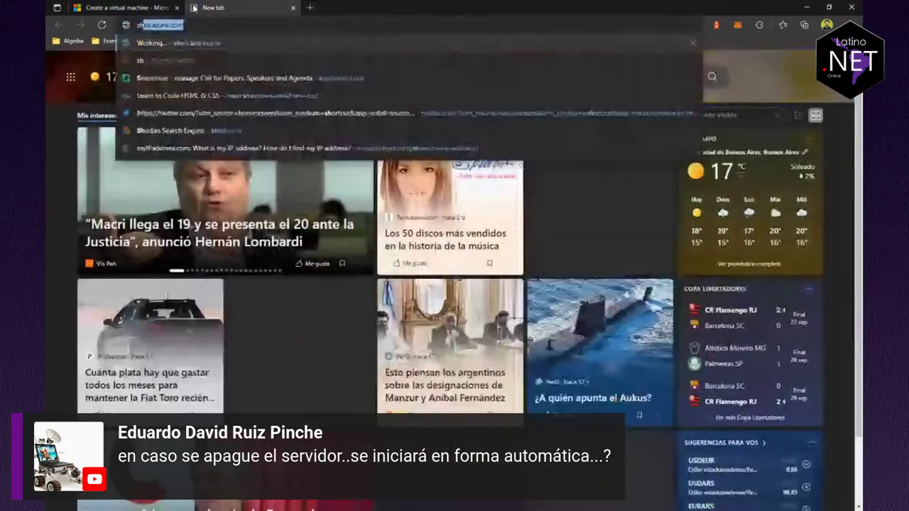
Step: Load shell.azure.com in the browser to start a Cloud Shell session
text(shell.az)
key(Return)
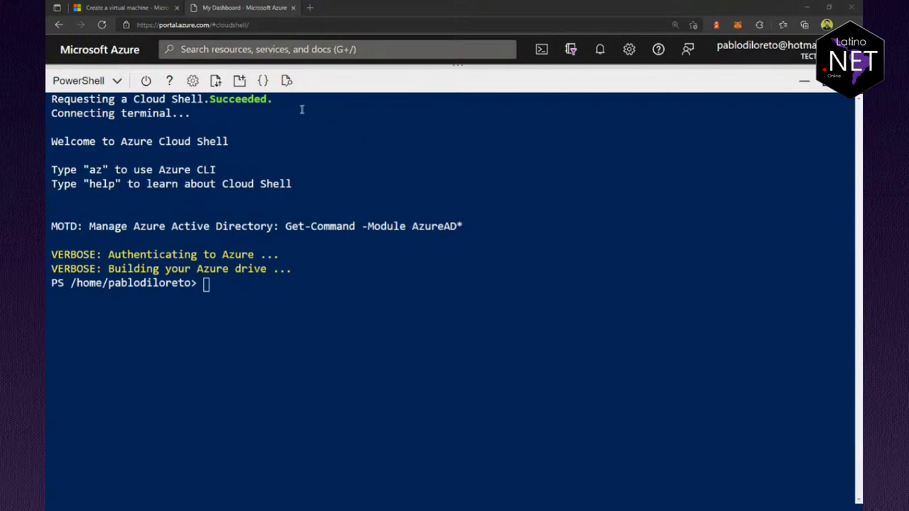
click(120, 7)
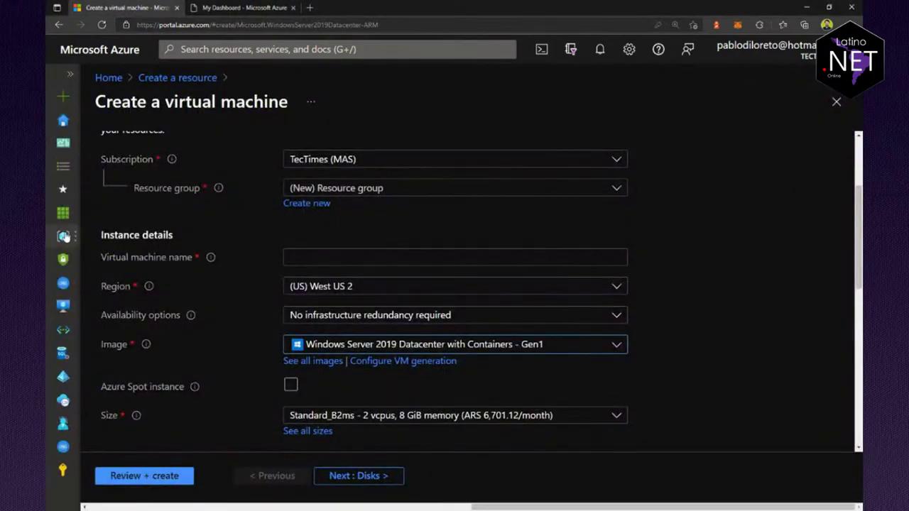
Step: Filter the resource groups list to only the Visual Studio Enterprise – MPN subscription
click(63, 236)
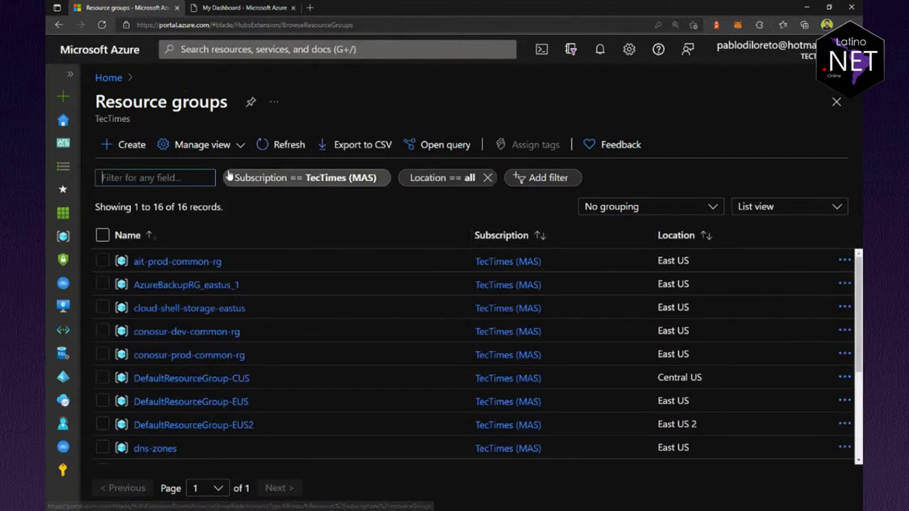
click(314, 179)
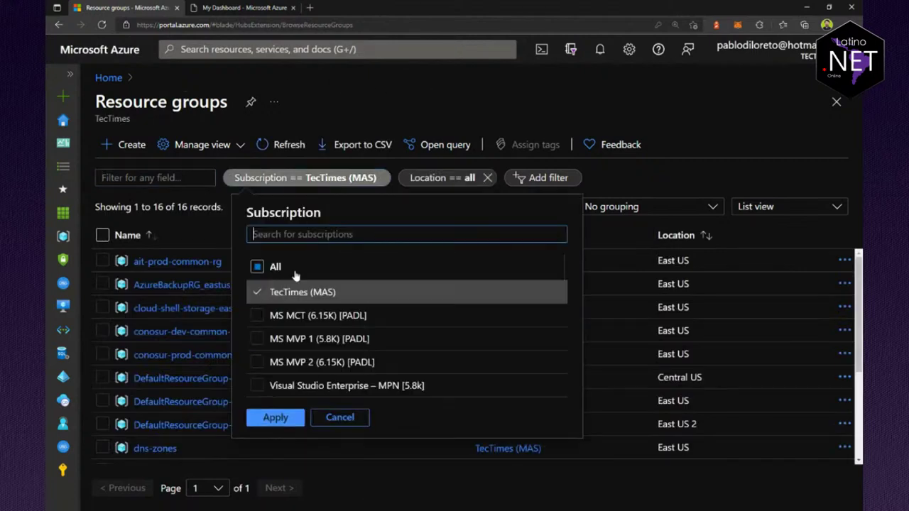
click(262, 291)
click(254, 385)
click(276, 418)
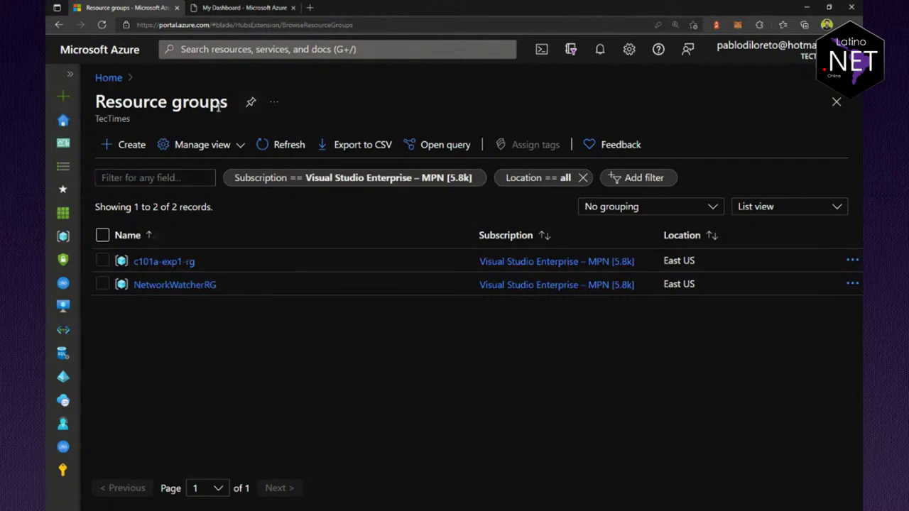
Step: Back in Cloud Shell, choose Bash as the shell environment
click(242, 8)
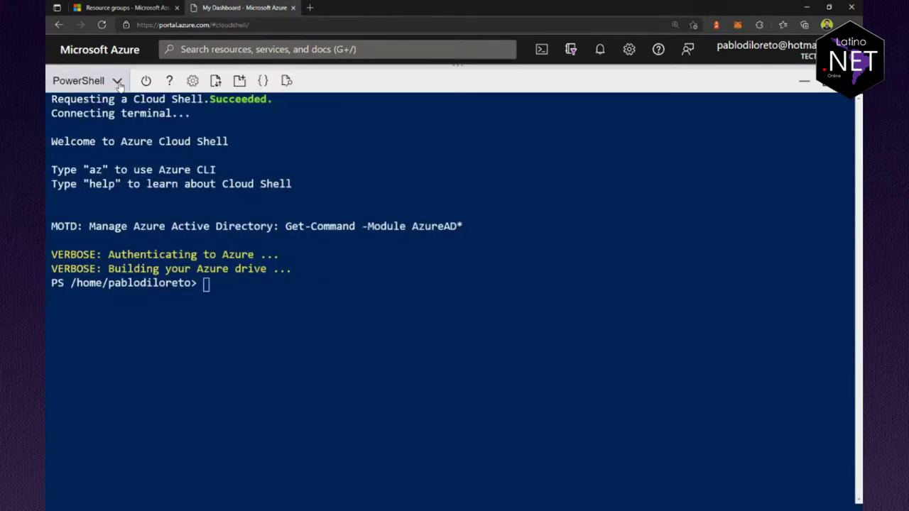
click(85, 80)
click(85, 108)
Step: Confirm the switch to Bash and list subscriptions with az account list -o table
click(422, 344)
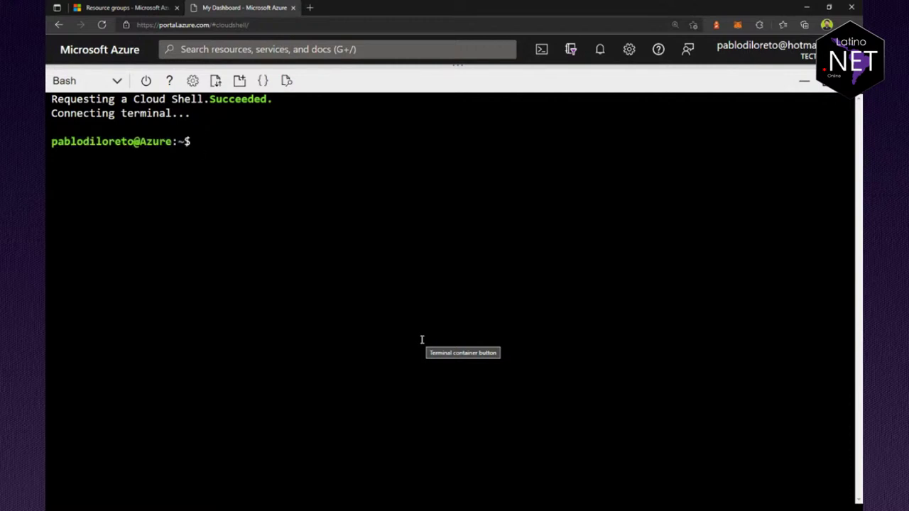
text(az account )
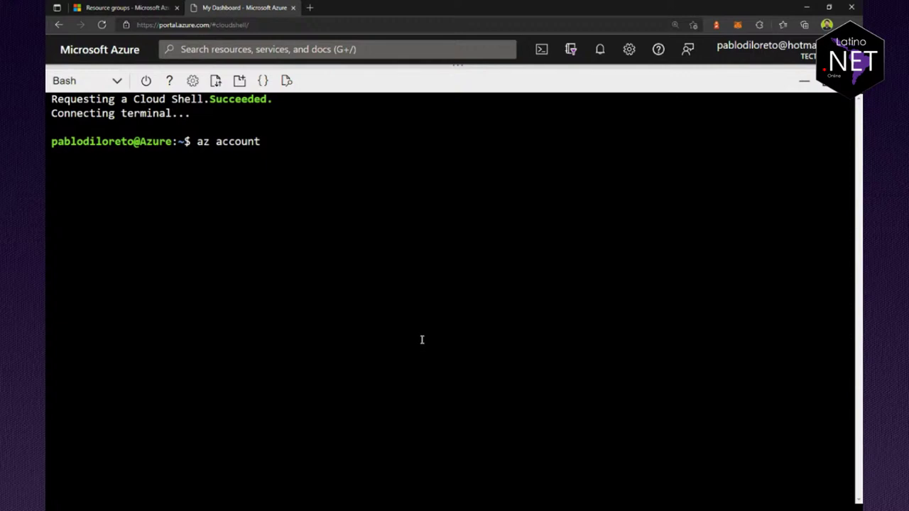
text(list -o tab)
key(BackSpace)
key(BackSpace)
text(able)
key(Return)
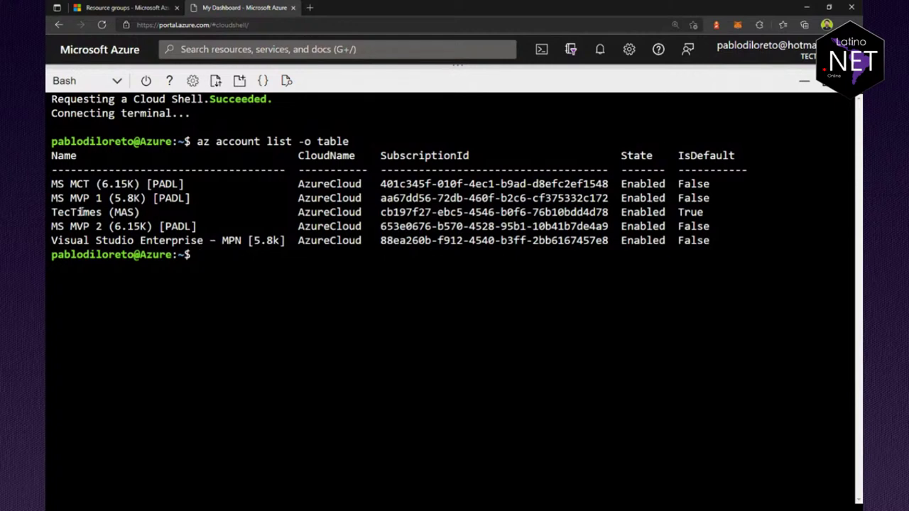
drag(51, 212, 703, 199)
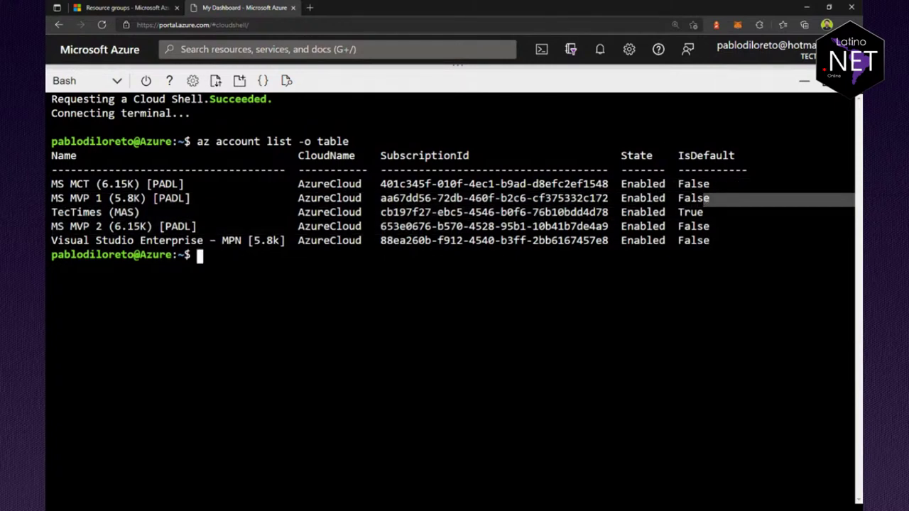
click(337, 388)
Step: Set Visual Studio Enterprise – MPN as default subscription by its ID and re-list to verify
text(az)
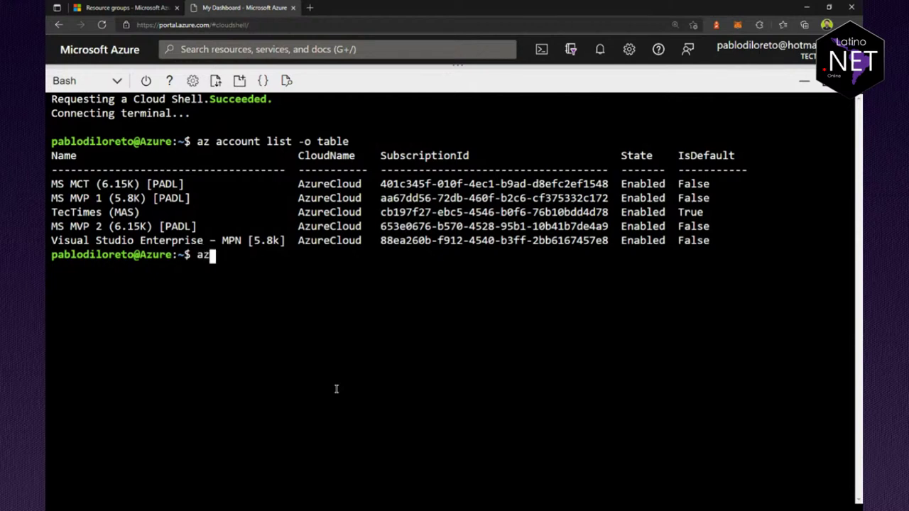
text( account )
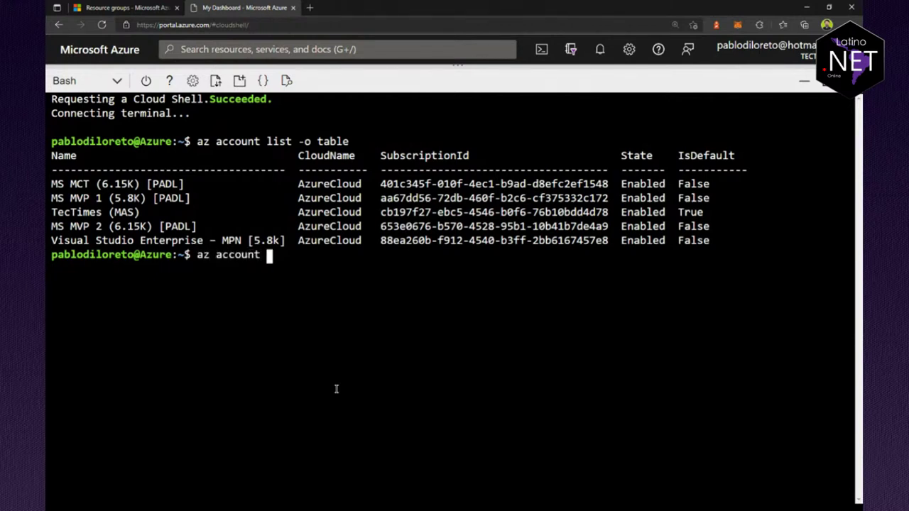
text(set --sub)
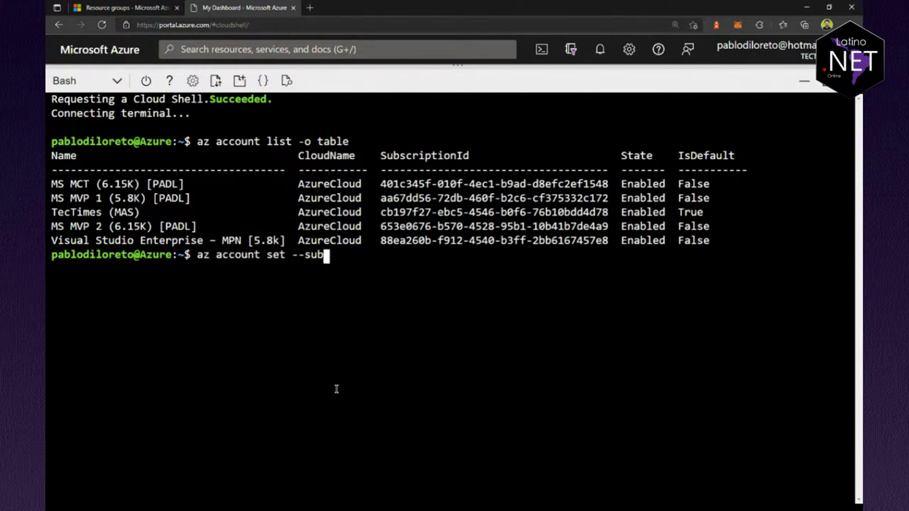
text(scription )
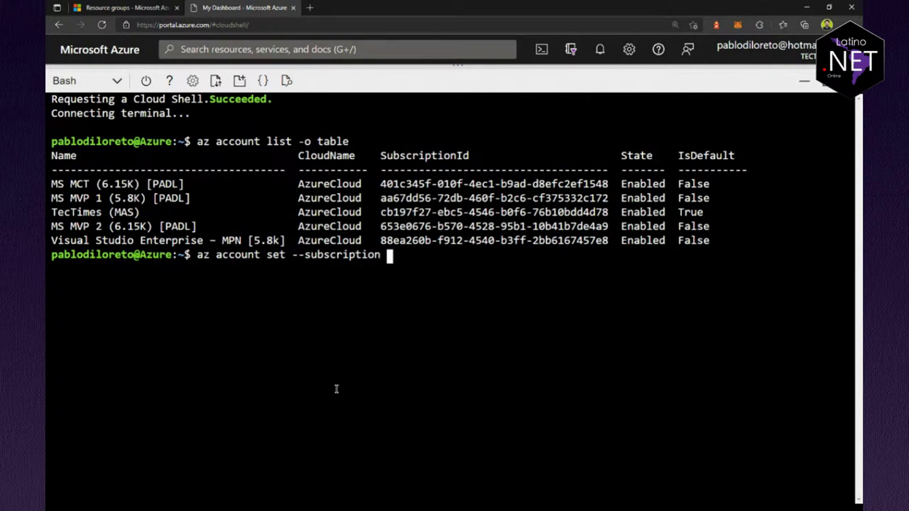
text("88ea260b)
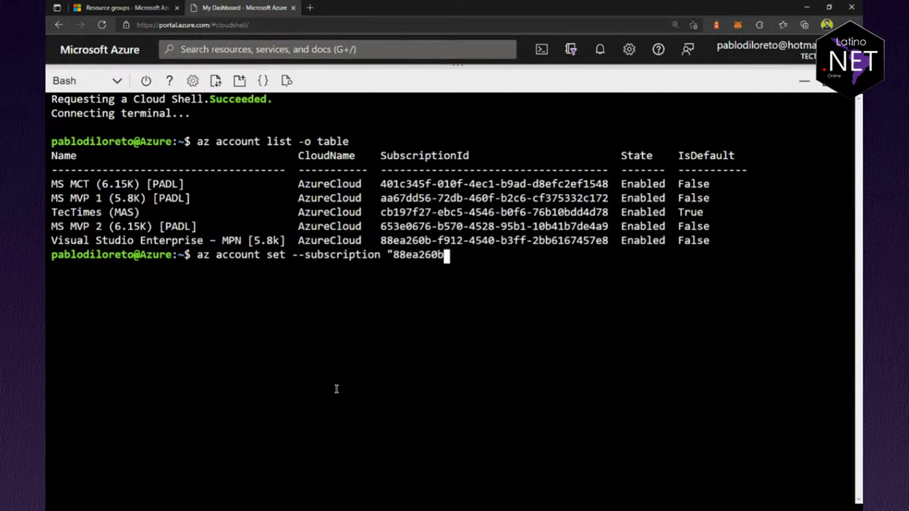
text(-f912-)
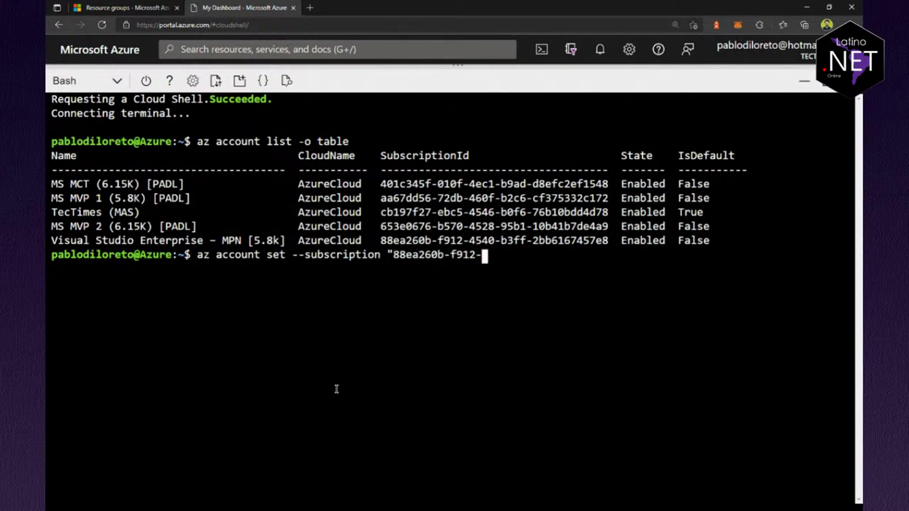
text(4540-b3ff)
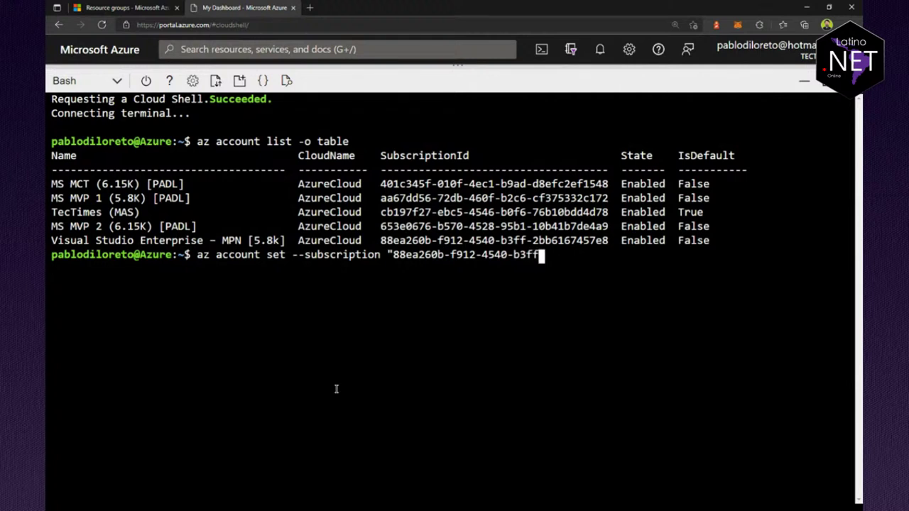
text(-2bb6167457e8)
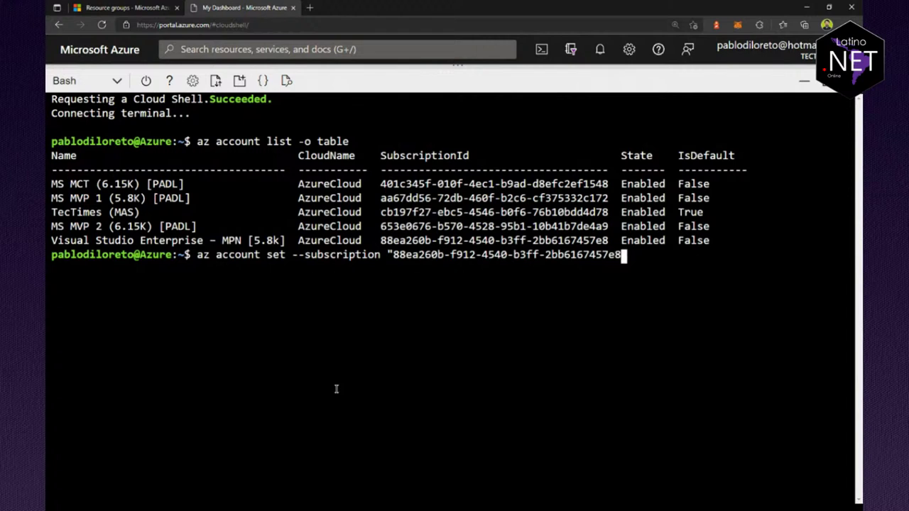
text(")
key(Return)
key(Up)
key(Up)
key(Return)
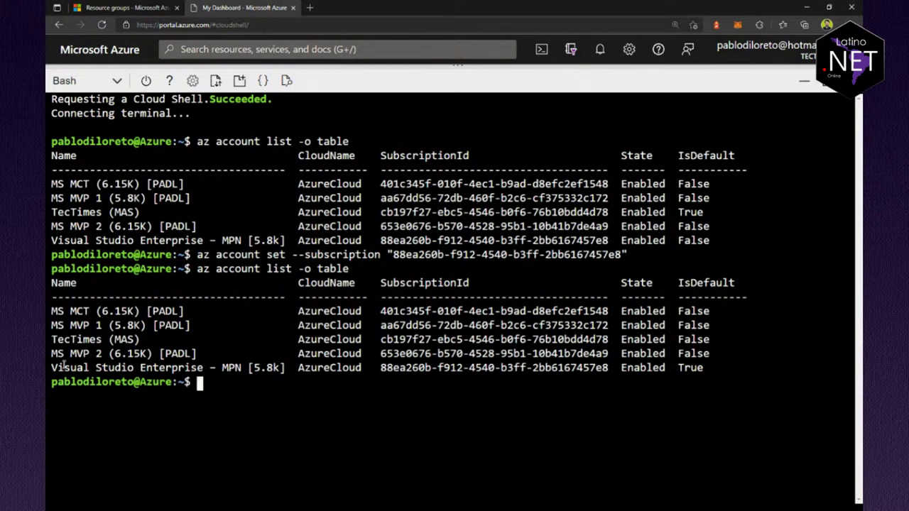
drag(56, 366, 712, 355)
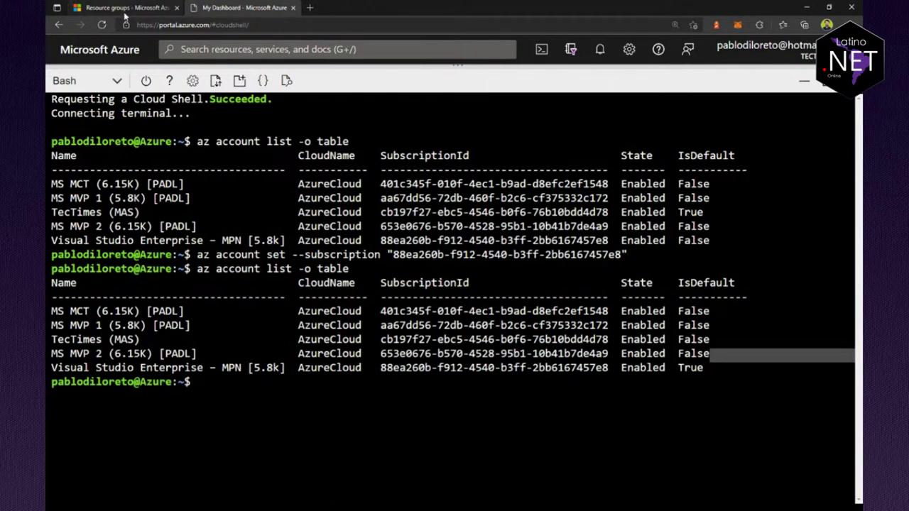
Step: Clear the Cloud Shell terminal screen
click(125, 8)
key(ctrl+Tab)
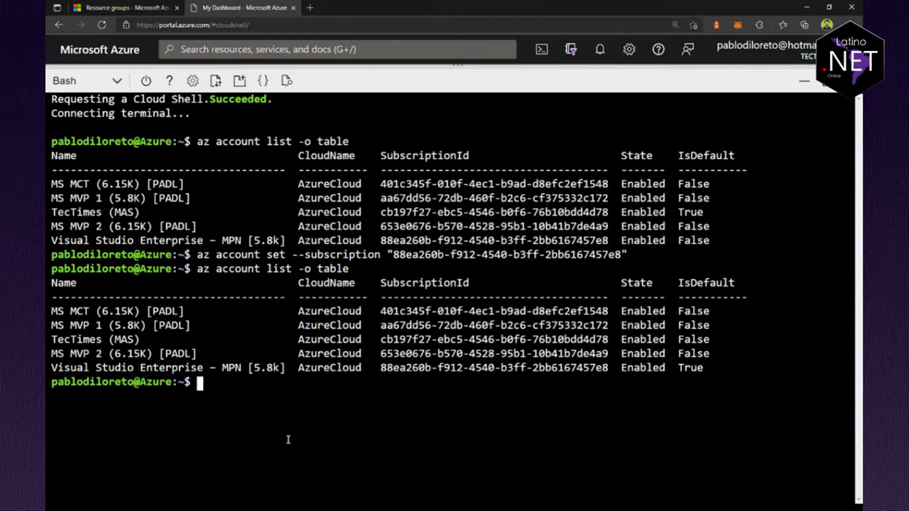
text(clear)
key(Return)
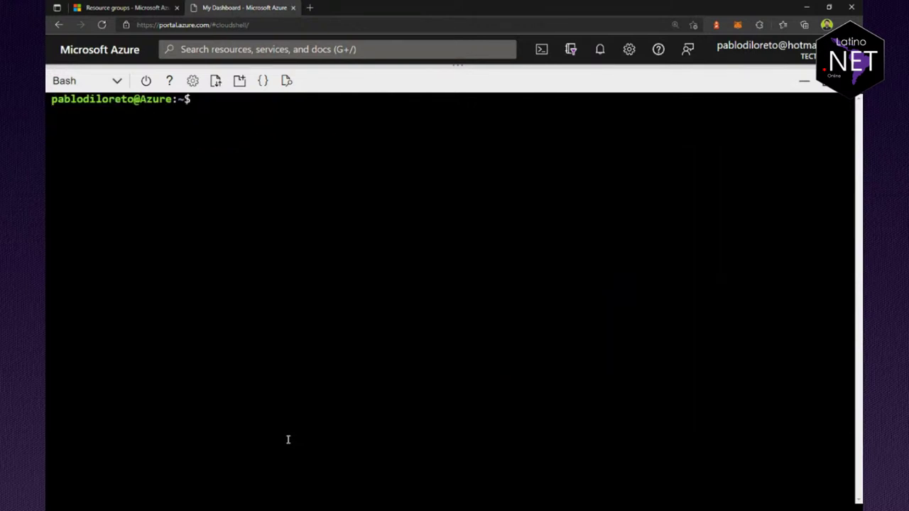
Step: Set RG_NAME to c101a-exp1-rg, copying the name from the resource groups list
text(RG_NAME=east)
key(BackSpace)
key(BackSpace)
key(BackSpace)
key(BackSpace)
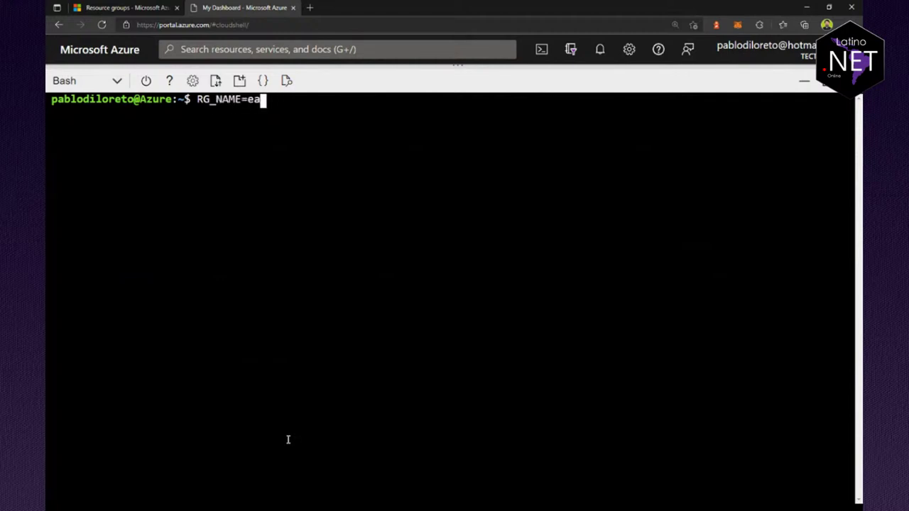
click(121, 7)
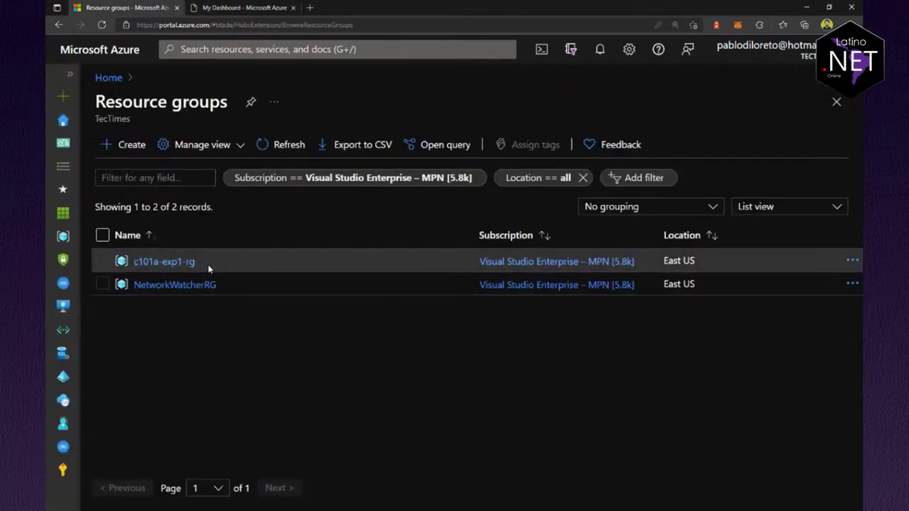
drag(209, 264, 134, 261)
key(ctrl+c)
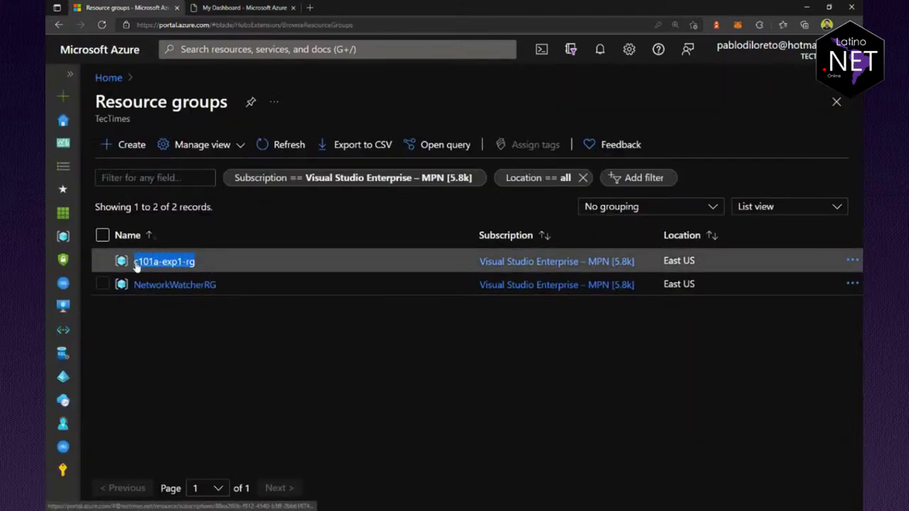
click(243, 9)
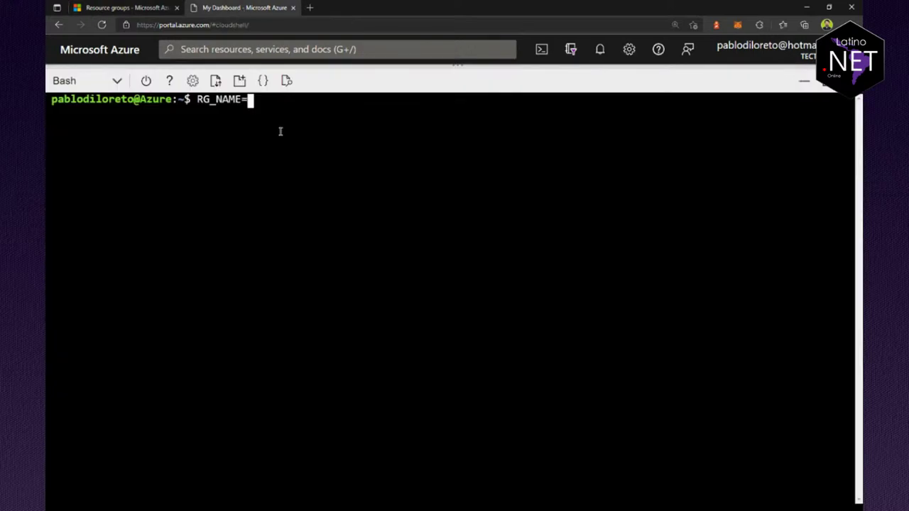
right_click(308, 119)
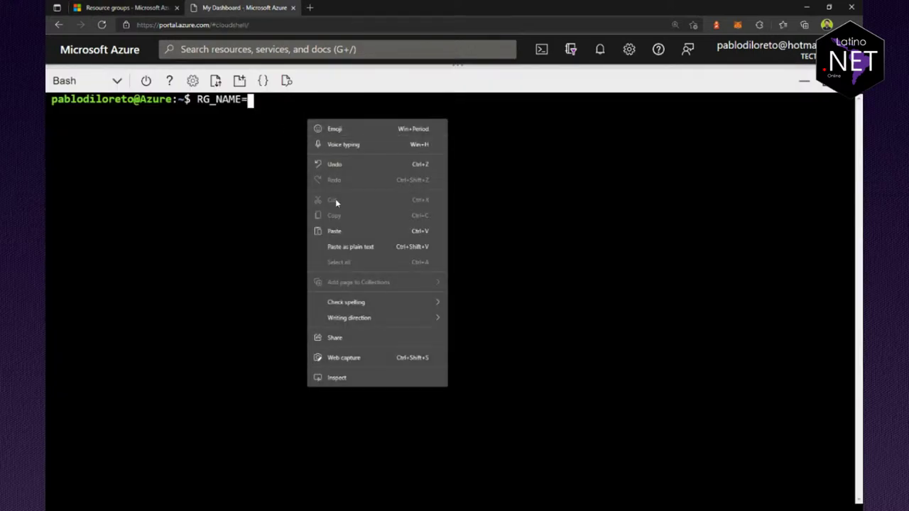
click(334, 231)
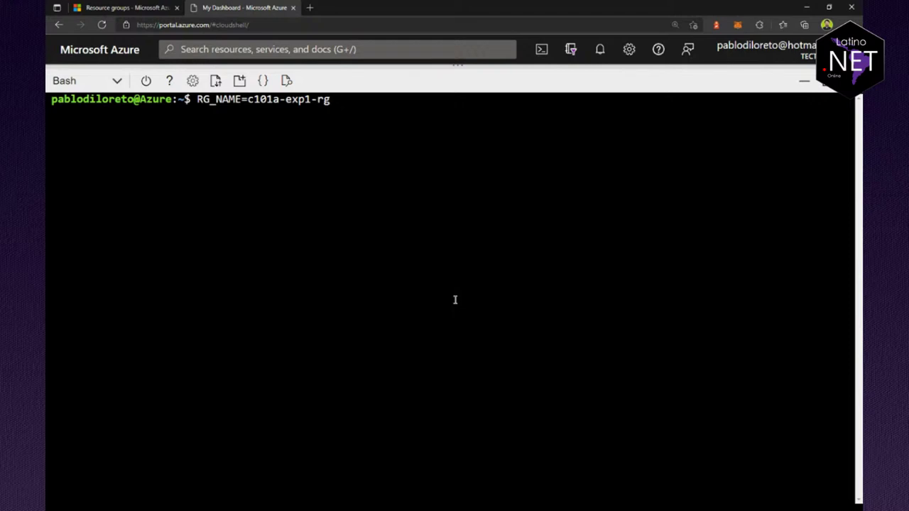
key(Return)
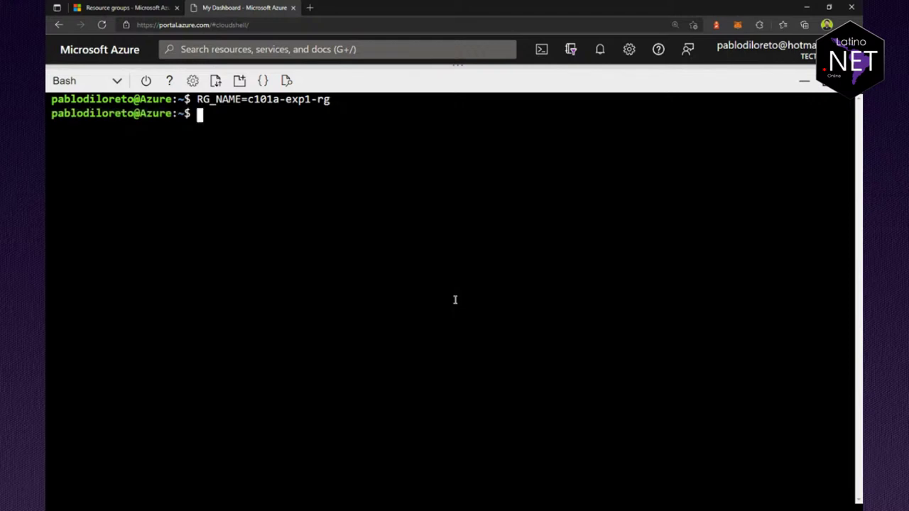
Step: Define LOC_NAME=eastus and ACR_NAME=aitc101acr
text(LOC_NAME=)
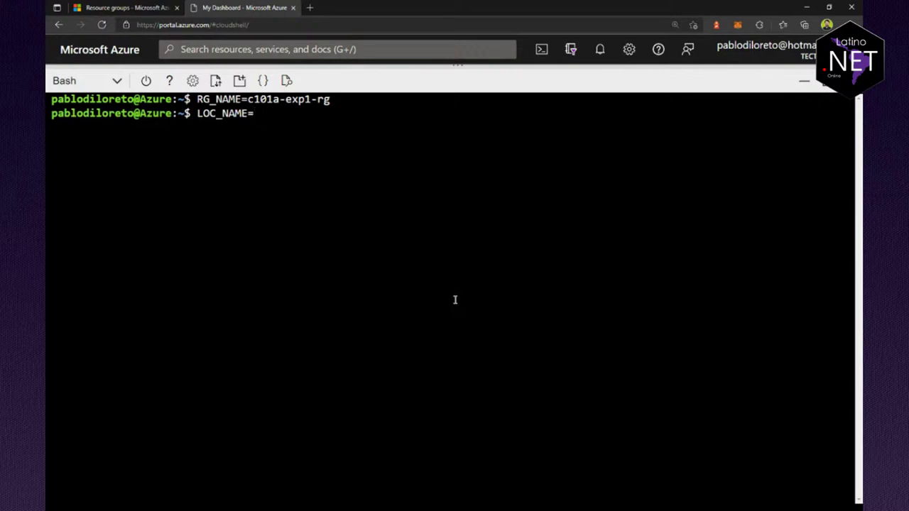
text(eastus)
key(Return)
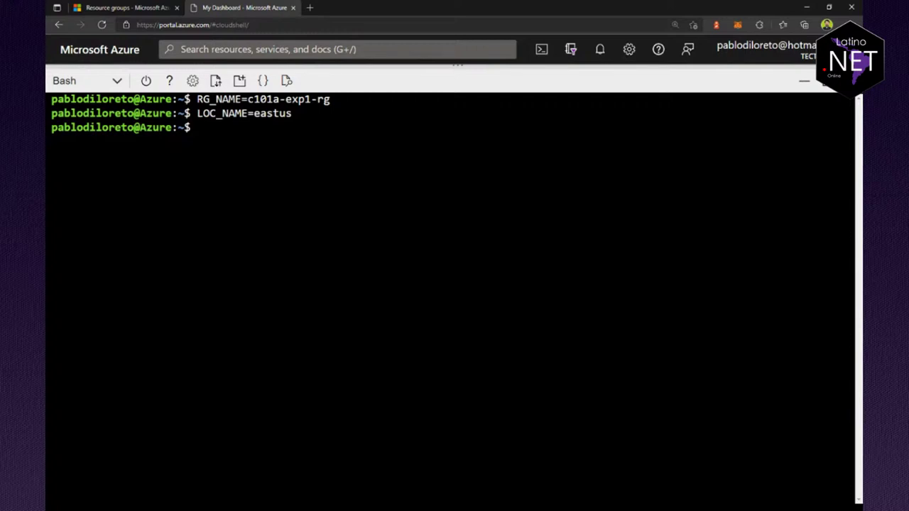
text(ACR_NAME=)
text(ait)
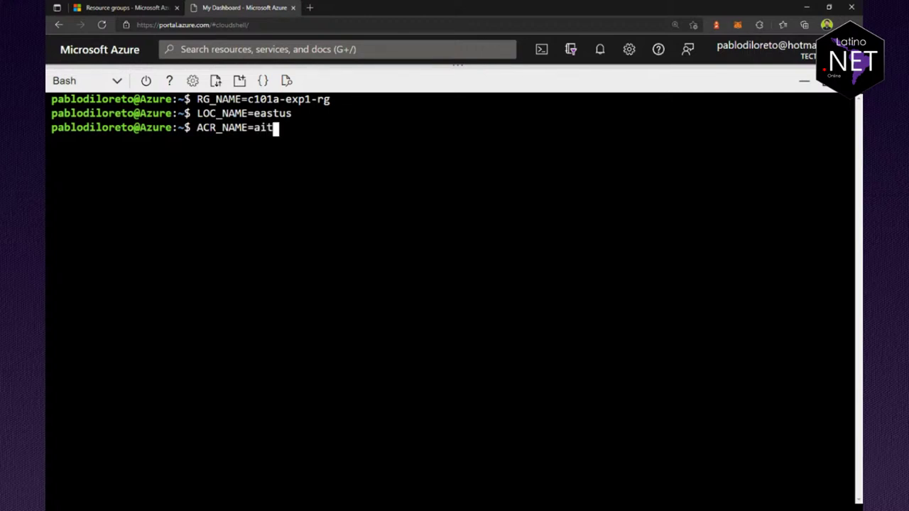
text(c101aa)
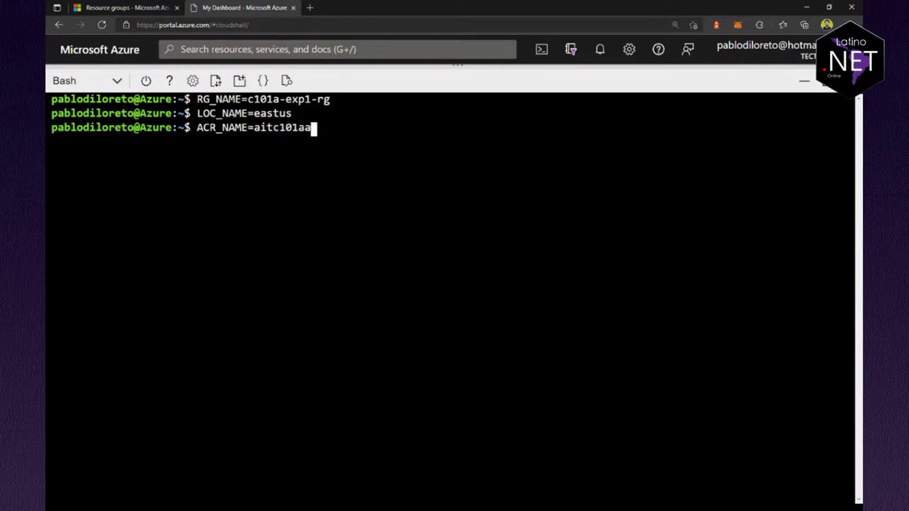
key(BackSpace)
text(cr)
key(Return)
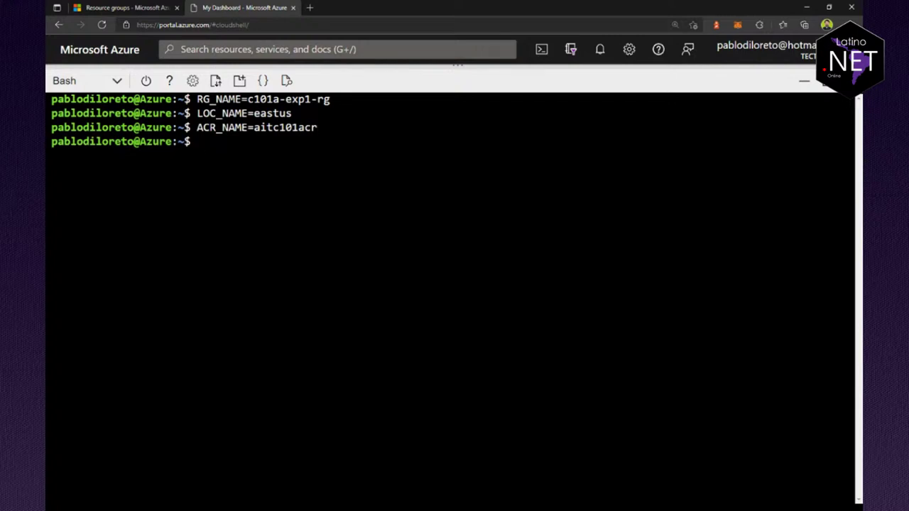
Step: Run az acr create with --sku Premium using $RG_NAME and $ACR_NAME
text(az acr create --)
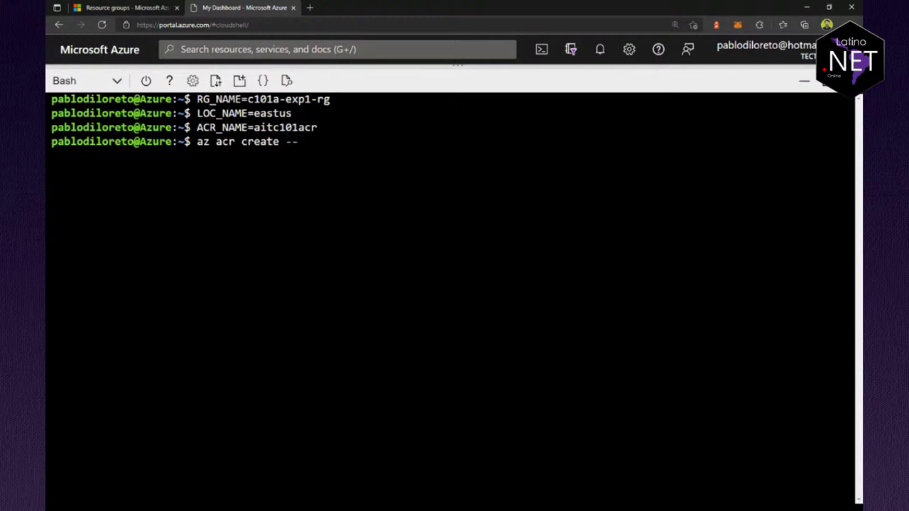
text(resource-gr)
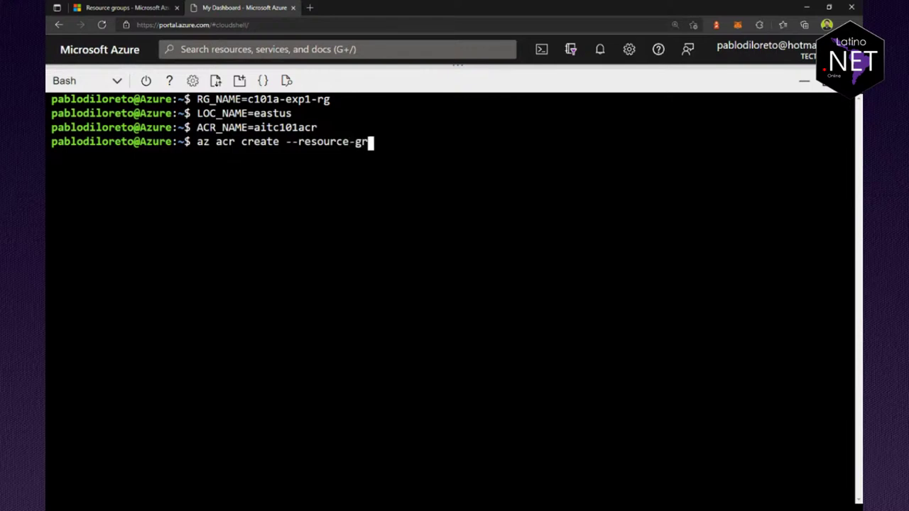
text(oup $RG_NAME )
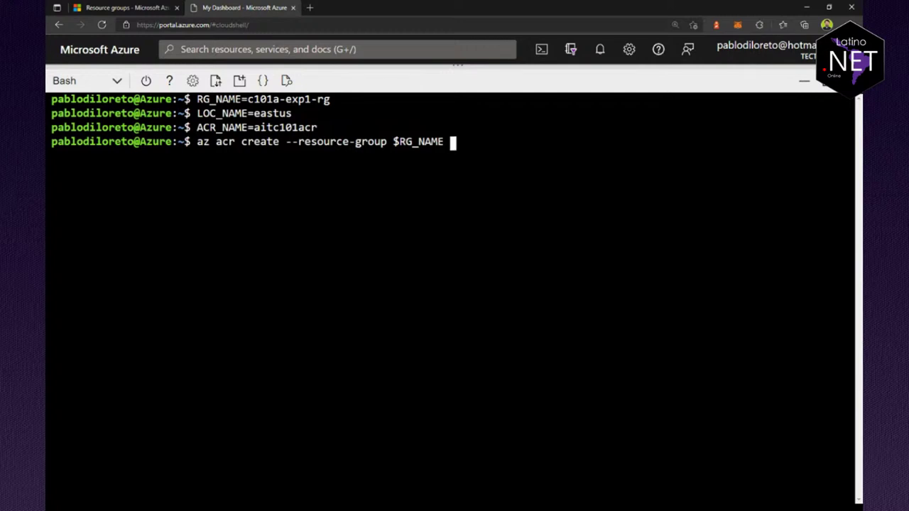
text(--name )
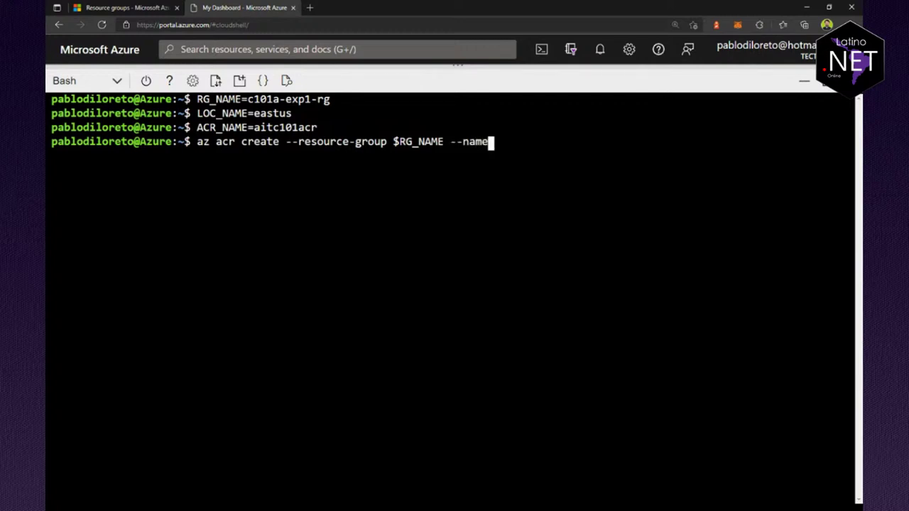
text($ACR_NAME)
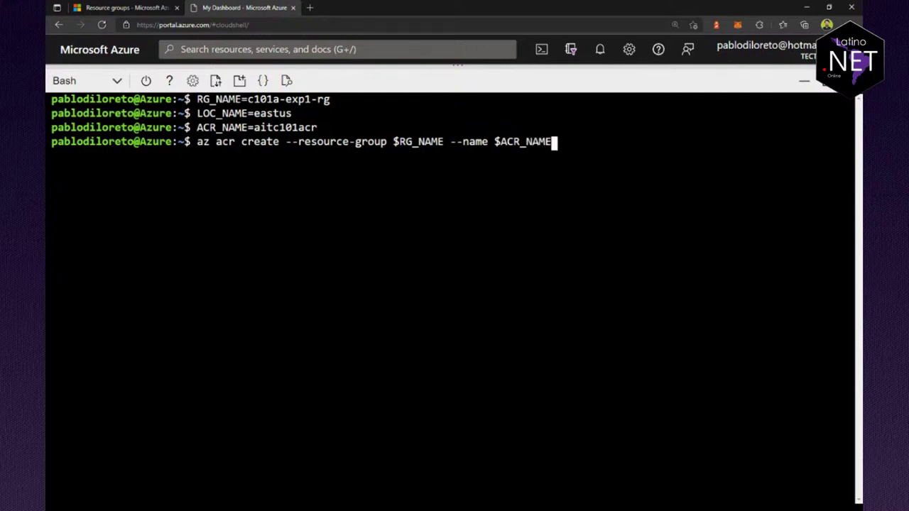
text( --sku Premium)
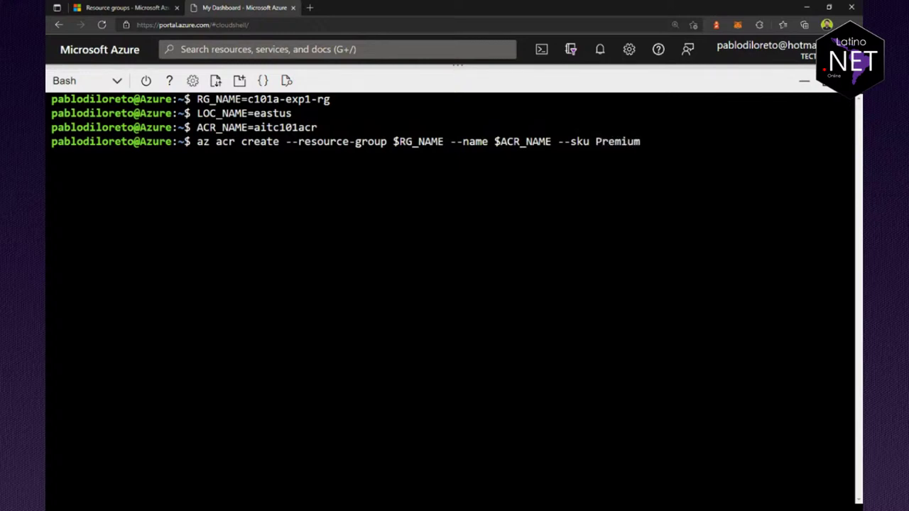
key(Return)
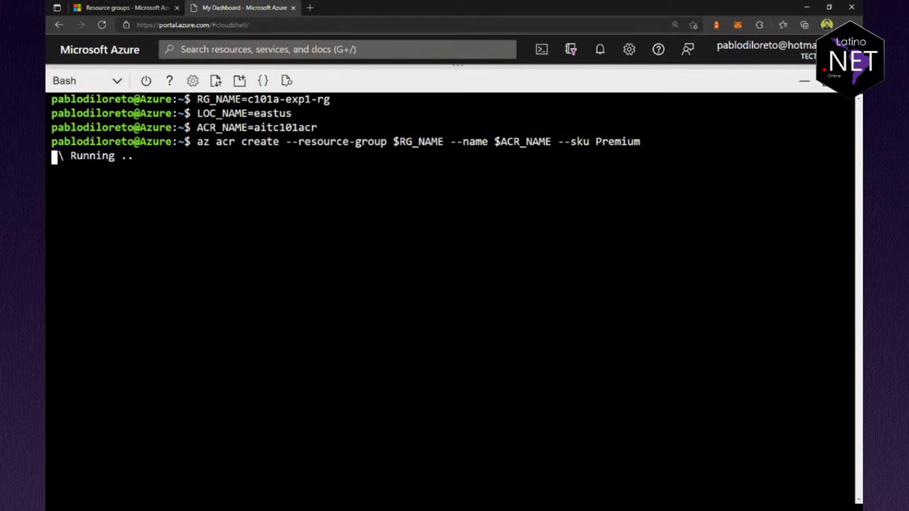
click(152, 7)
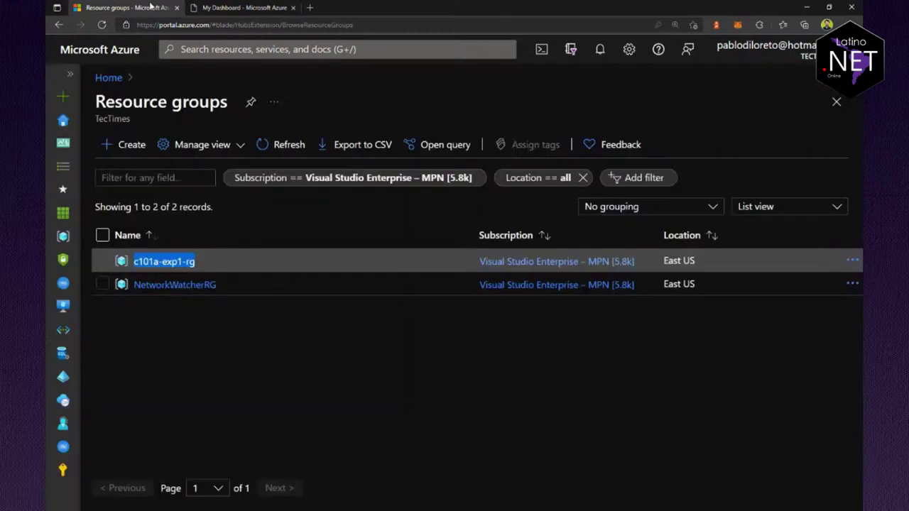
Step: Open c101a-exp1-rg and refresh its resources while the registry finishes creating
click(158, 263)
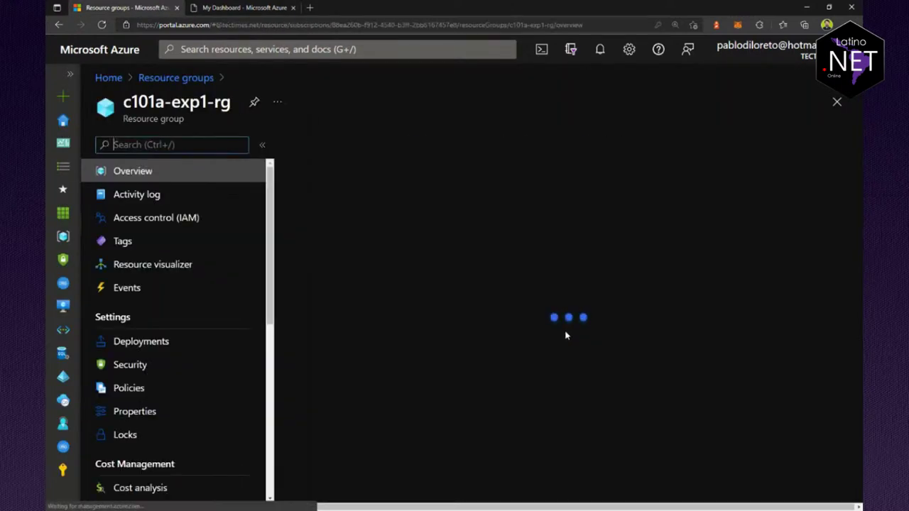
scroll(512, 441, down, 2)
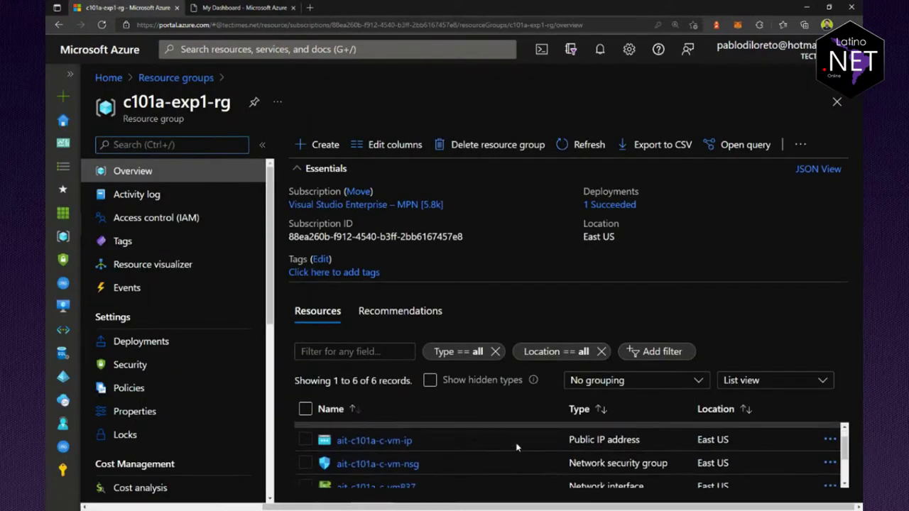
key(ctrl+minus)
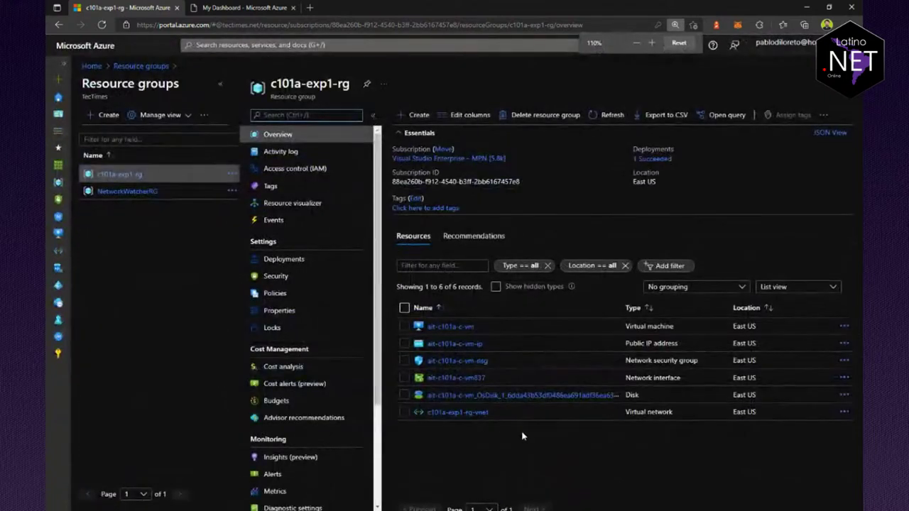
click(258, 10)
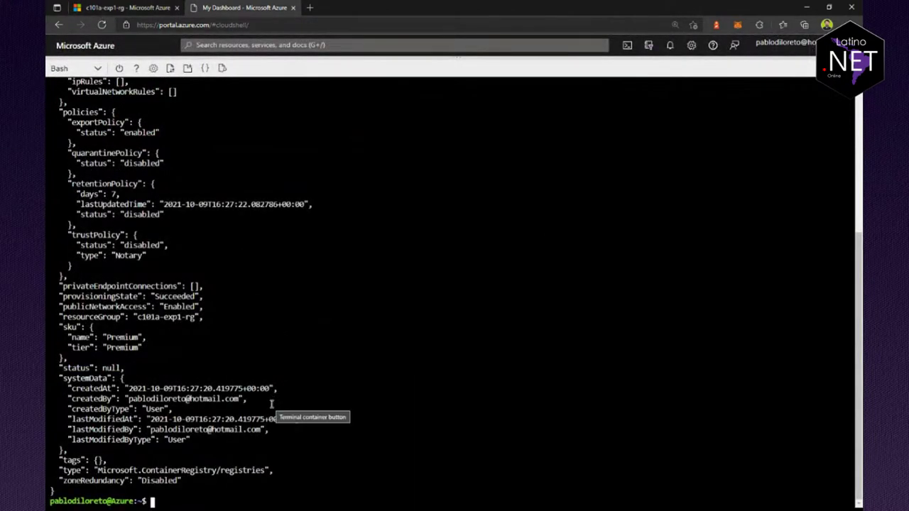
click(114, 7)
click(609, 115)
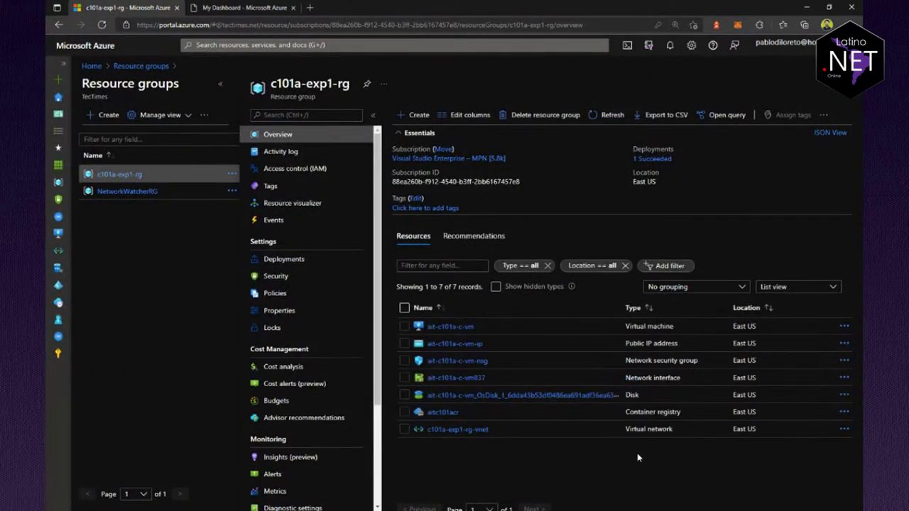
Step: Open the aitc101acr registry and check its Repositories list is empty
click(433, 413)
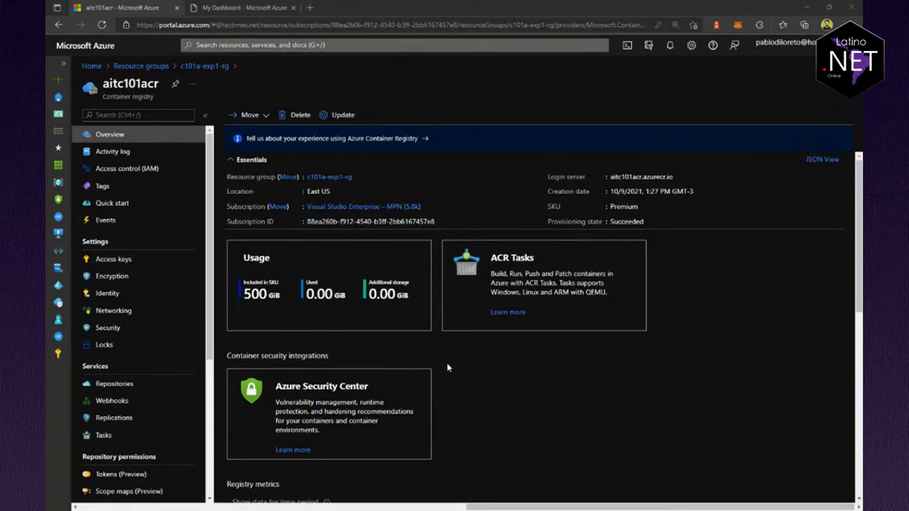
click(113, 389)
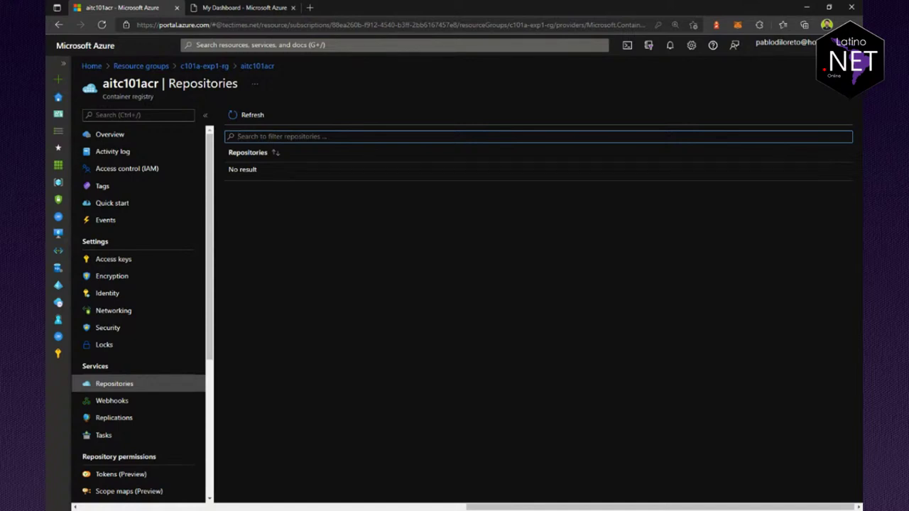
click(252, 9)
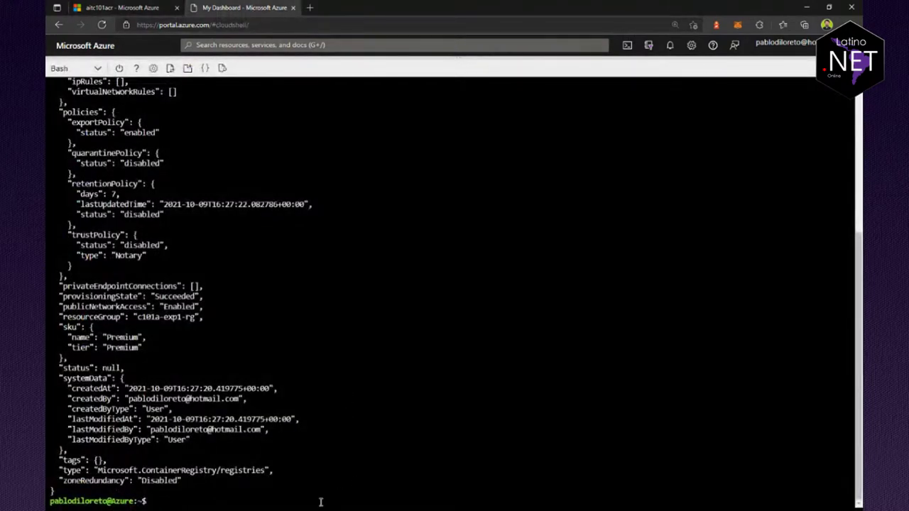
Step: Clear the terminal, list the home directory with dir, and begin a git clone command
text(clear)
key(Return)
text(dir)
key(Return)
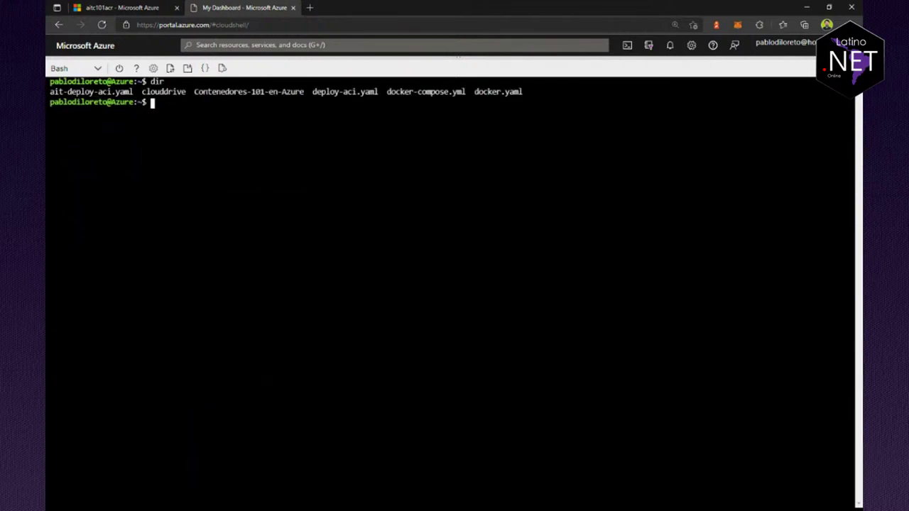
key(alt+Tab)
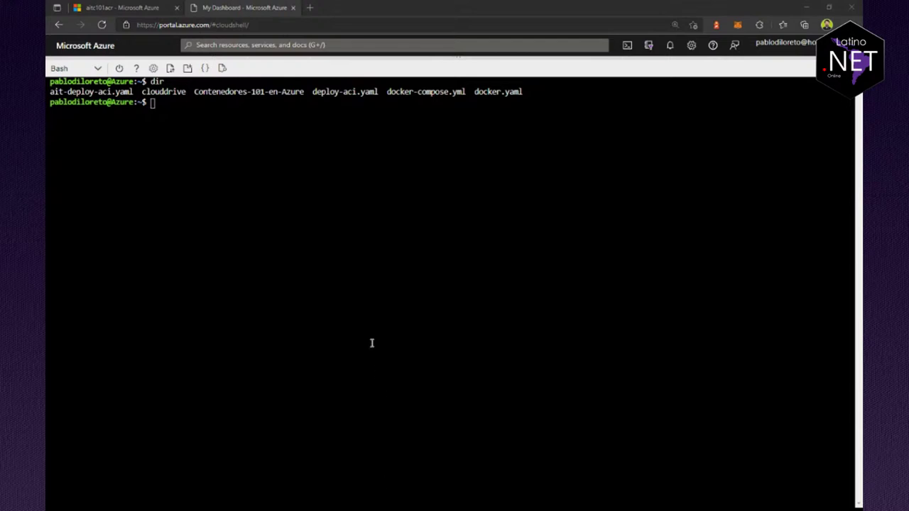
click(382, 311)
text(pit clone)
Step: Load the Contenedores-101-en-Azure GitHub page and run git clone with its URL
click(309, 7)
text(https://github.com/AprenderIT/Contenedores-101-en-Azure.git)
key(Return)
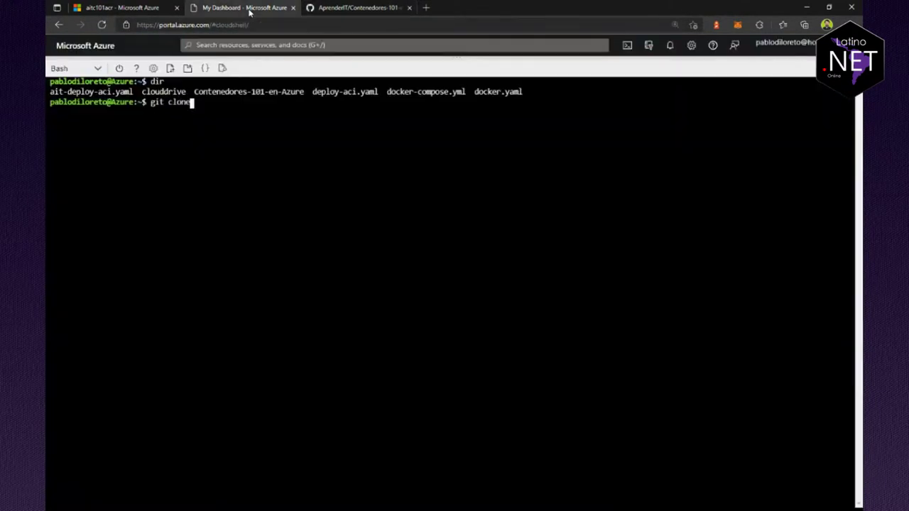
click(245, 7)
right_click(264, 153)
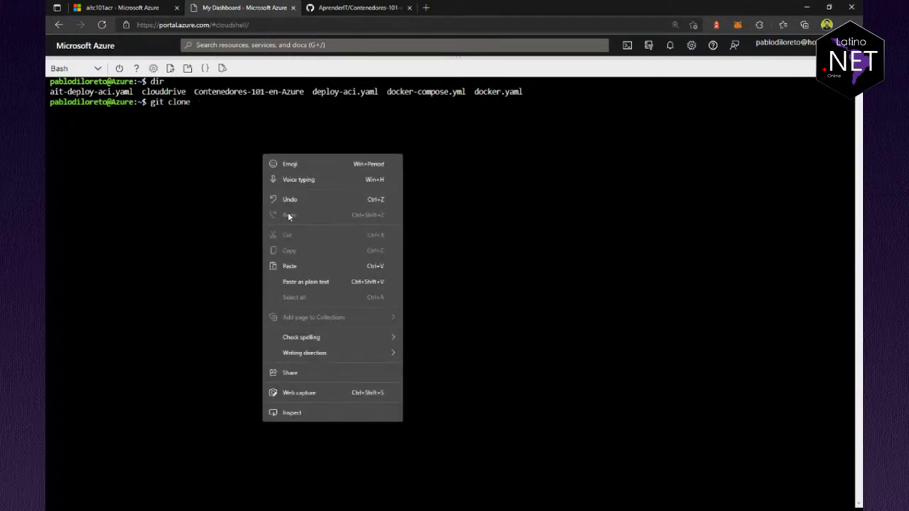
click(289, 266)
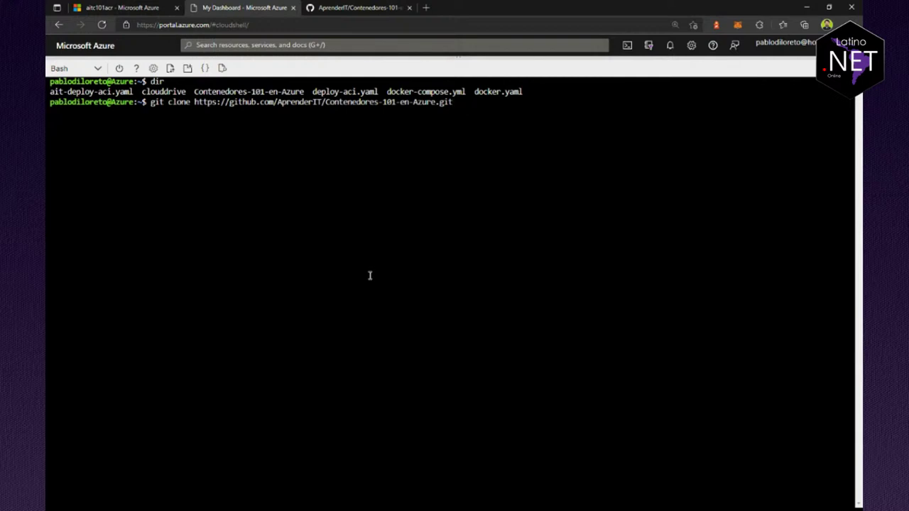
key(Return)
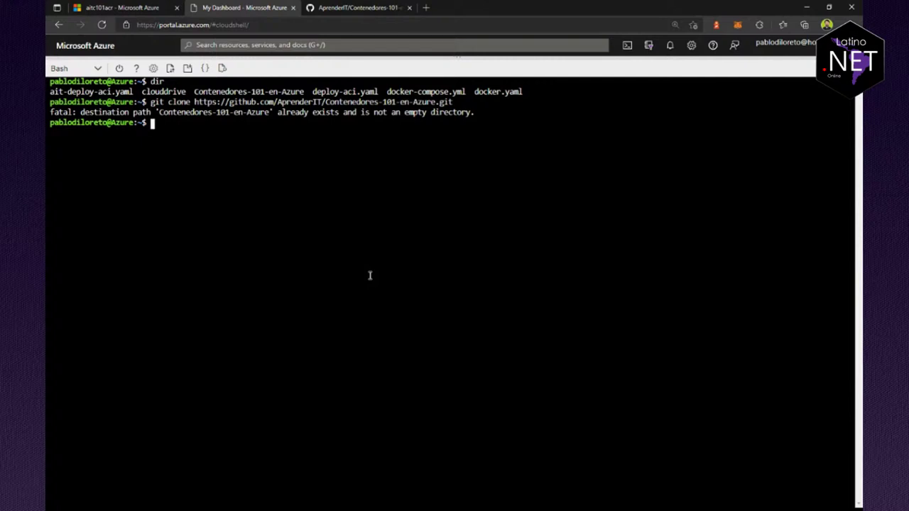
Step: Enter the Contenedores-101-en-Azure folder and confirm git status shows main, clean
text(git status)
key(Return)
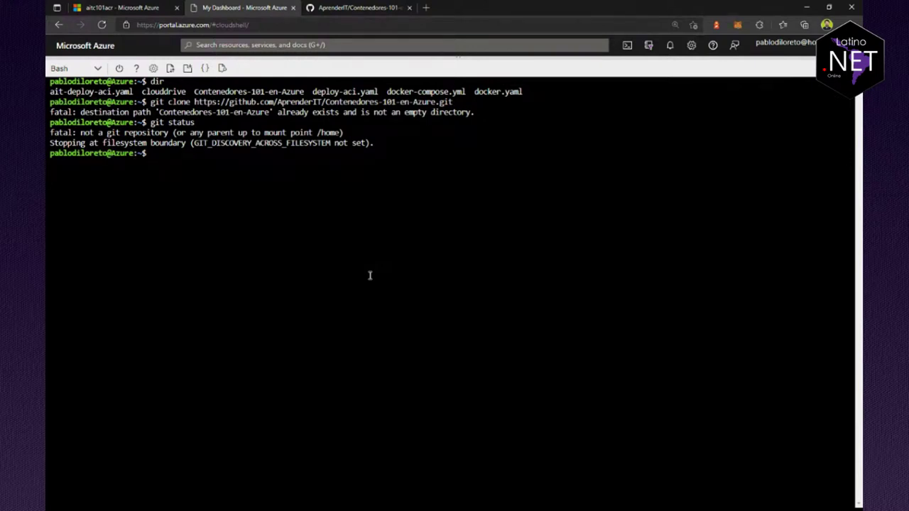
text(cd cont)
key(Tab)
key(Return)
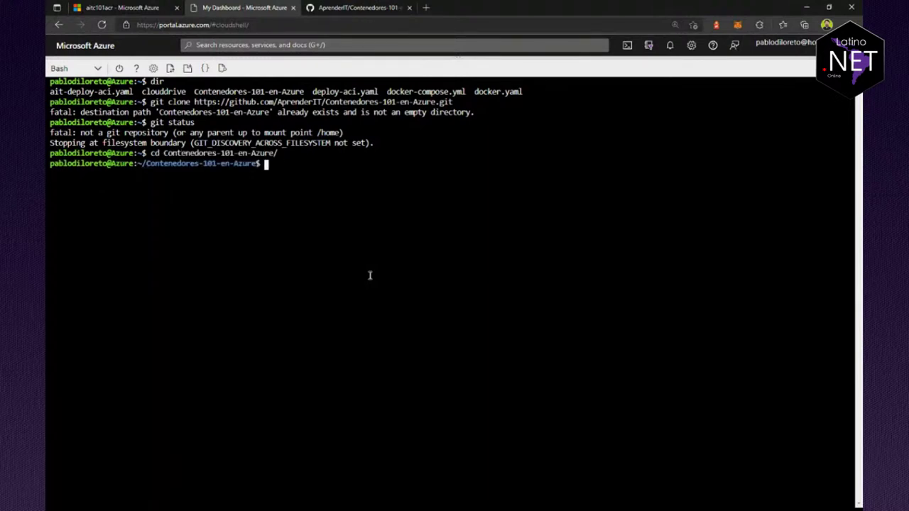
text(git status)
key(Return)
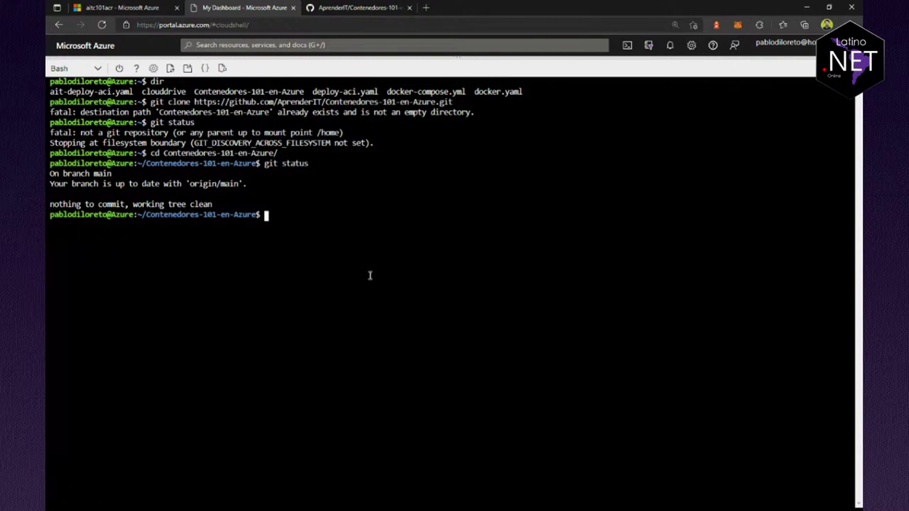
click(288, 29)
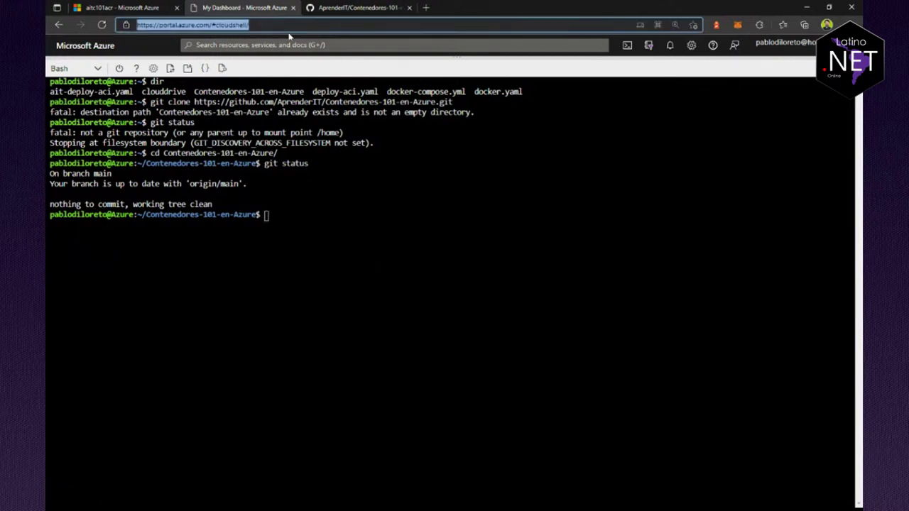
click(367, 334)
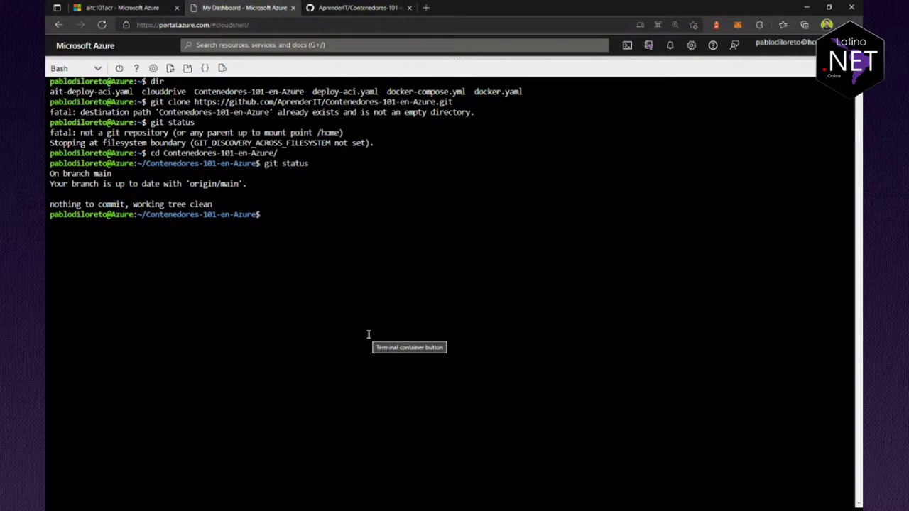
Step: Clear the terminal and list the repository folder's contents
text(clear)
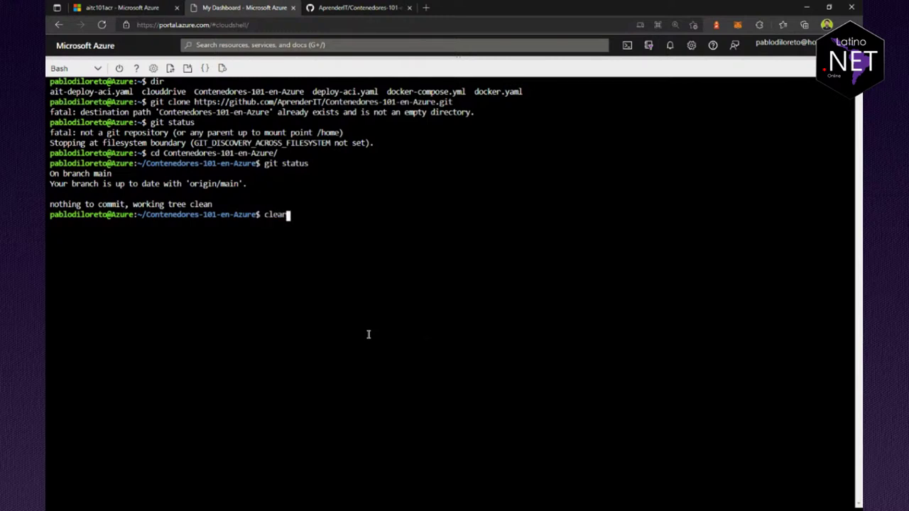
key(Return)
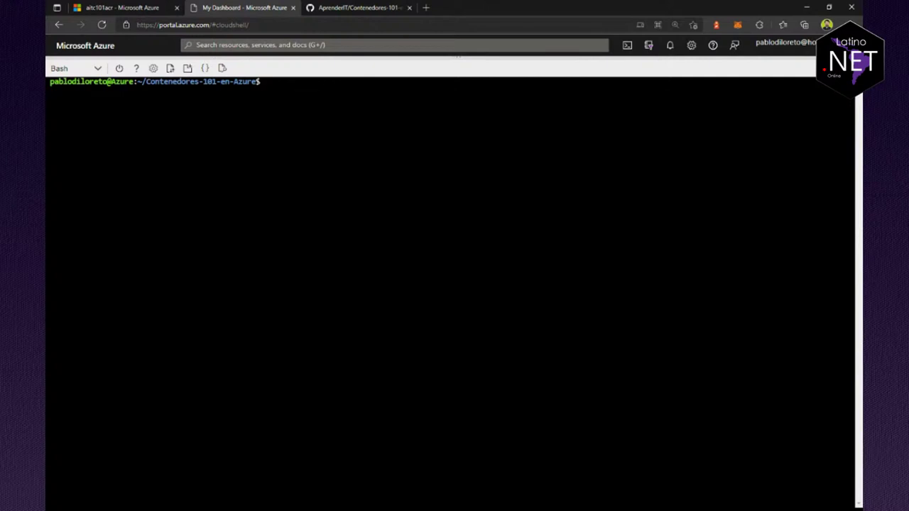
text(cd C)
key(Tab)
text(Mc)
key(BackSpace)
key(BackSpace)
key(BackSpace)
key(BackSpace)
key(BackSpace)
key(BackSpace)
key(BackSpace)
key(BackSpace)
key(BackSpace)
key(BackSpace)
key(BackSpace)
text(dir)
key(Return)
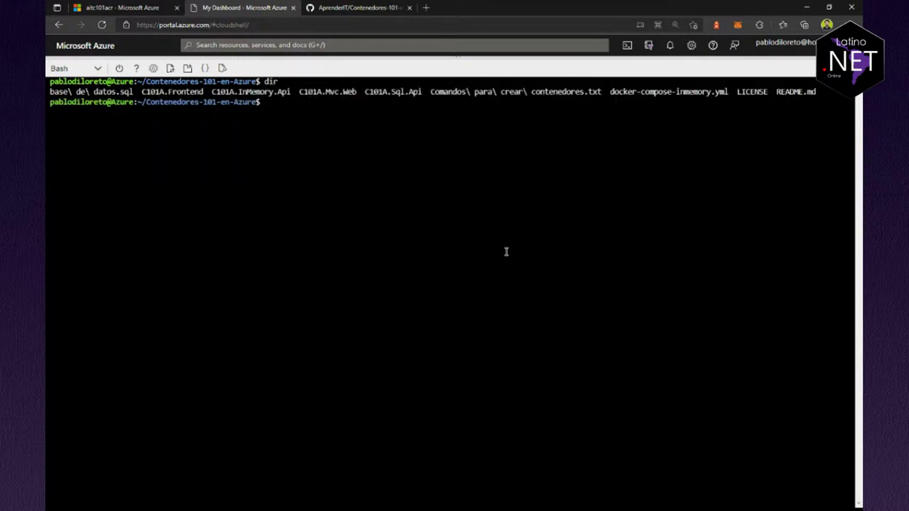
Step: Move into C101A.Mvc.Web/C101A.Mvc.Web and list its files, including the Dockerfile
text(cd C101A.Mvc.)
key(Tab)
key(Return)
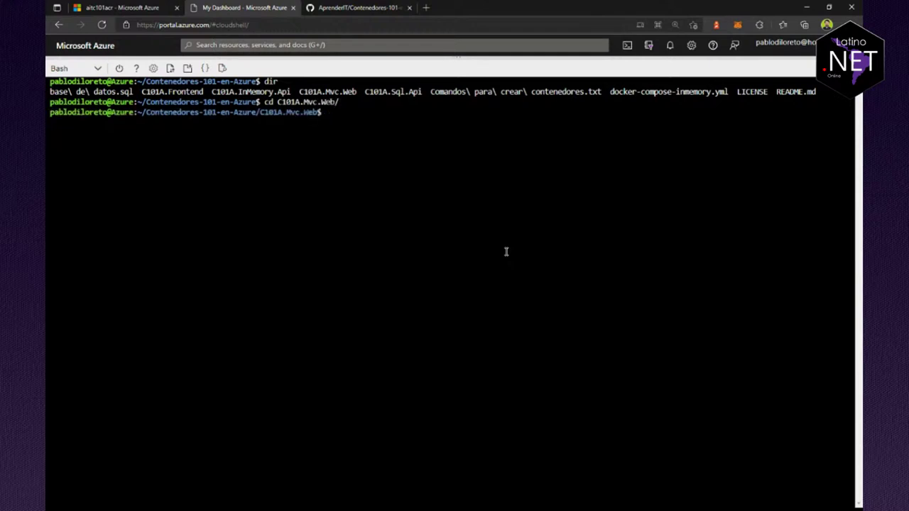
key(Up)
key(Return)
text(dir)
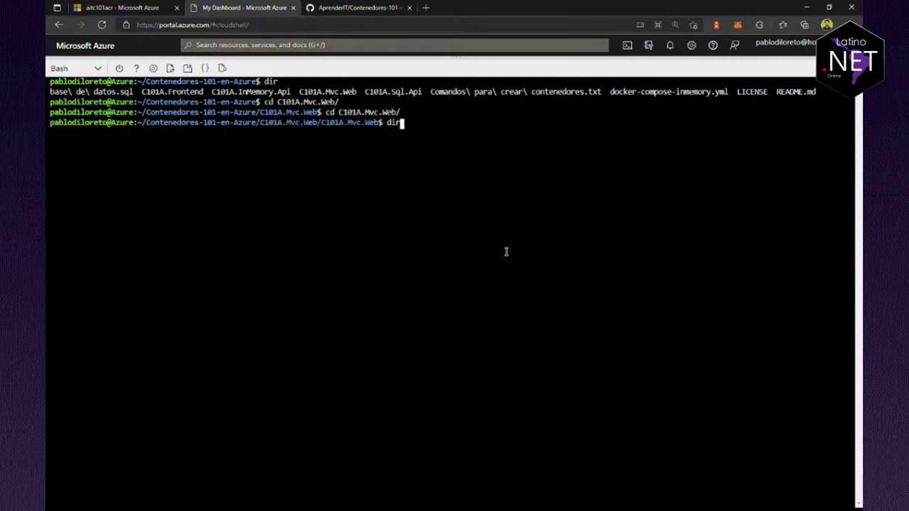
key(Return)
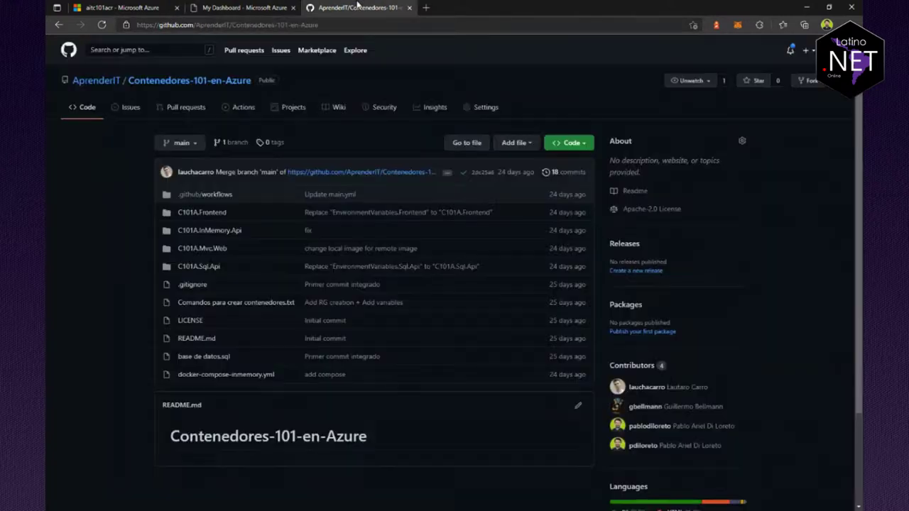
click(357, 7)
Step: Open the Dockerfile in C101A.Mvc.Web/C101A.Mvc.Web on GitHub at 125% zoom
click(203, 248)
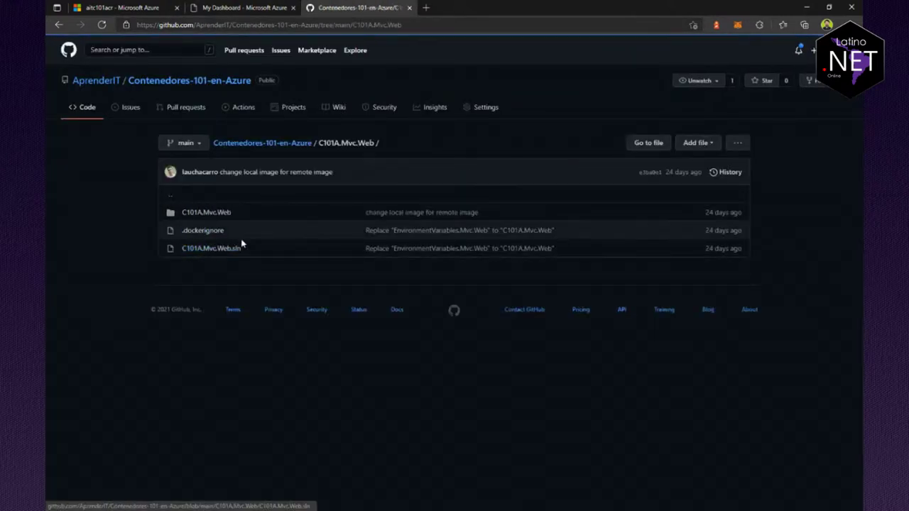
key(ctrl+plus)
key(ctrl+plus)
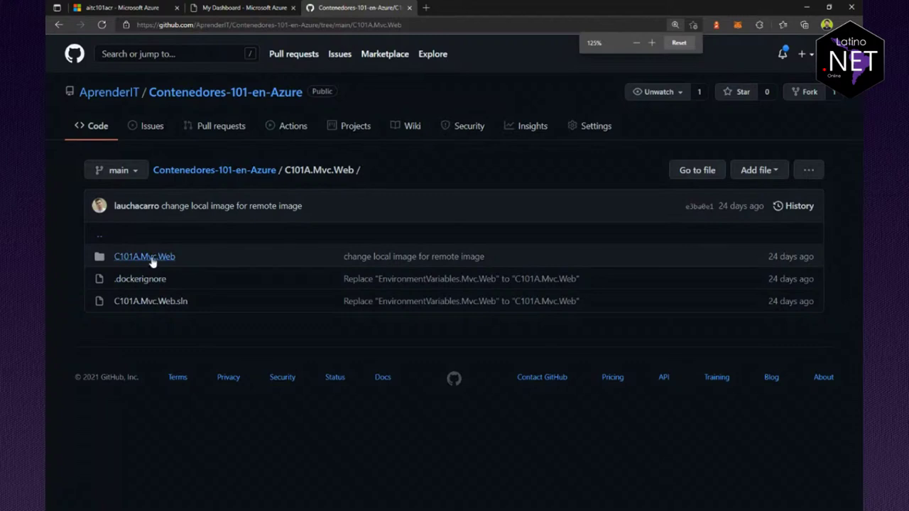
click(150, 258)
scroll(268, 398, down, 1)
scroll(268, 398, down, 1)
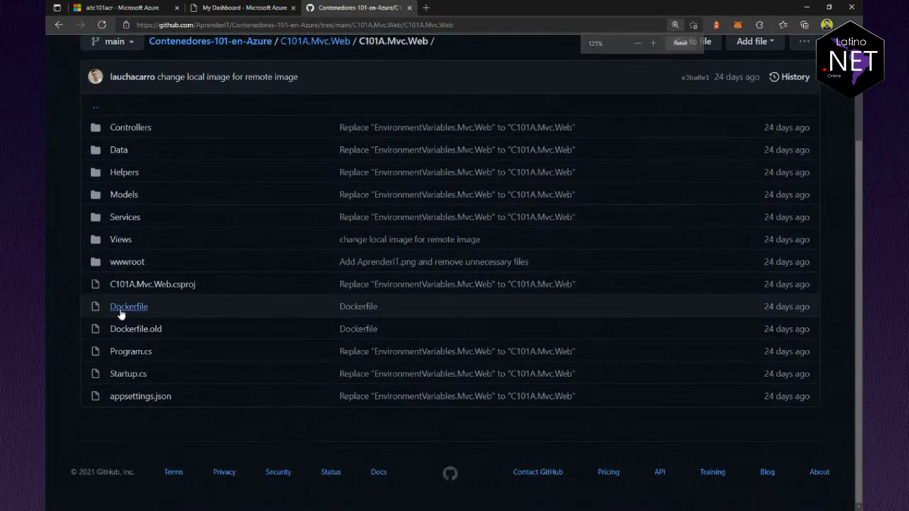
click(118, 311)
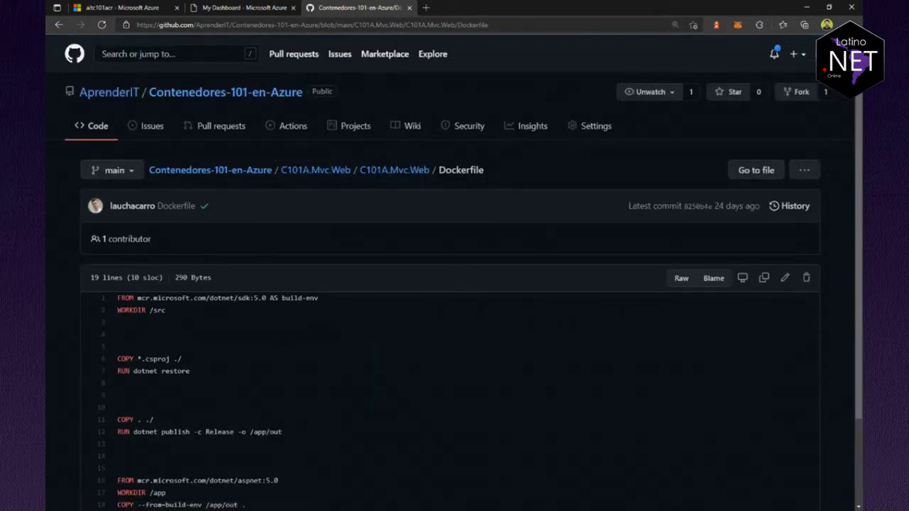
scroll(331, 351, down, 1)
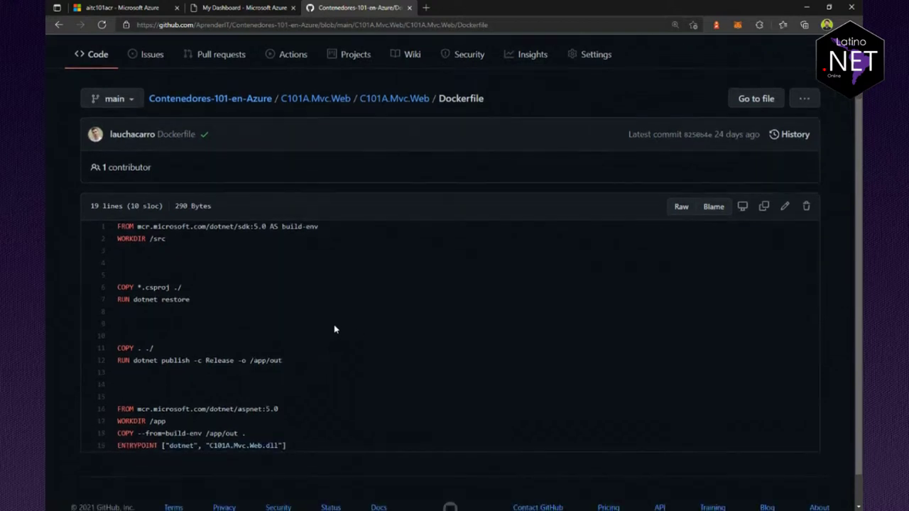
drag(285, 446, 103, 231)
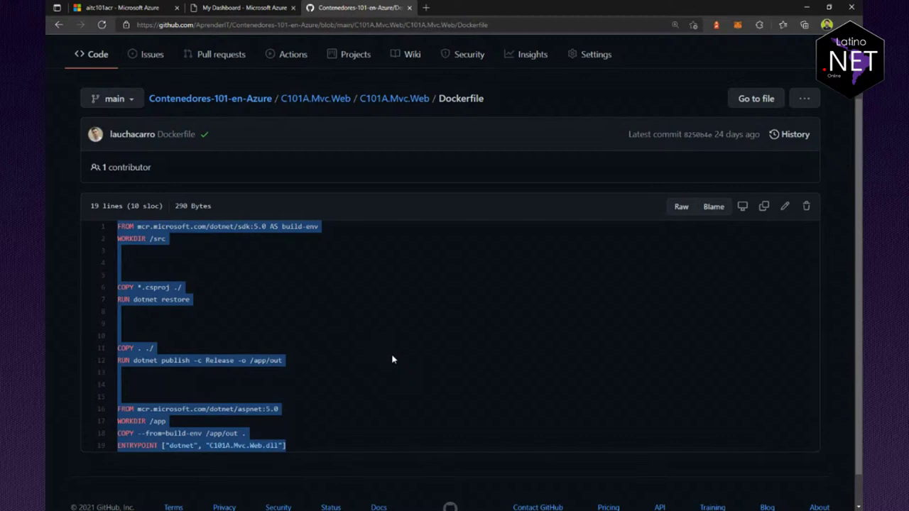
click(344, 382)
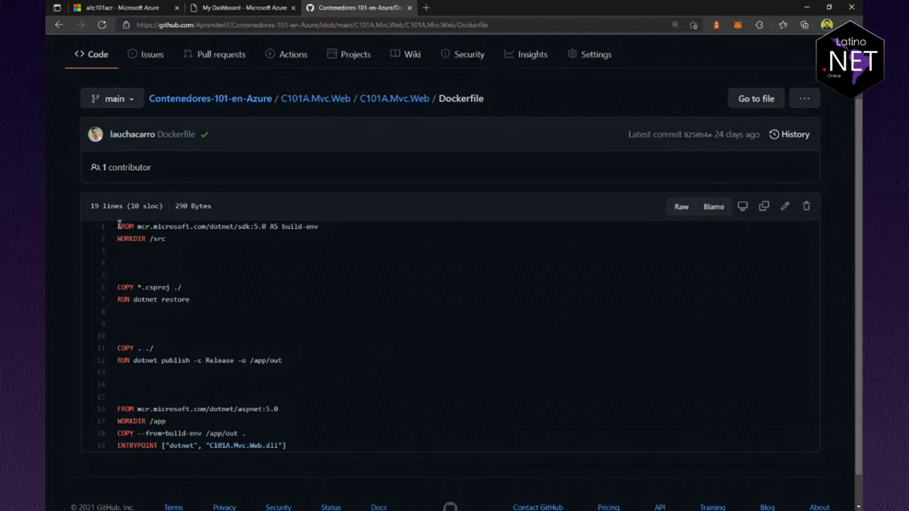
Step: Highlight the Dockerfile's build base, restore, publish, runtime base, copy and ENTRYPOINT lines
drag(118, 226, 174, 243)
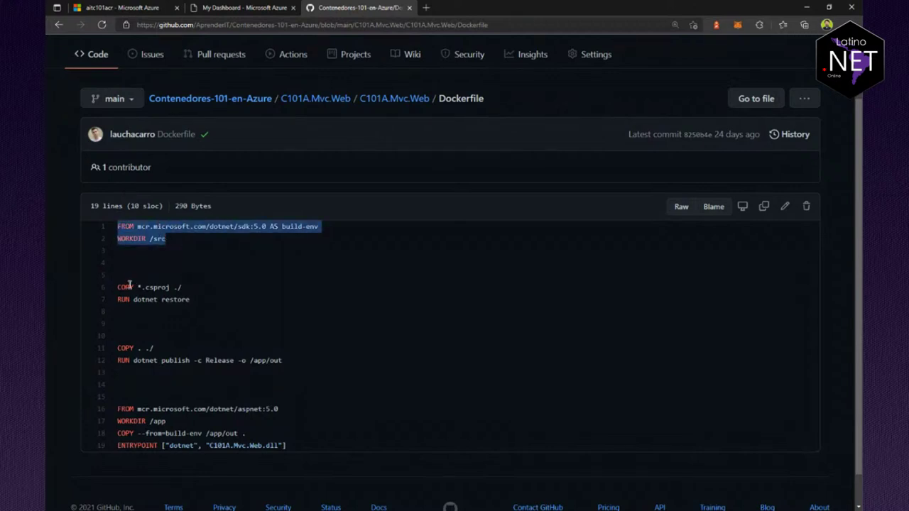
drag(117, 287, 213, 304)
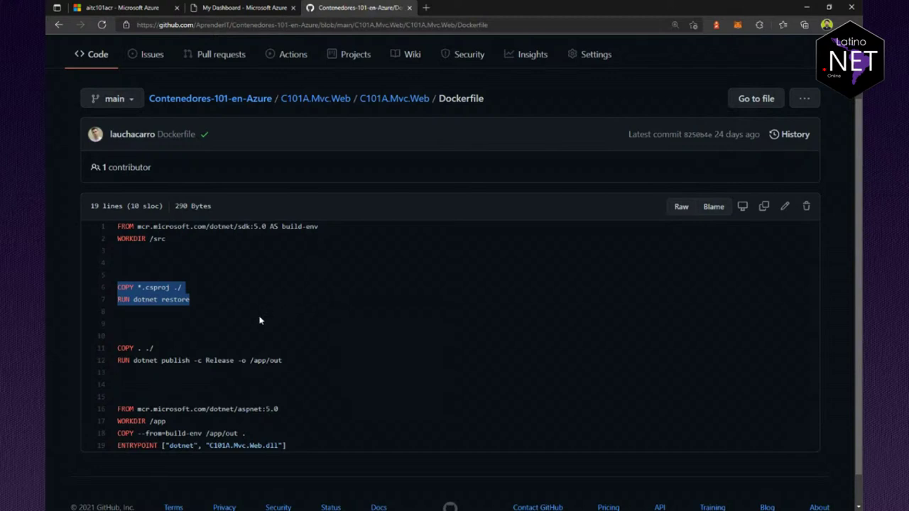
click(121, 345)
drag(121, 345, 288, 362)
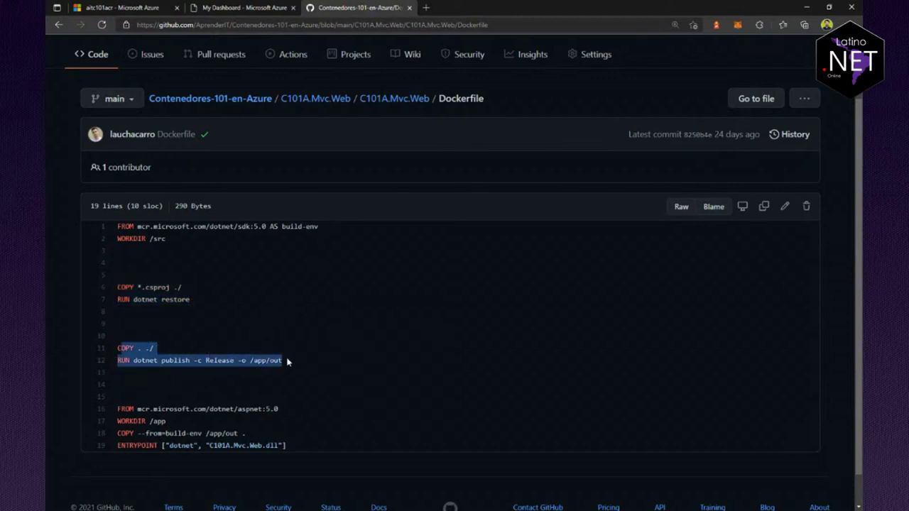
scroll(331, 379, down, 1)
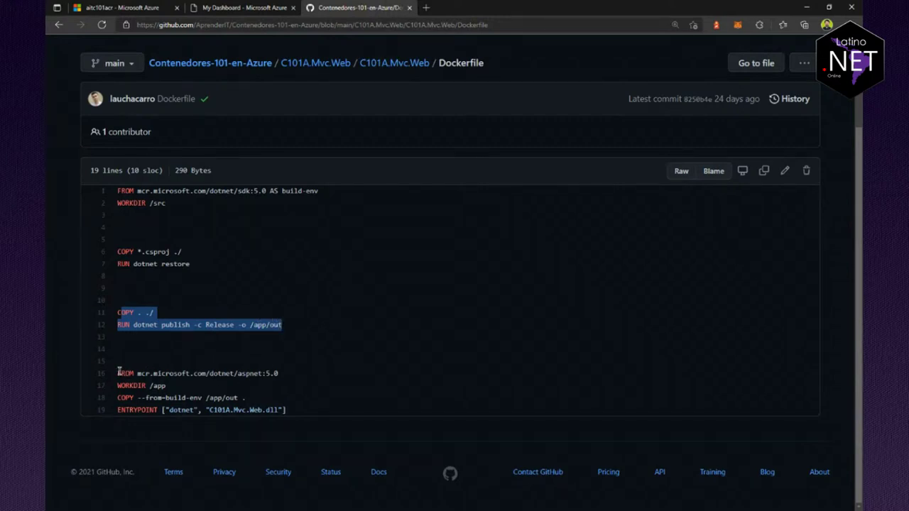
drag(118, 372, 282, 373)
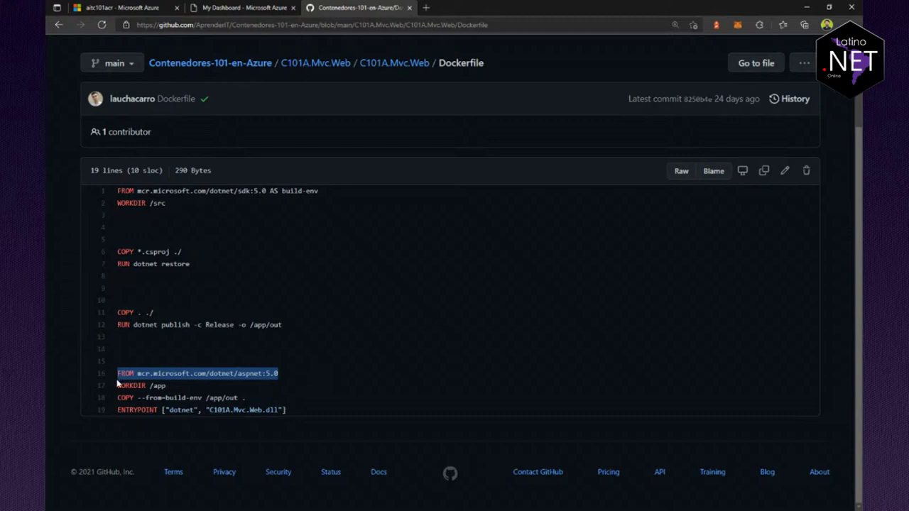
drag(119, 384, 250, 397)
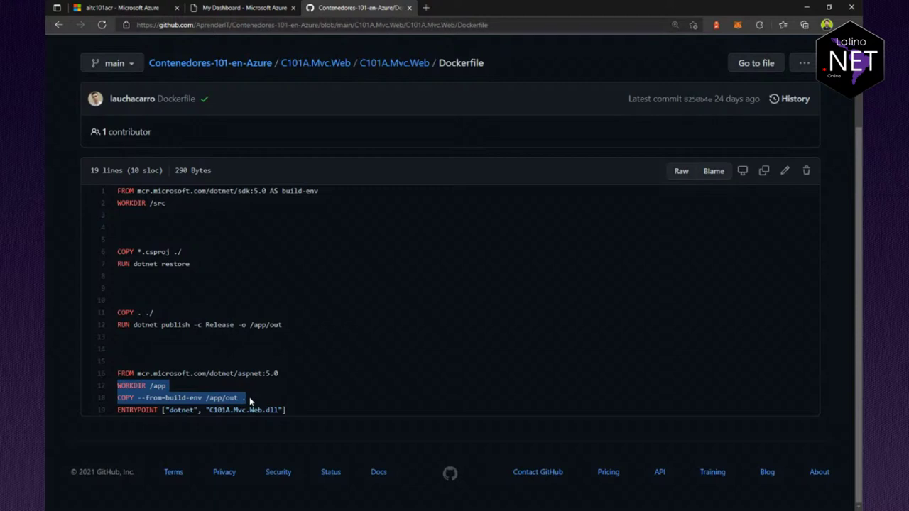
drag(118, 325, 301, 324)
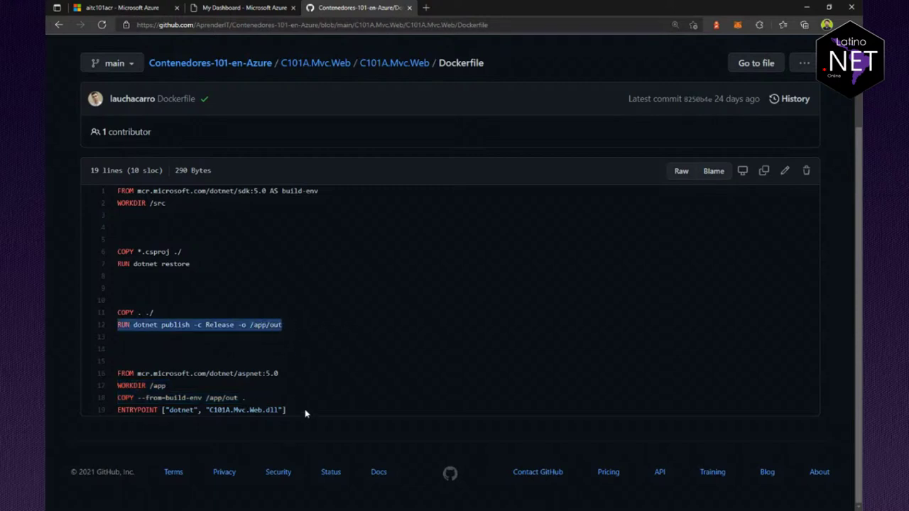
drag(305, 414, 102, 410)
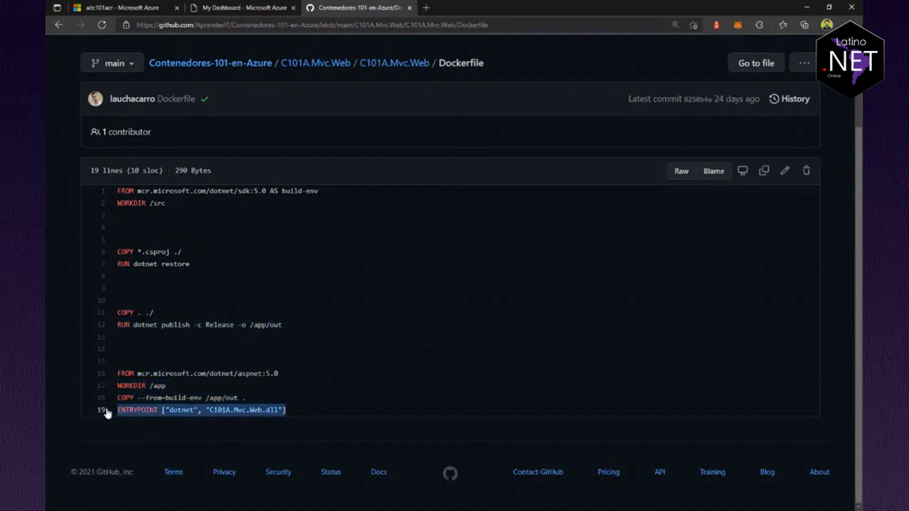
click(443, 301)
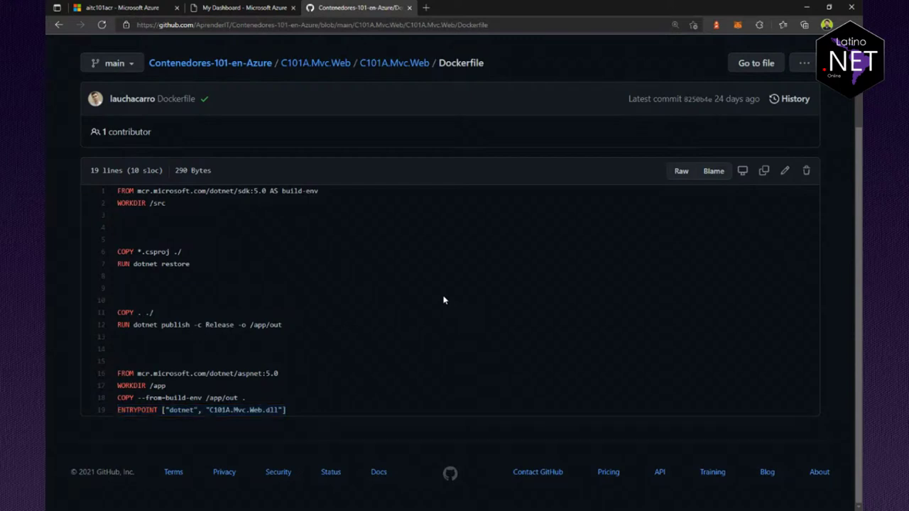
click(241, 8)
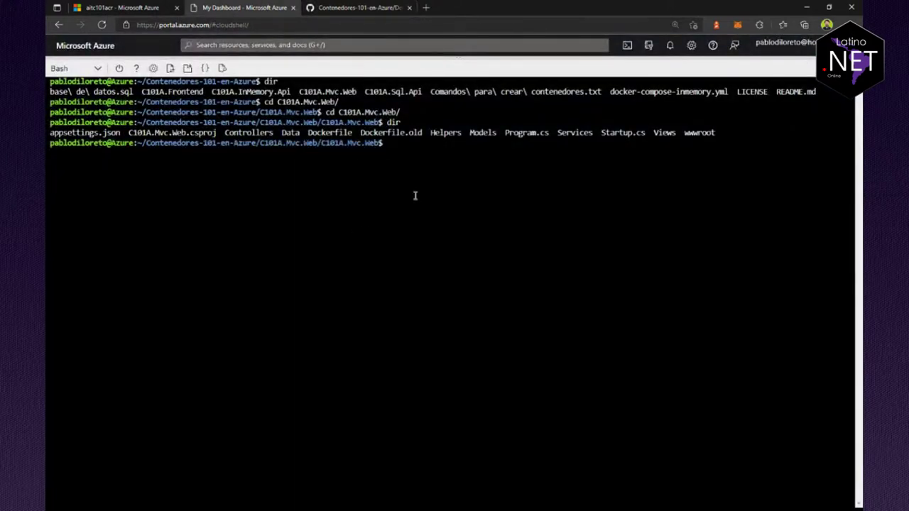
Step: Run az acr build --registry $ACR_NAME --image c101a:v1 . in Cloud Shell
key(Return)
key(Return)
key(Return)
key(Return)
key(Return)
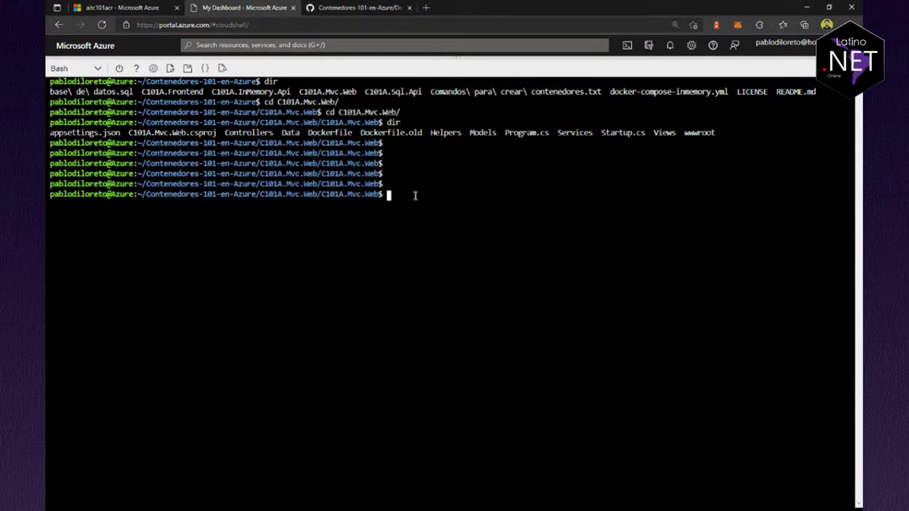
text(az acr build --registry )
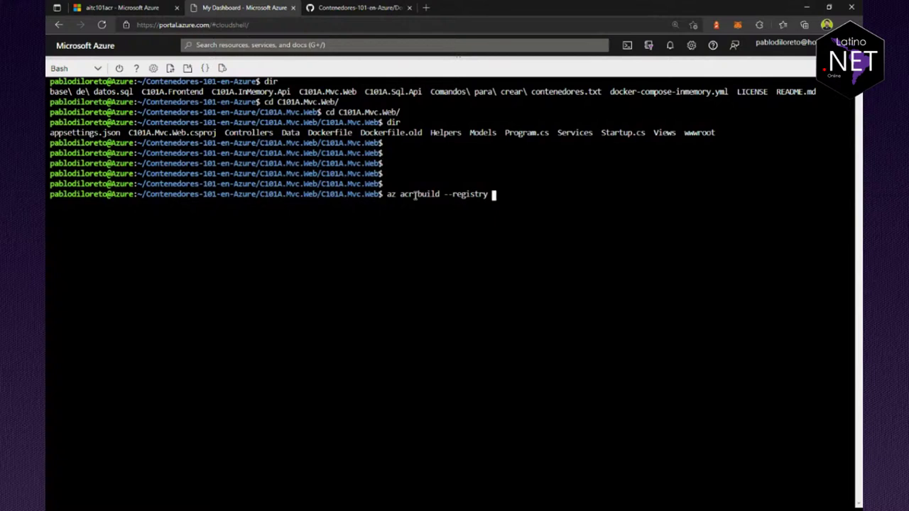
text($ACR_NAME --image)
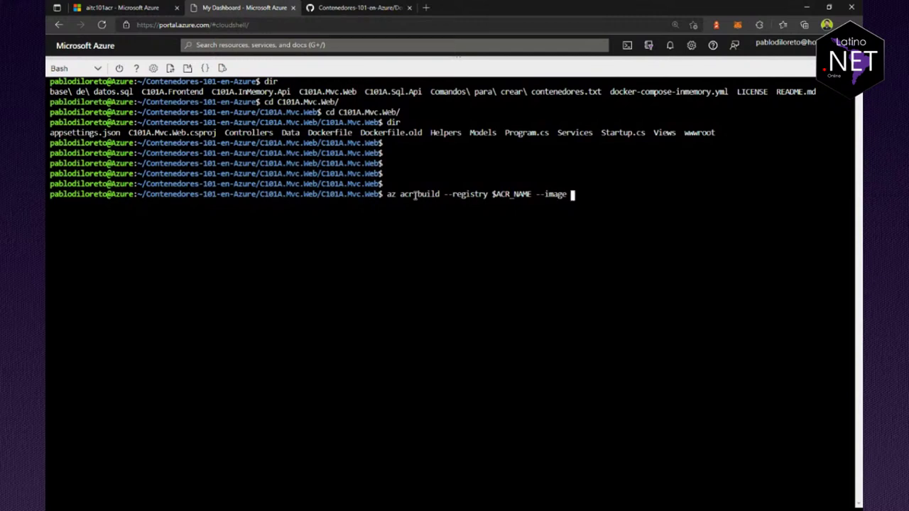
text( c101a:v1 .)
key(Return)
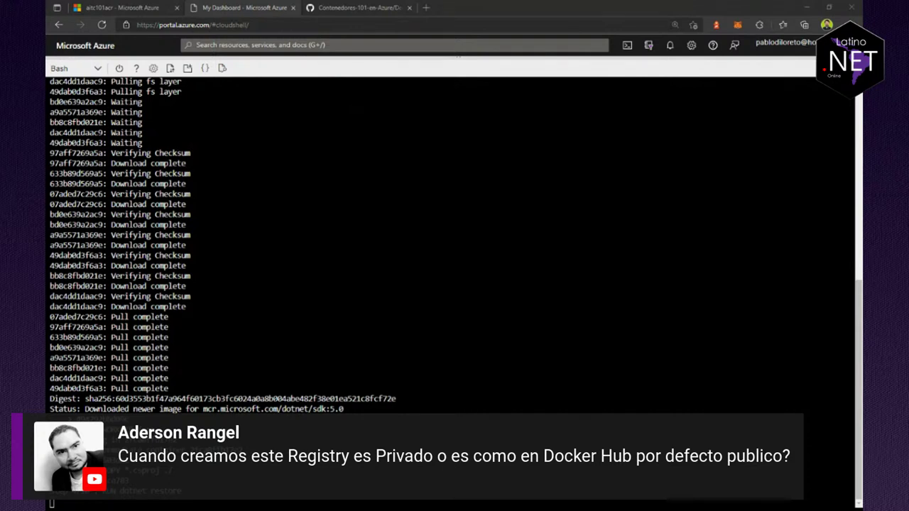
Step: Switch to the aitc101acr registry's page, where Repositories is still empty
click(142, 8)
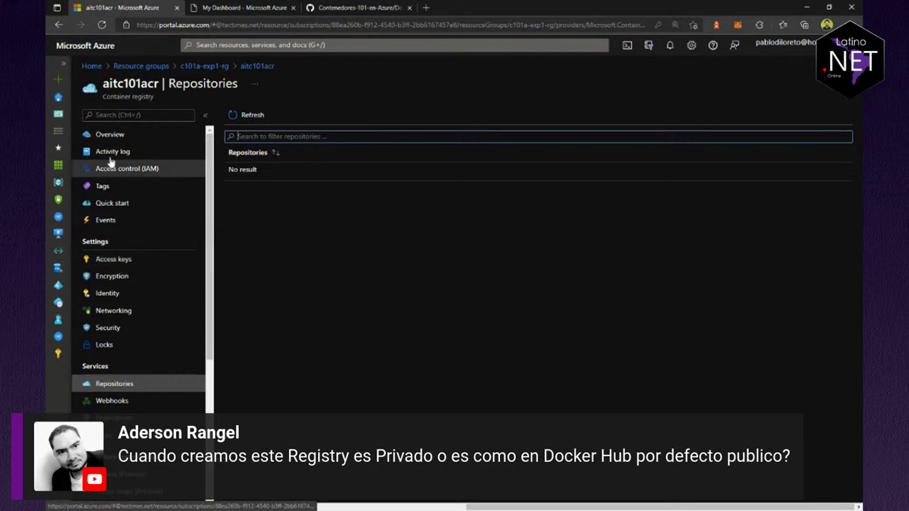
Step: Go to the aitc101acr registry's Access keys and enable the admin user
click(111, 135)
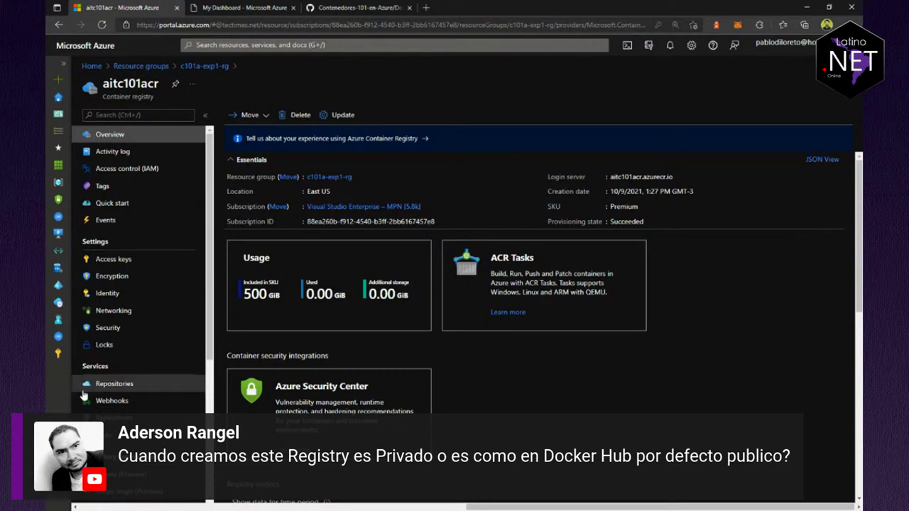
click(110, 261)
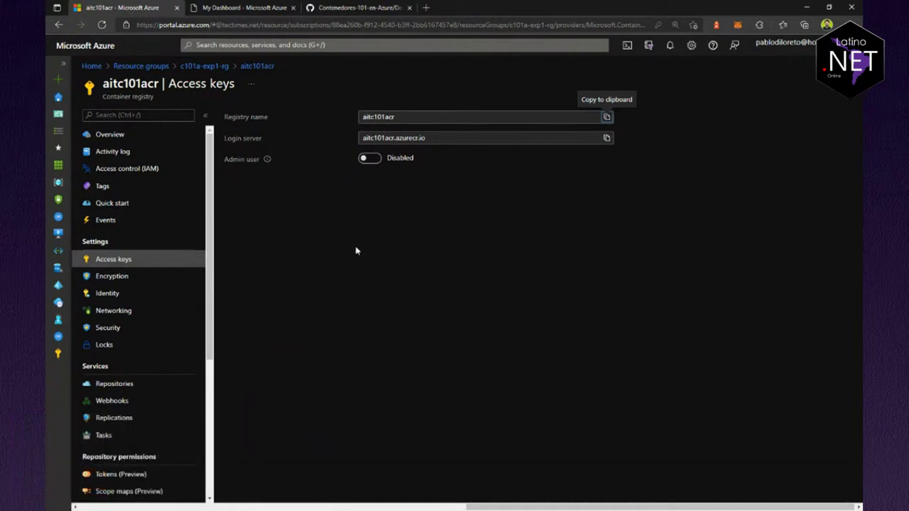
double_click(384, 117)
click(443, 137)
drag(442, 137, 361, 136)
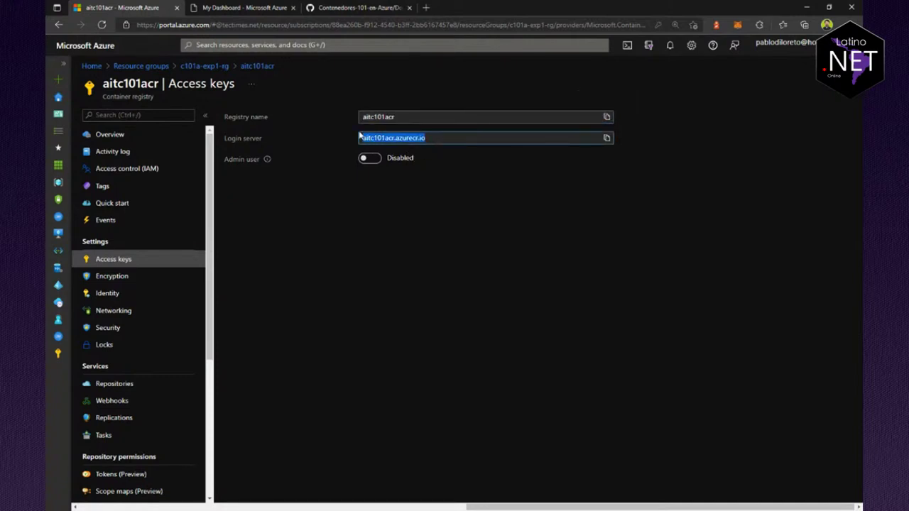
click(366, 162)
click(367, 159)
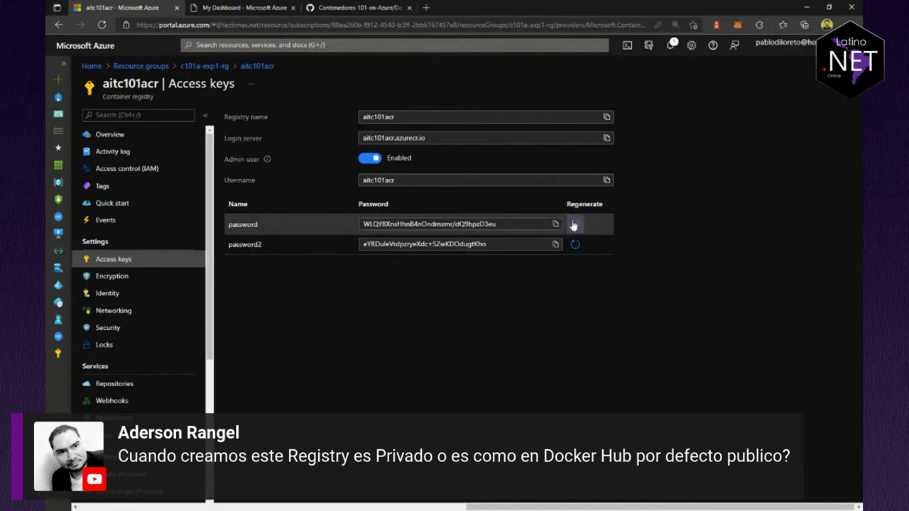
Step: Regenerate the registry's first admin password, confirming with Yes
click(577, 225)
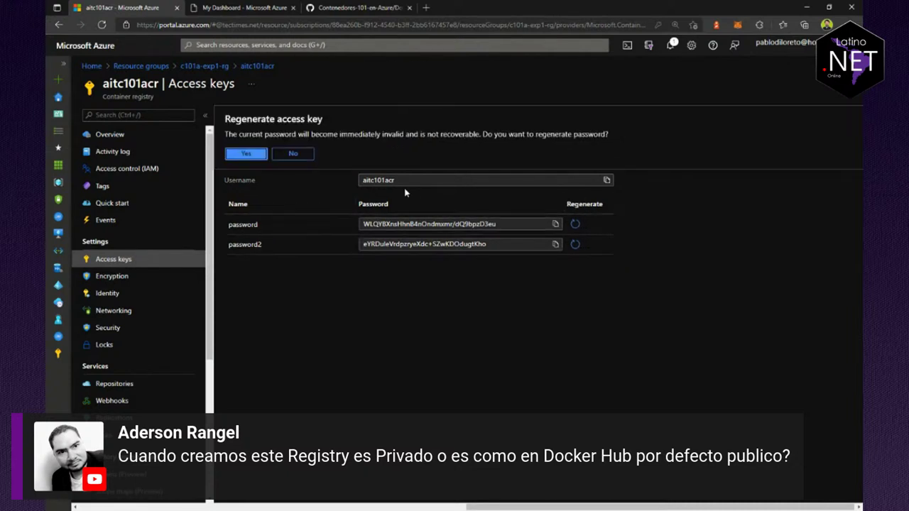
click(263, 158)
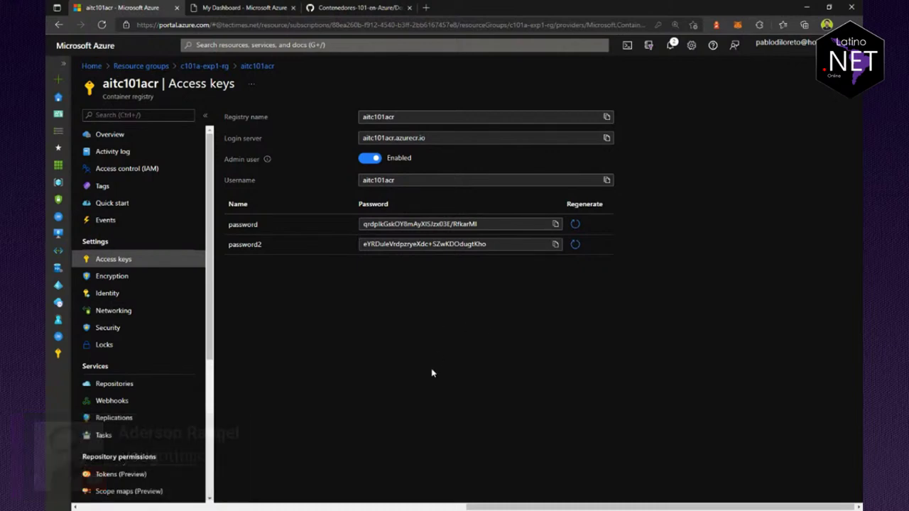
key(ctrl+plus)
key(ctrl+plus)
click(319, 5)
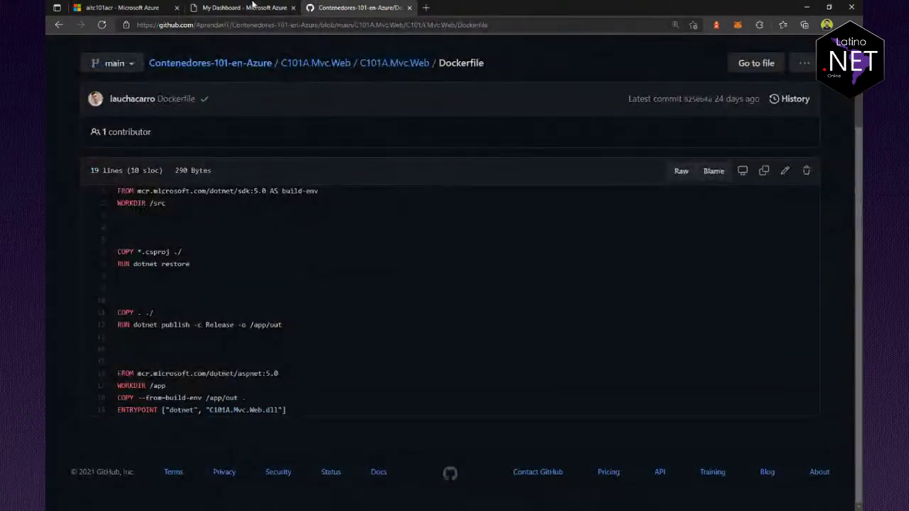
Step: Return to the Cloud Shell build output and highlight the SDK image digest and status lines
click(252, 7)
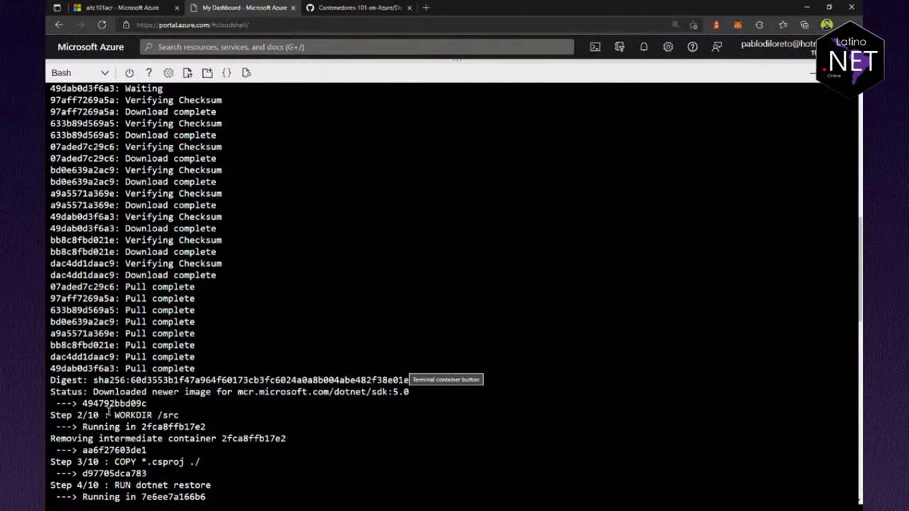
drag(69, 384, 414, 389)
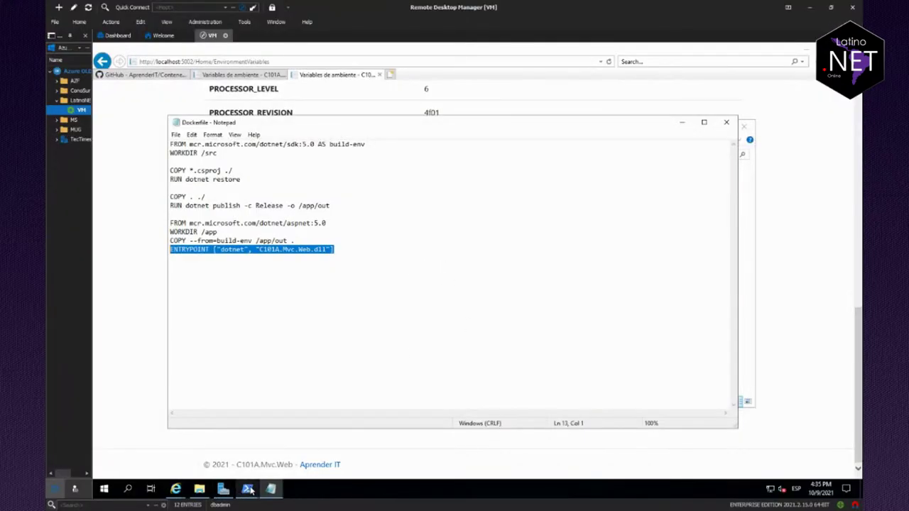
Step: Review the VM's docker images and docker ps output in PowerShell, then minimize Remote Desktop Manager
mouse_move(250, 490)
click(204, 438)
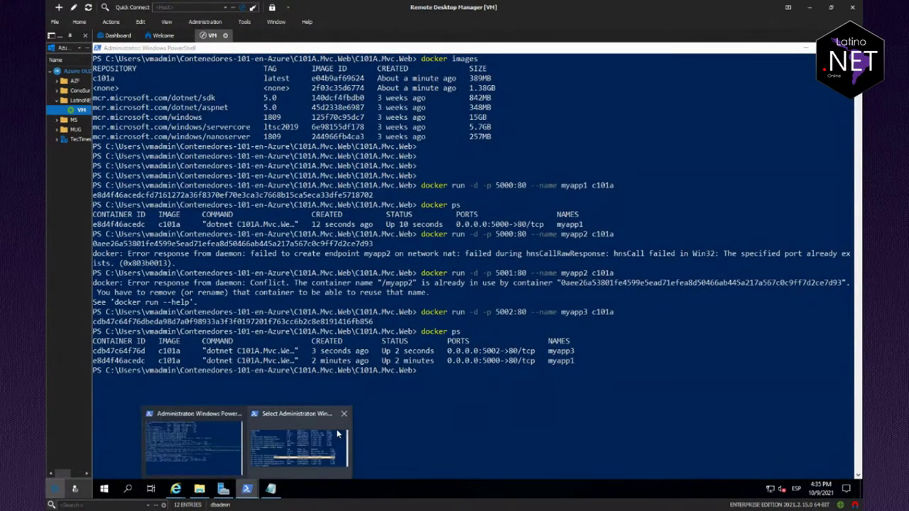
click(298, 448)
drag(462, 225, 752, 224)
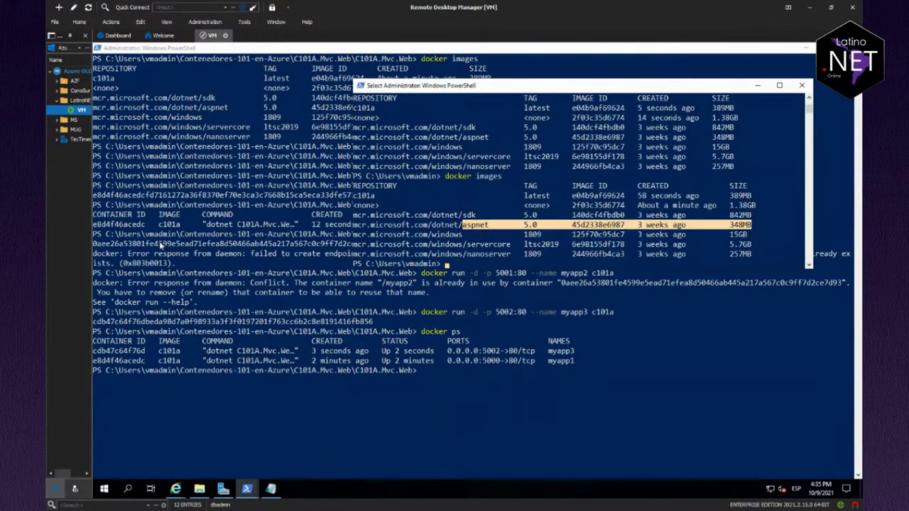
click(259, 411)
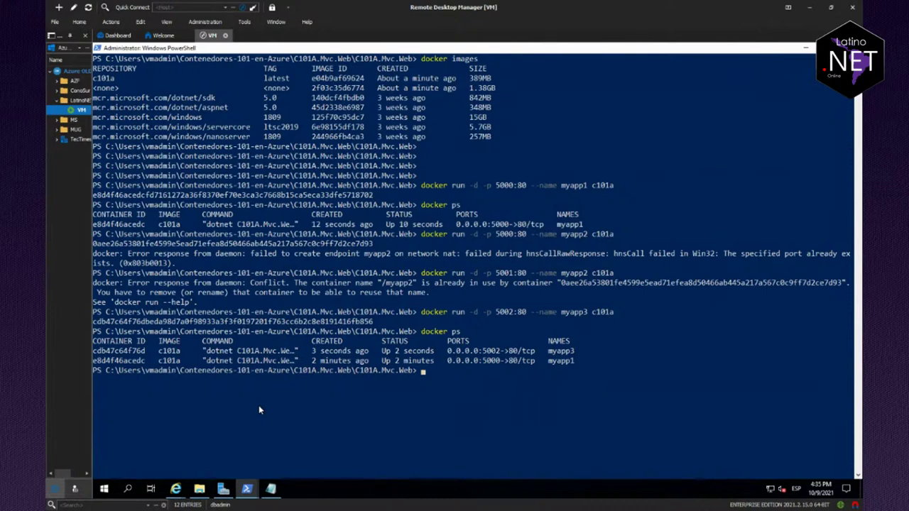
click(810, 7)
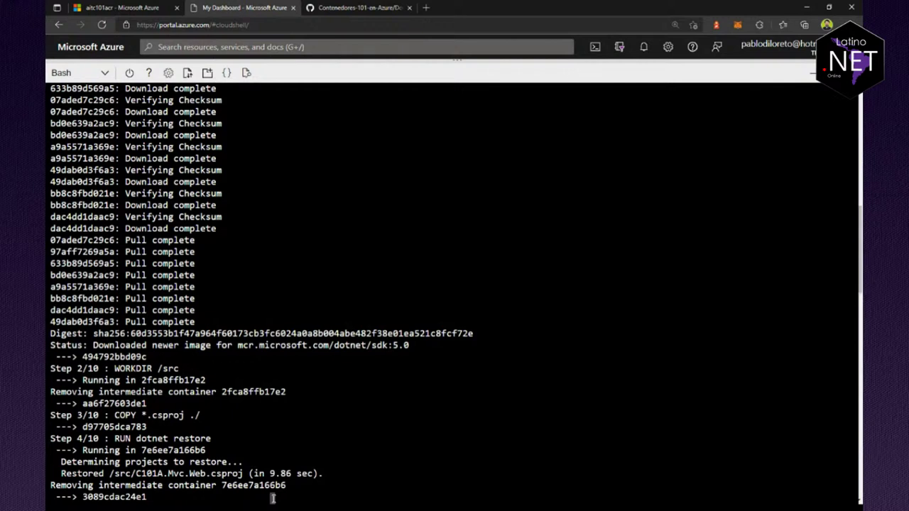
Step: Inspect the c101a repository's v1 tag, noting its linux platform, then close both blades
click(159, 8)
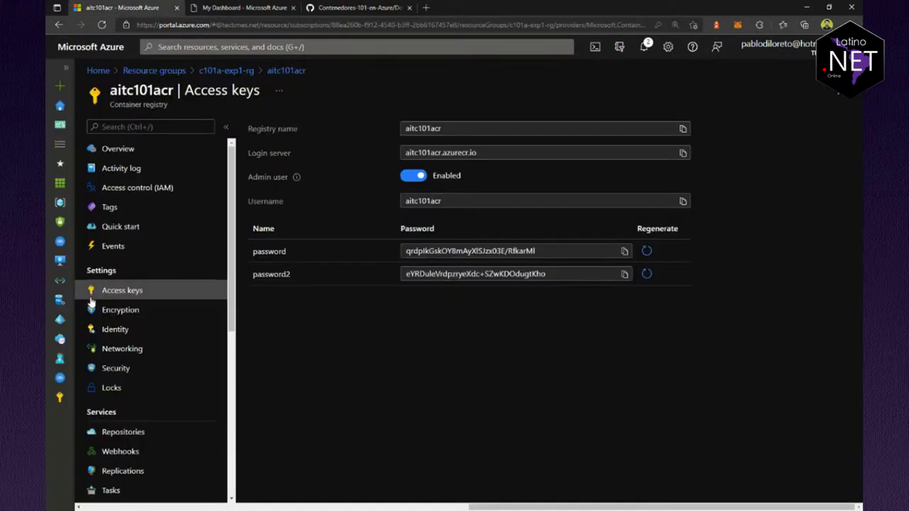
click(128, 431)
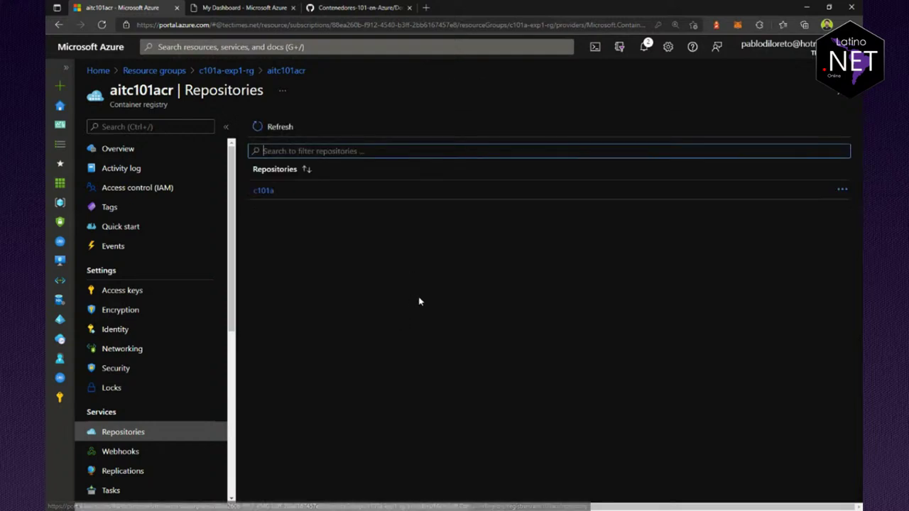
click(264, 191)
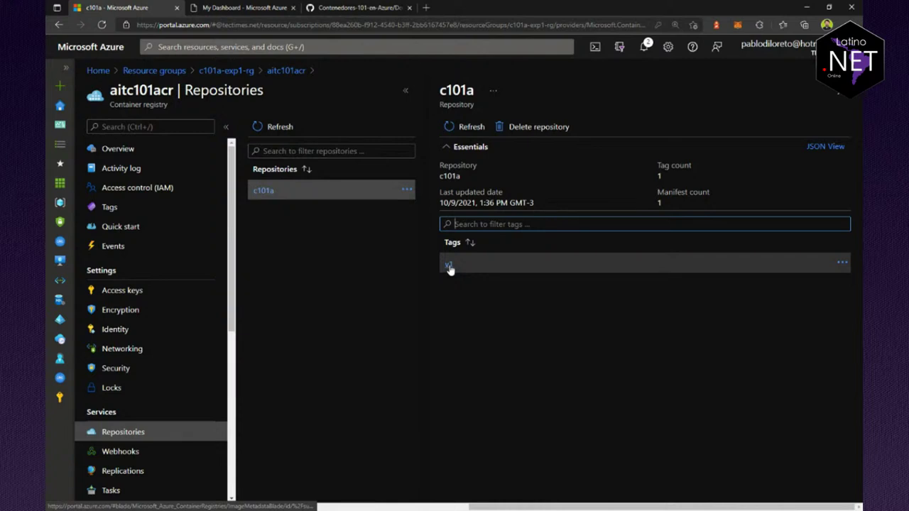
click(449, 264)
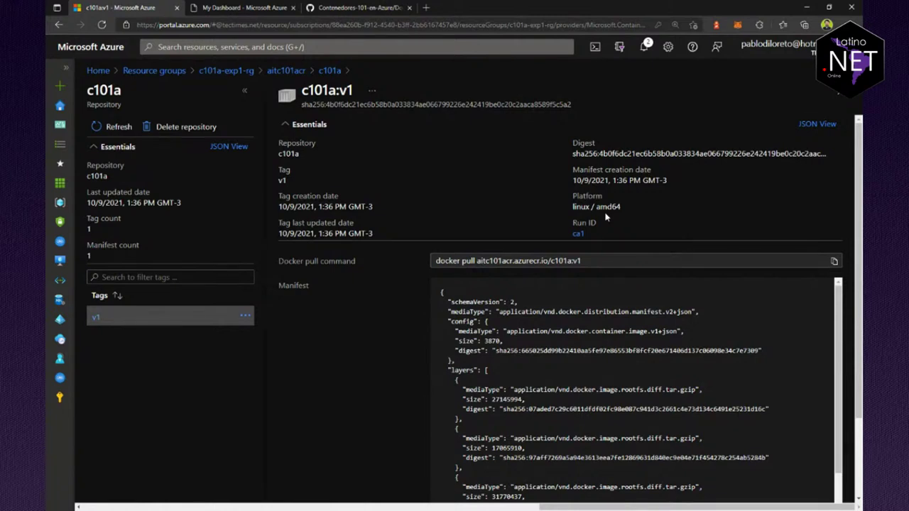
drag(573, 207, 589, 207)
click(840, 94)
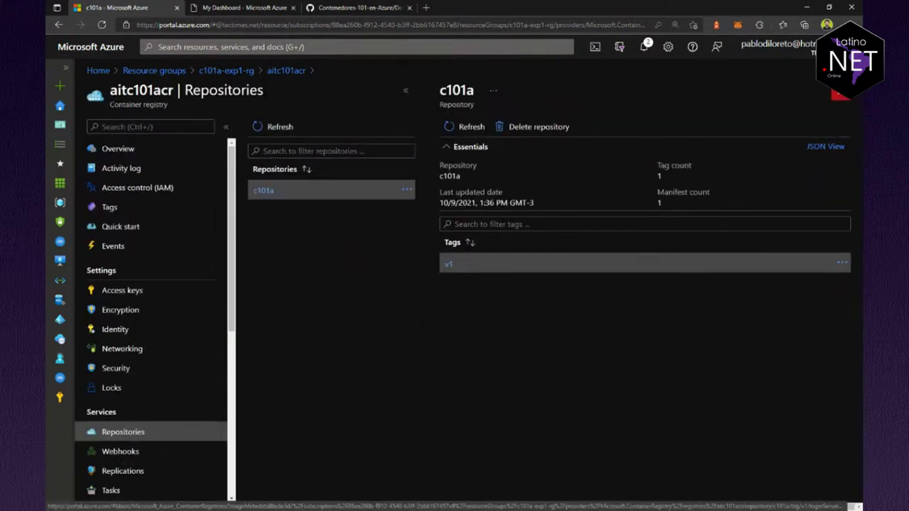
click(841, 94)
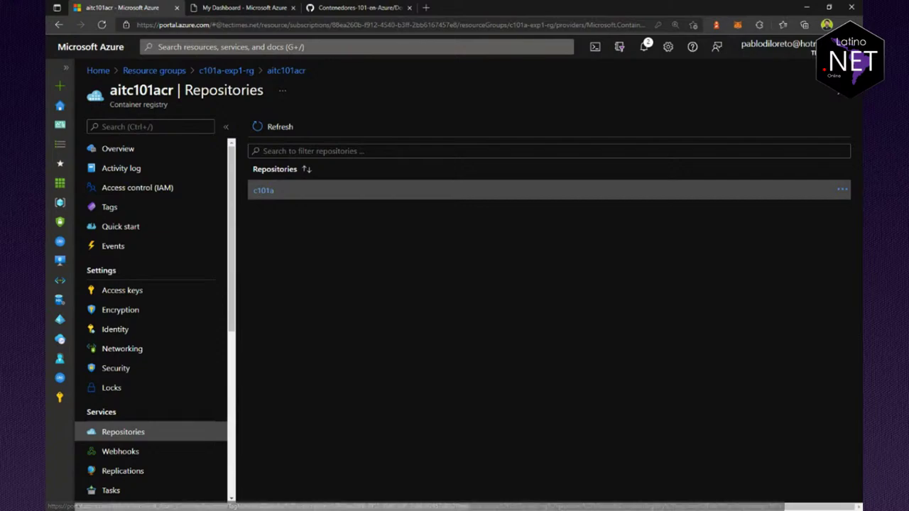
Step: Read the c101a:v1 push result, then highlight 0.09 GiB used on the registry overview
click(246, 8)
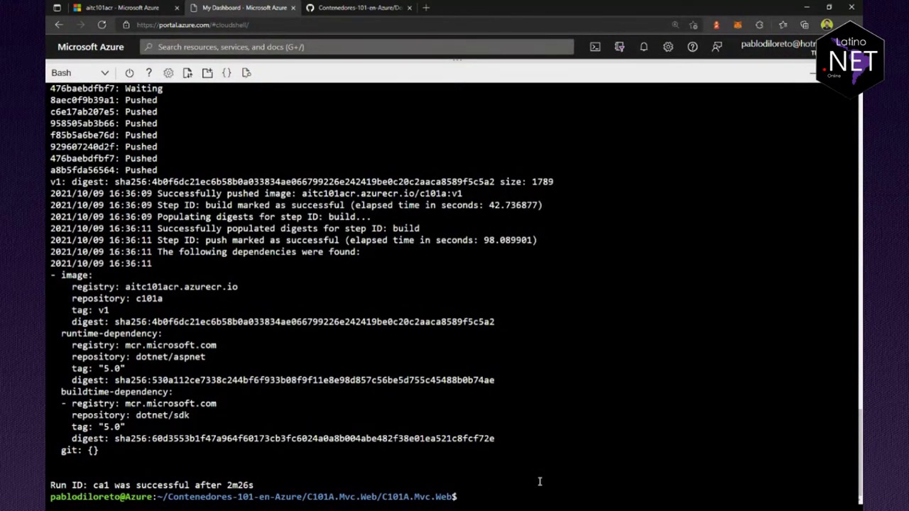
key(ctrl+1)
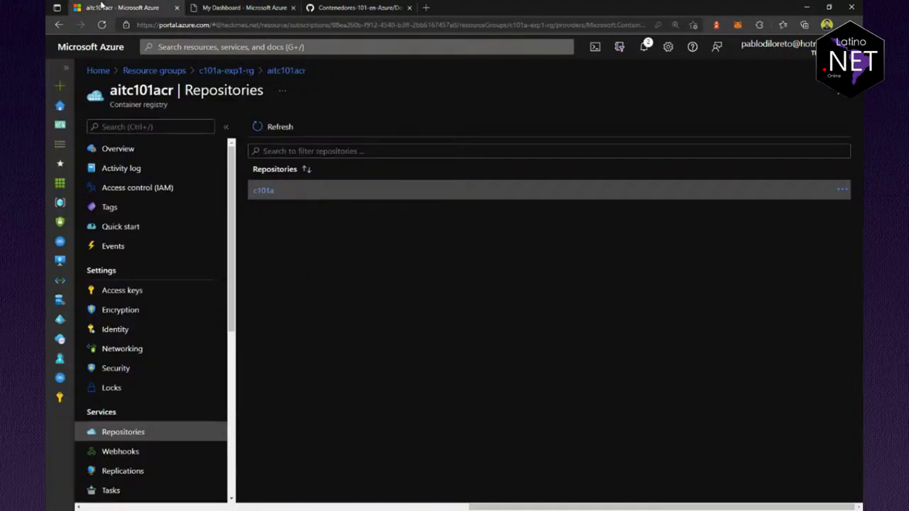
click(118, 149)
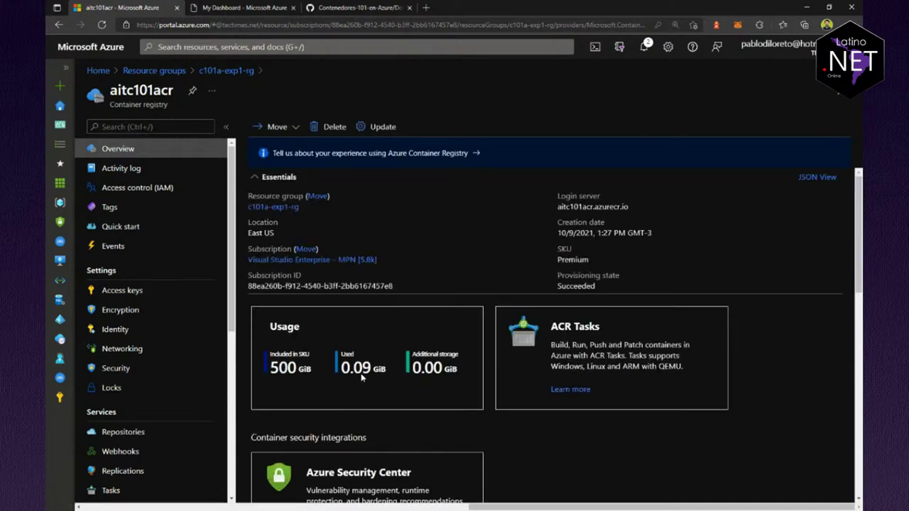
drag(344, 369, 374, 380)
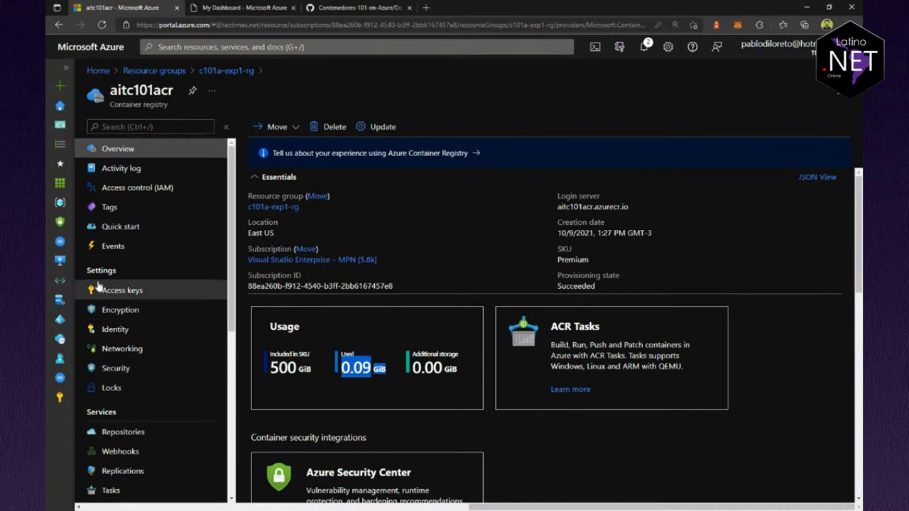
click(120, 433)
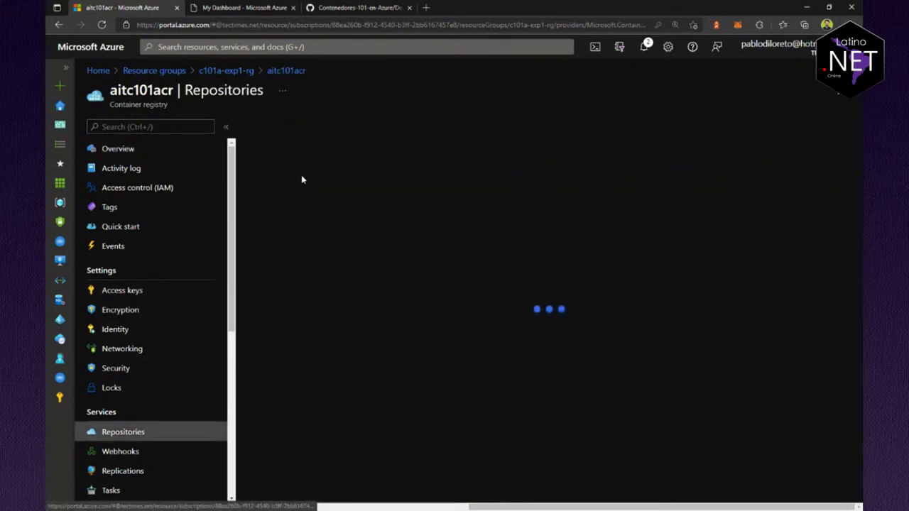
Step: Open the c101a repository, showing one tag (v1) and one manifest
click(263, 191)
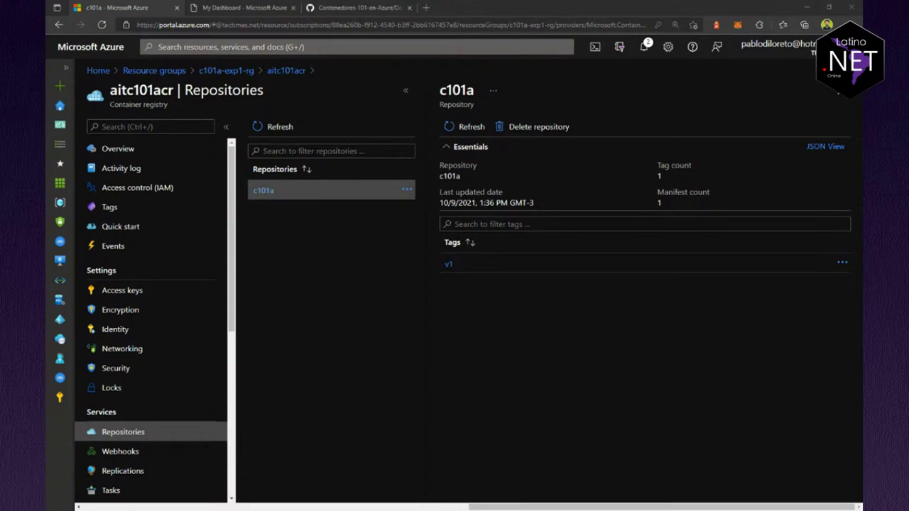
Step: Review tag v1's pull command and manifest, then open the ca1 build run logs
click(448, 265)
scroll(566, 398, down, 5)
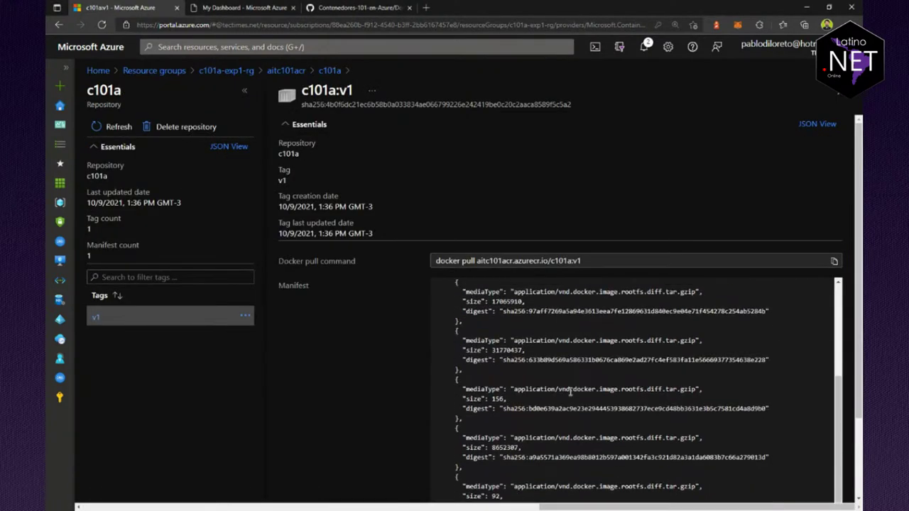
scroll(568, 411, down, 2)
scroll(589, 287, up, 4)
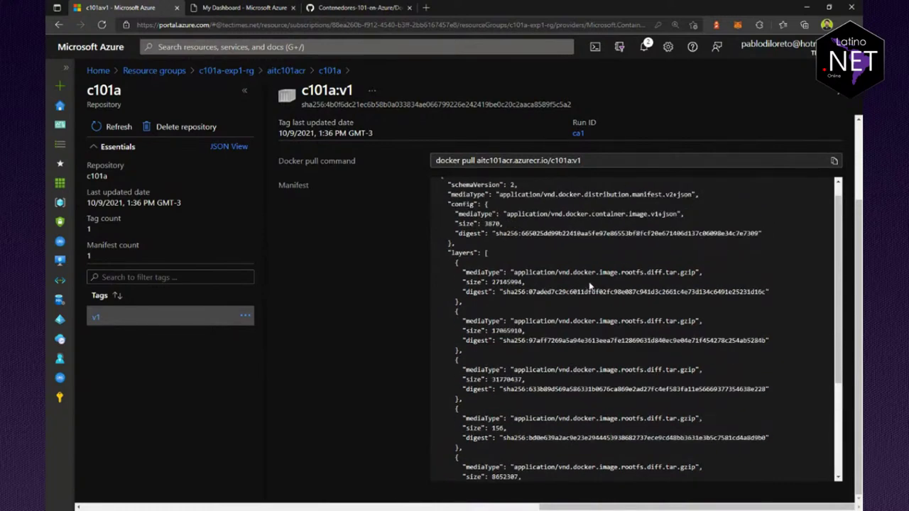
scroll(356, 246, up, 3)
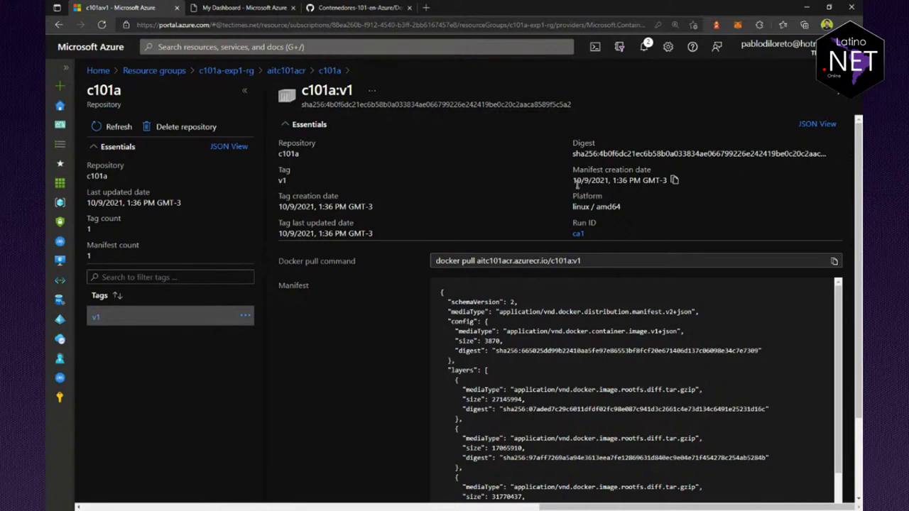
click(577, 234)
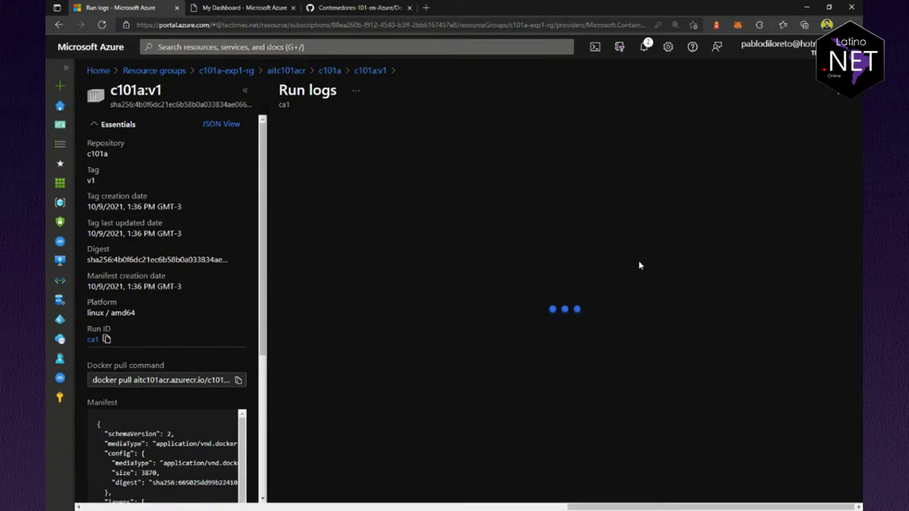
Step: Check the end of the ca1 run log, close it and the tag blade, then open Access keys
scroll(433, 345, down, 15)
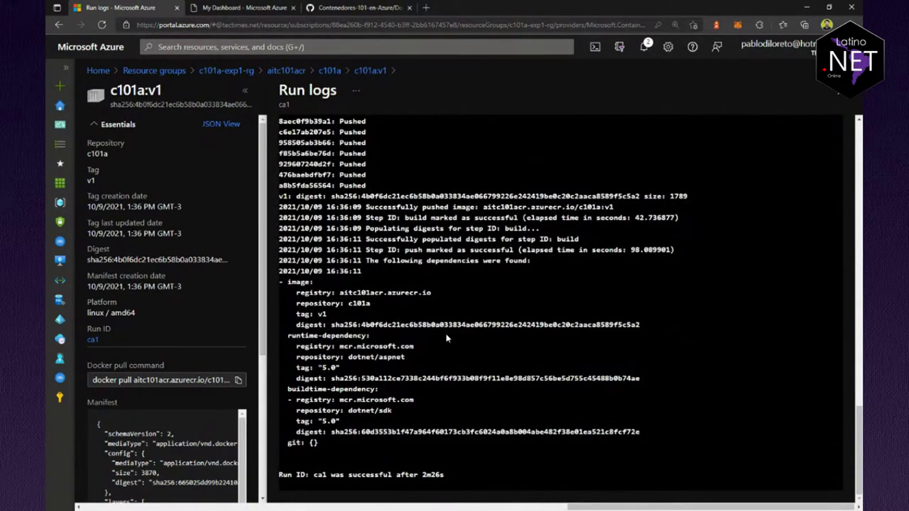
click(370, 71)
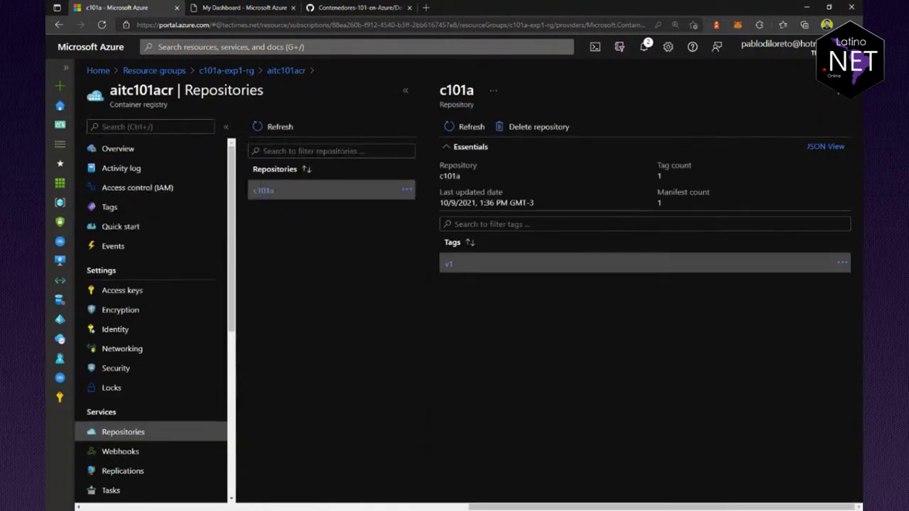
click(329, 71)
click(133, 292)
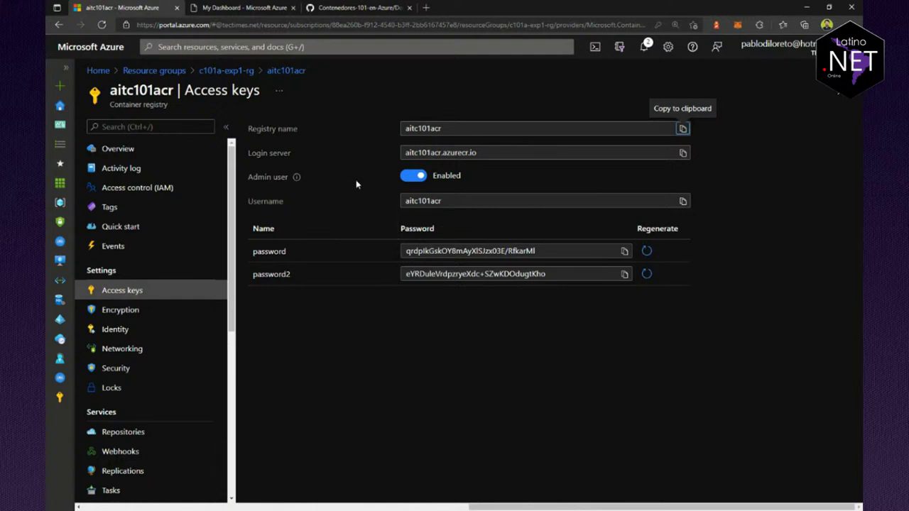
Step: Open the portal Home page in a new tab, close the GitHub tab, and switch to Home
middle_click(82, 58)
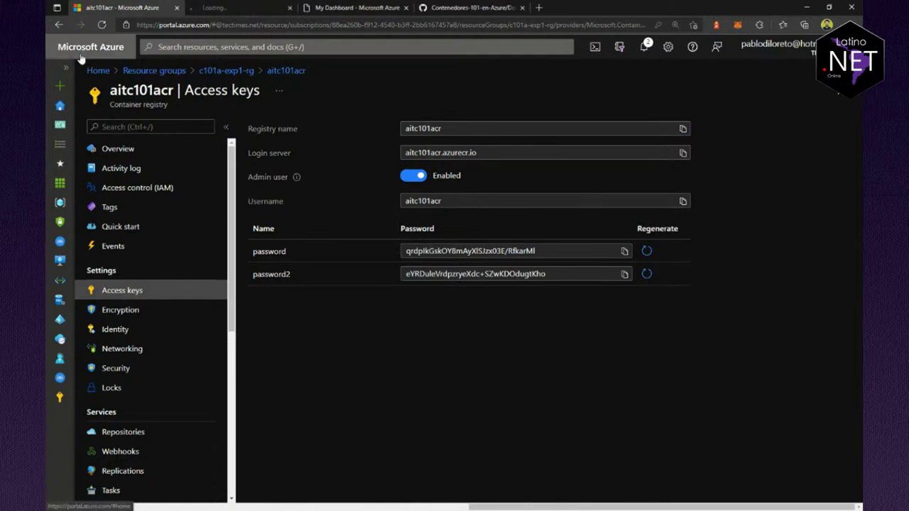
middle_click(492, 6)
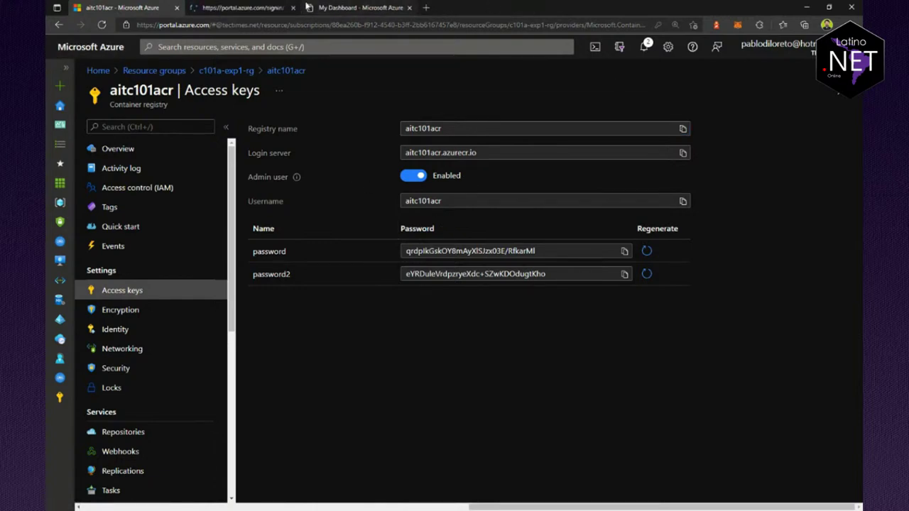
click(234, 7)
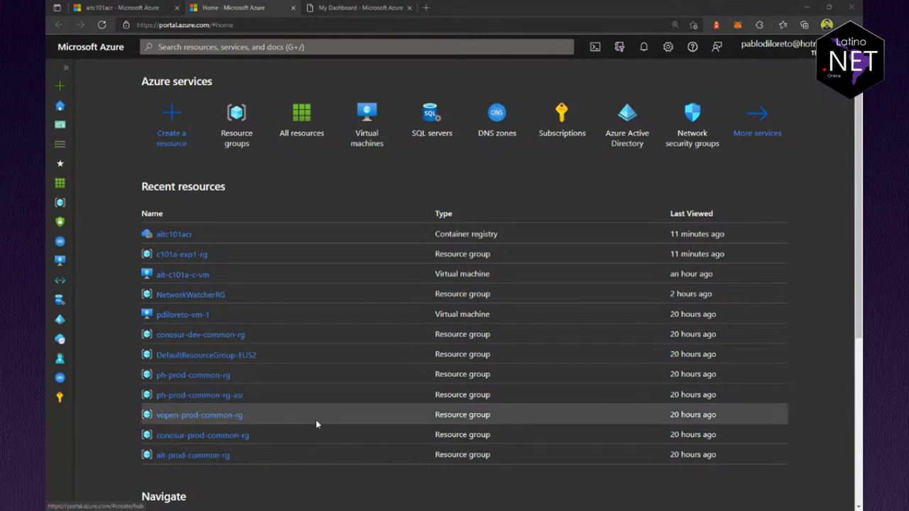
Step: From resource group c101a-exp1-rg, search 'container ins' and start a new Container Instances resource
click(182, 258)
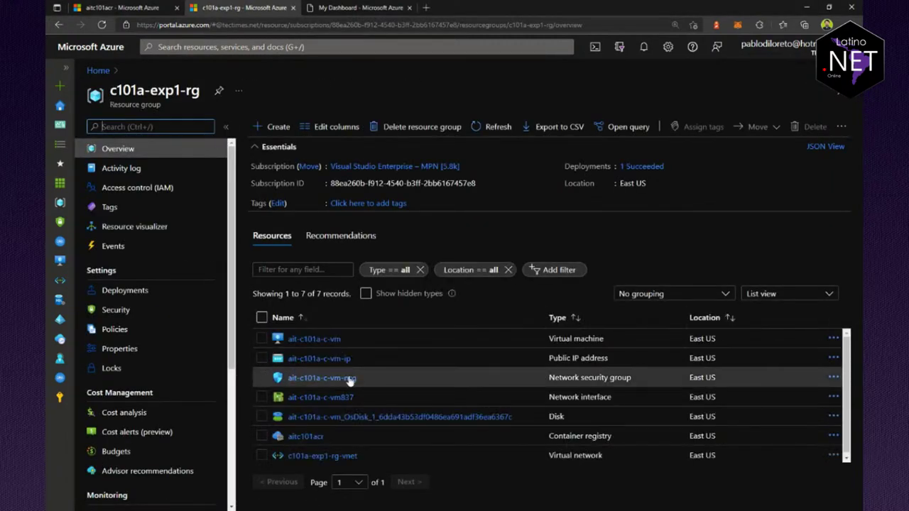
click(273, 126)
text(container ins)
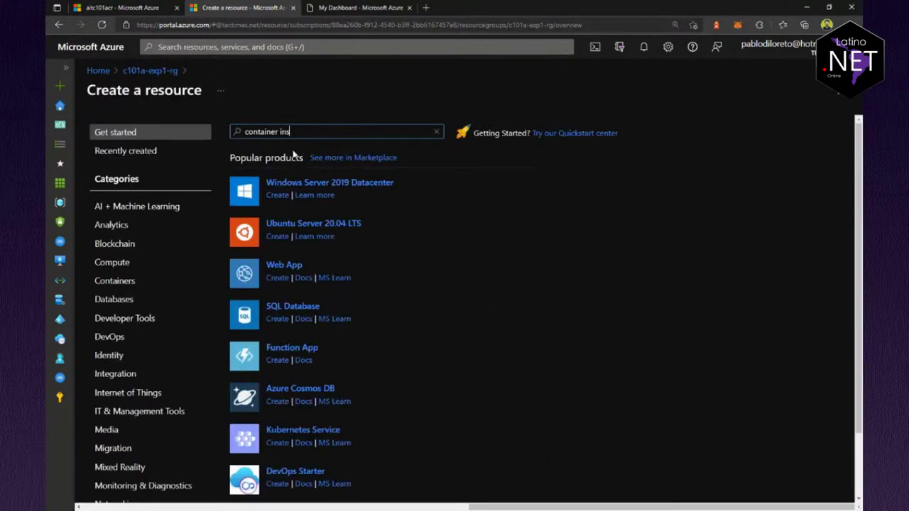
click(304, 151)
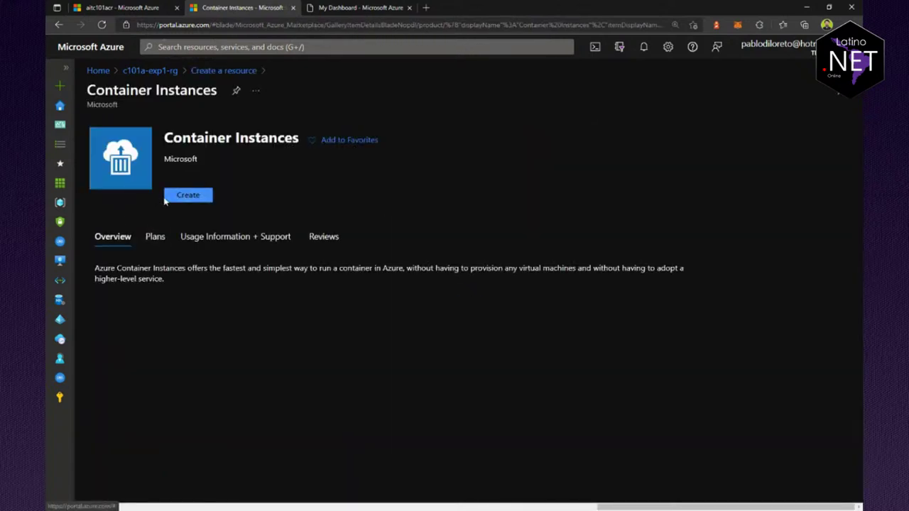
click(182, 214)
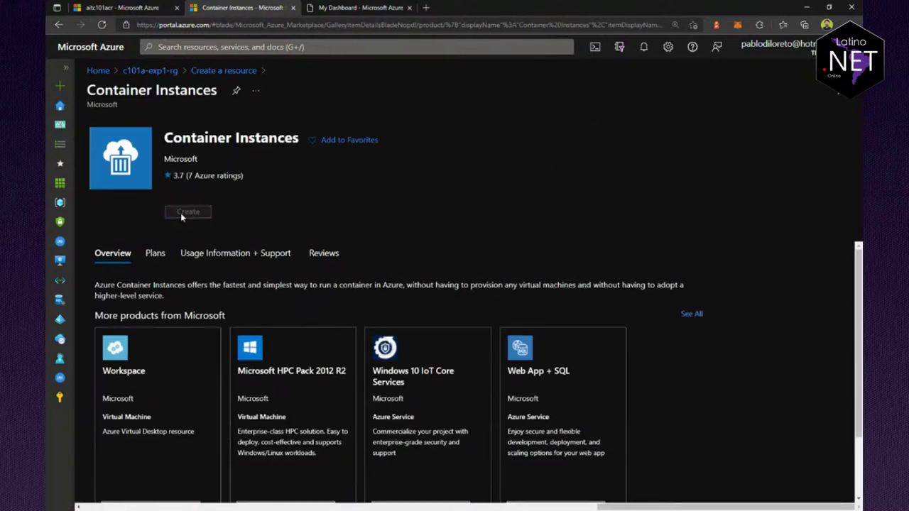
click(188, 212)
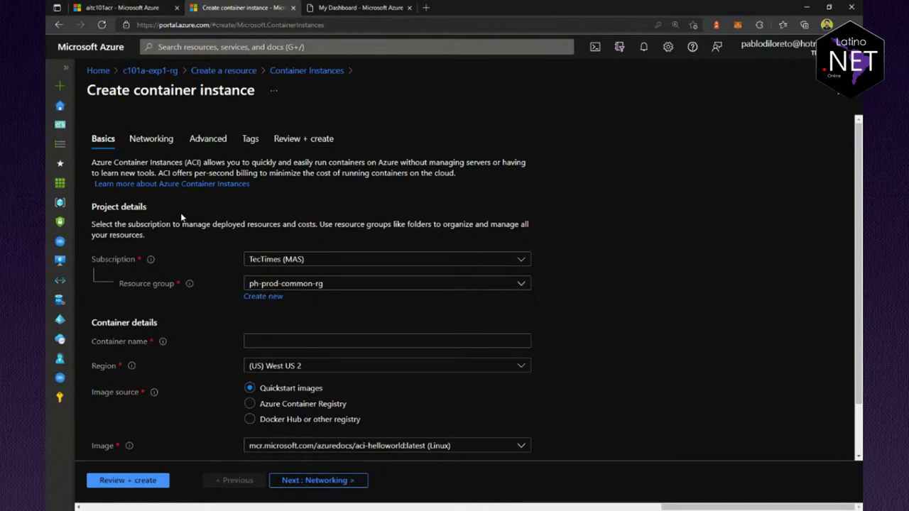
Step: Name the container ait-c101a-web and set its region to (US) East US
click(260, 340)
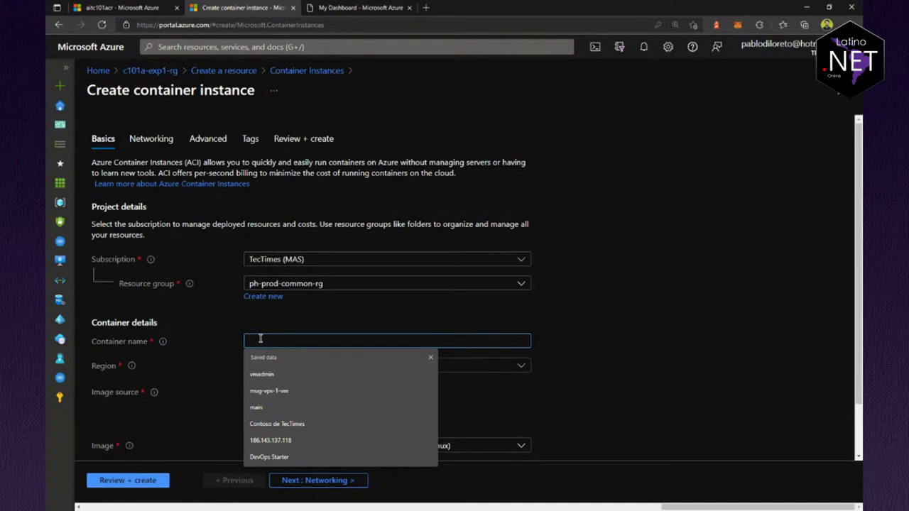
scroll(553, 292, down, 1)
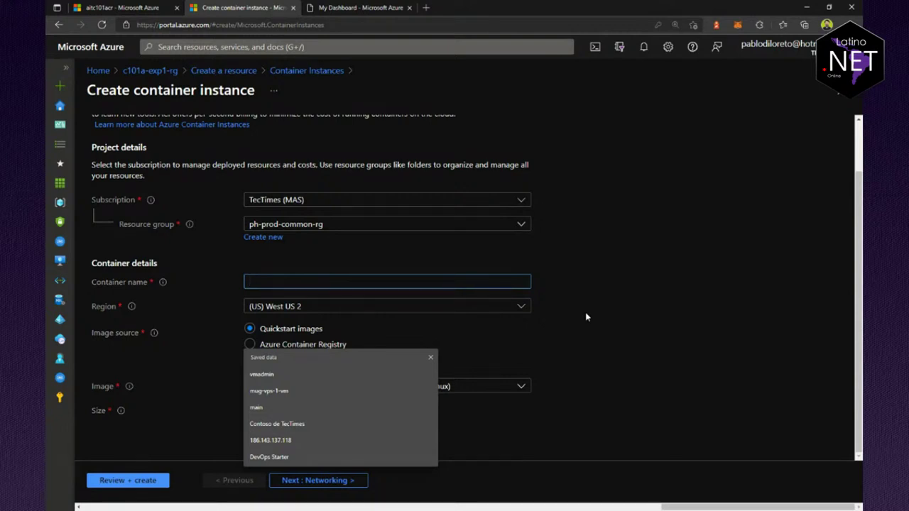
text(ait-)
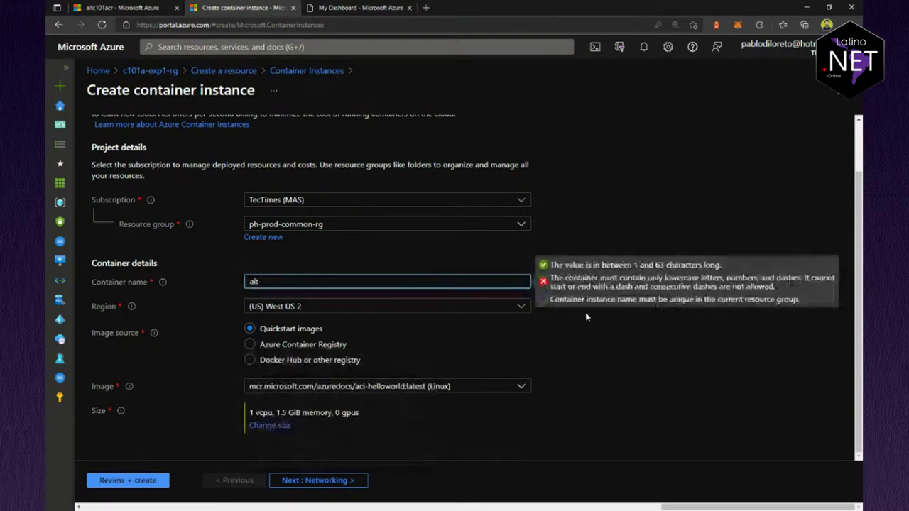
text(c1)
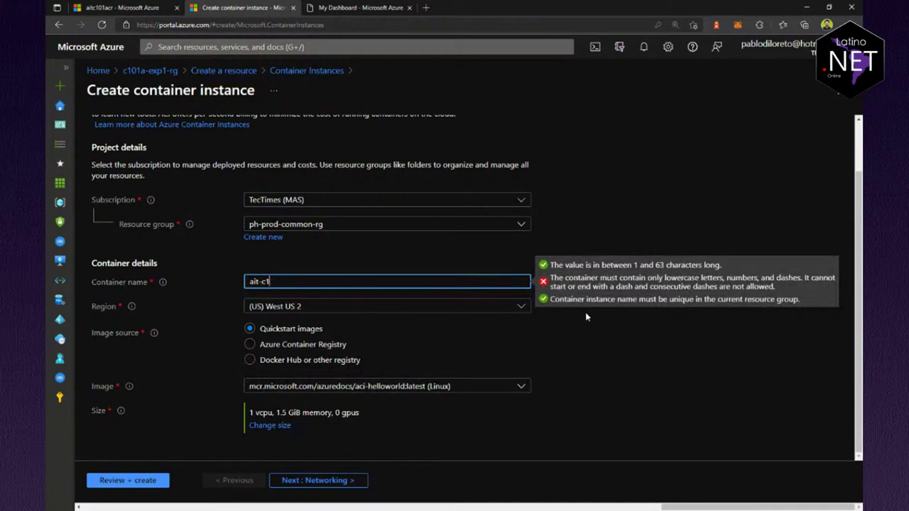
text(01a-web)
click(343, 310)
text(east)
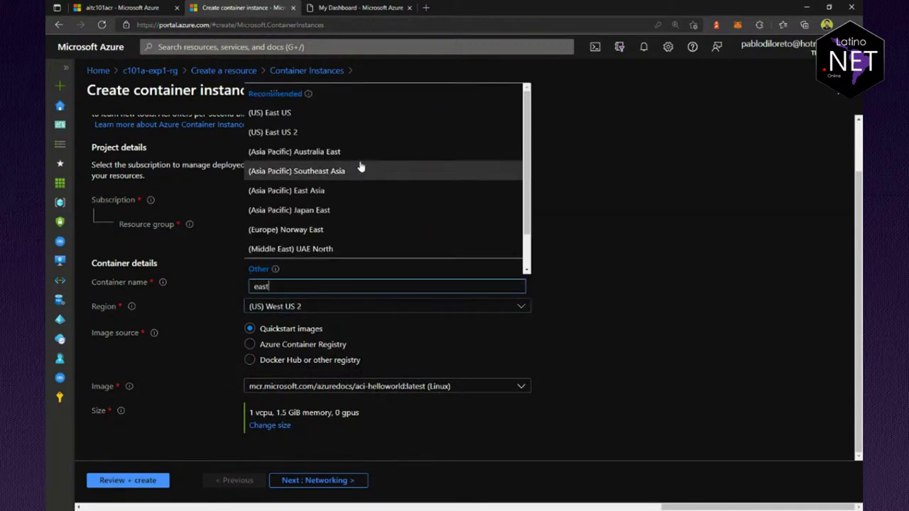
click(284, 112)
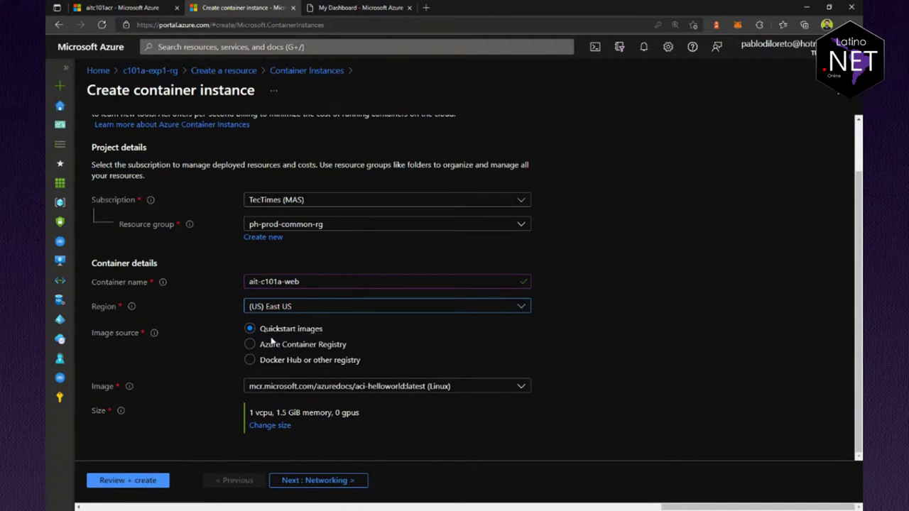
Step: Set the image source to 'Docker Hub or other registry'
click(321, 389)
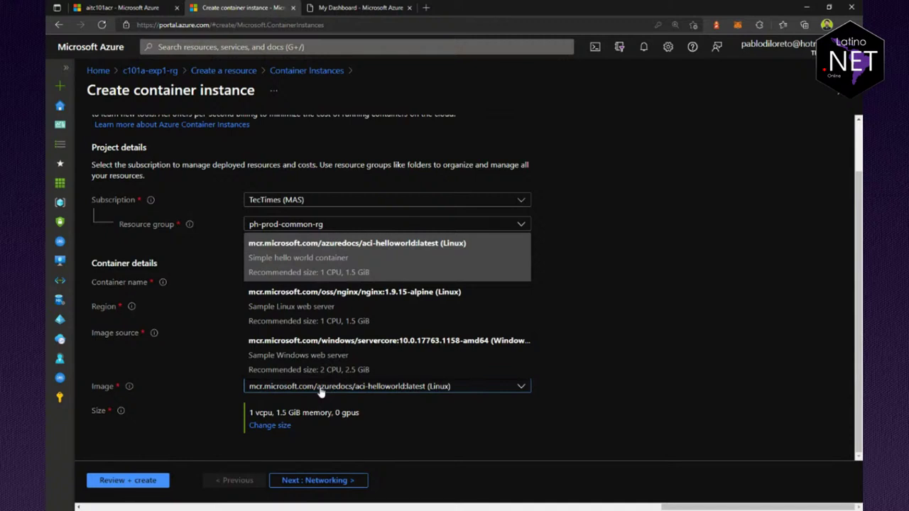
click(323, 392)
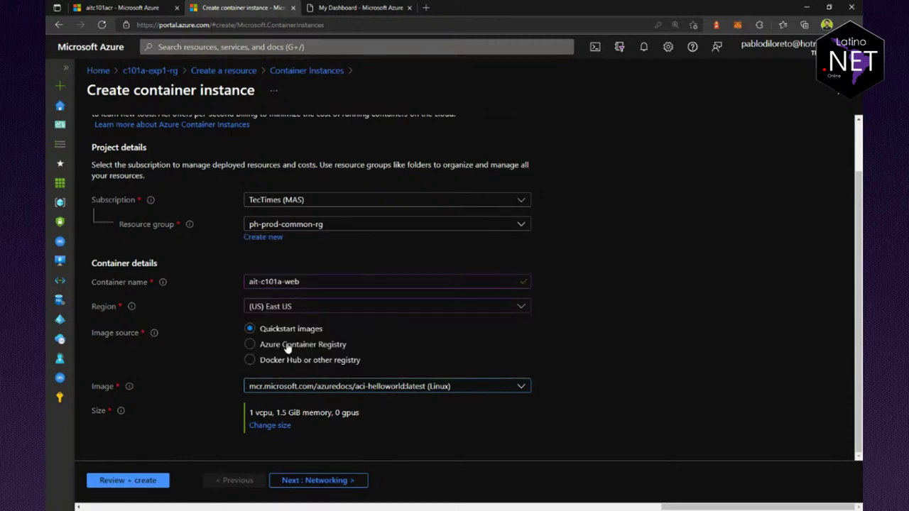
click(277, 362)
scroll(345, 382, down, 2)
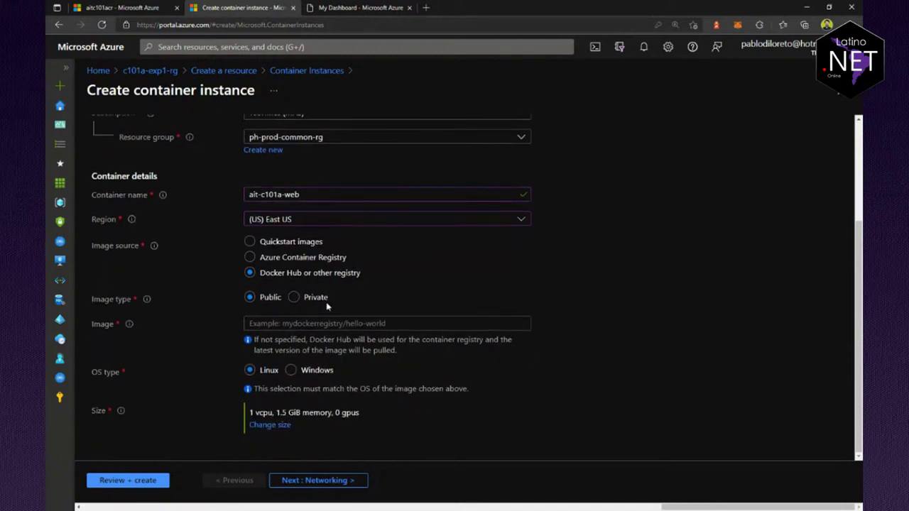
Step: Keep 'Docker Hub or other registry' as image source, set Image type to Private, then view the registry's access keys
click(307, 262)
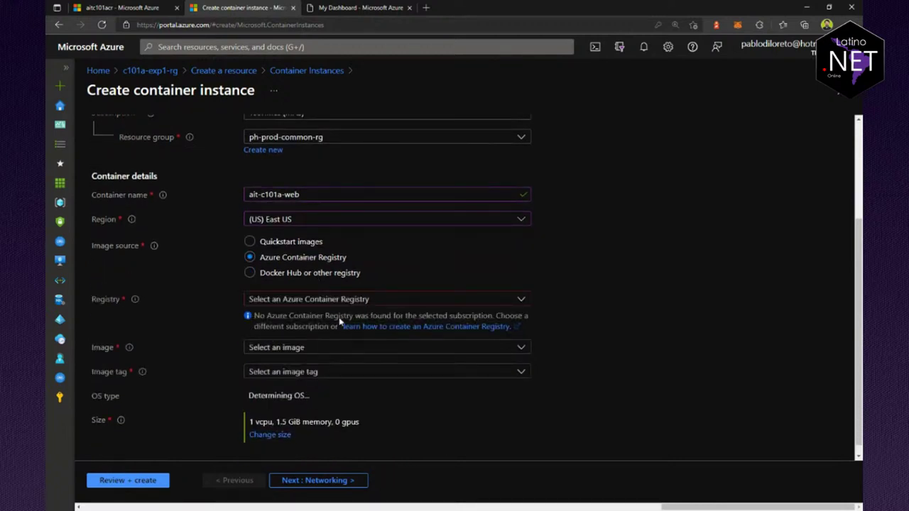
click(333, 301)
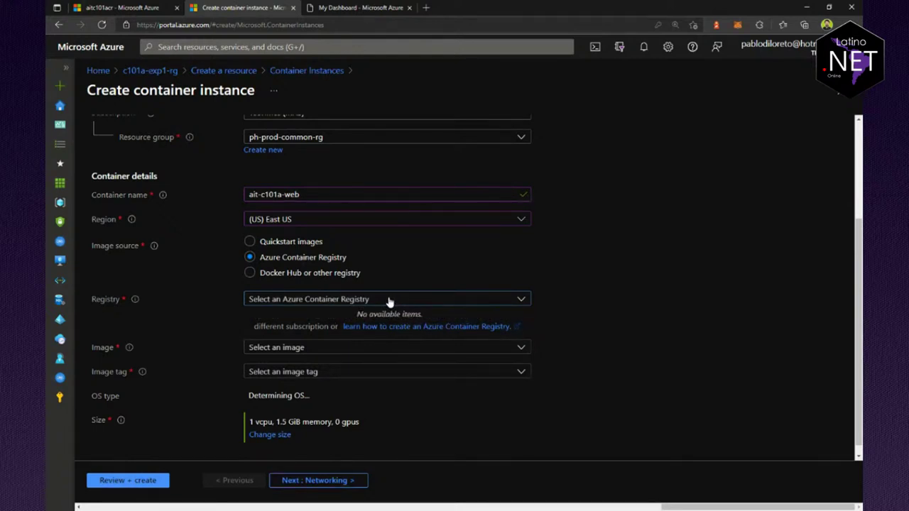
click(307, 276)
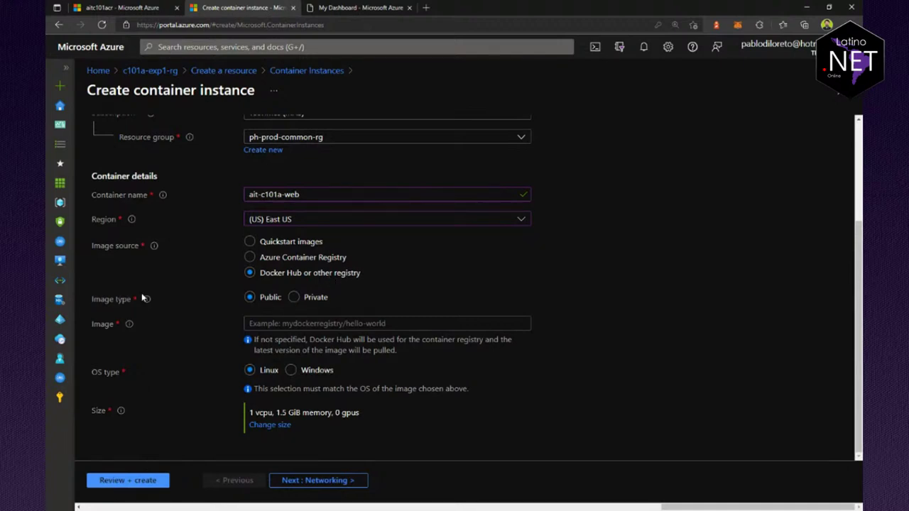
click(297, 301)
click(321, 372)
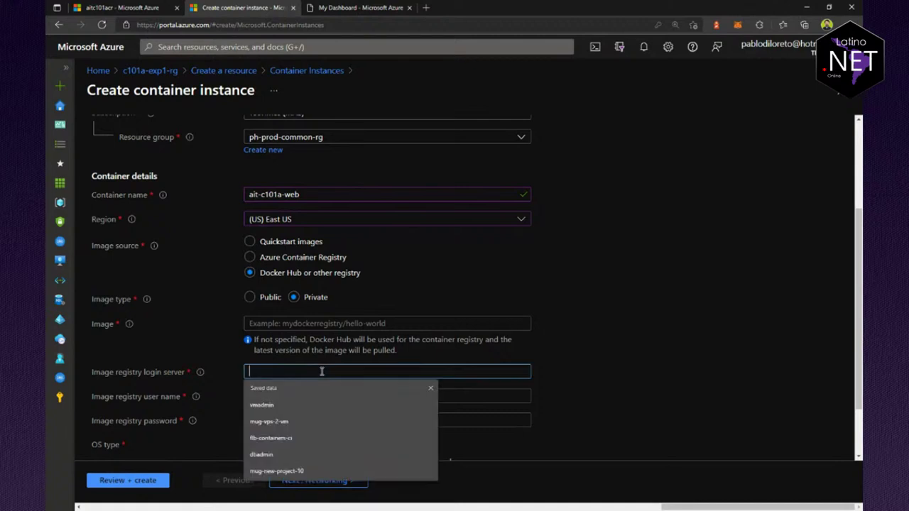
scroll(320, 372, down, 1)
click(139, 8)
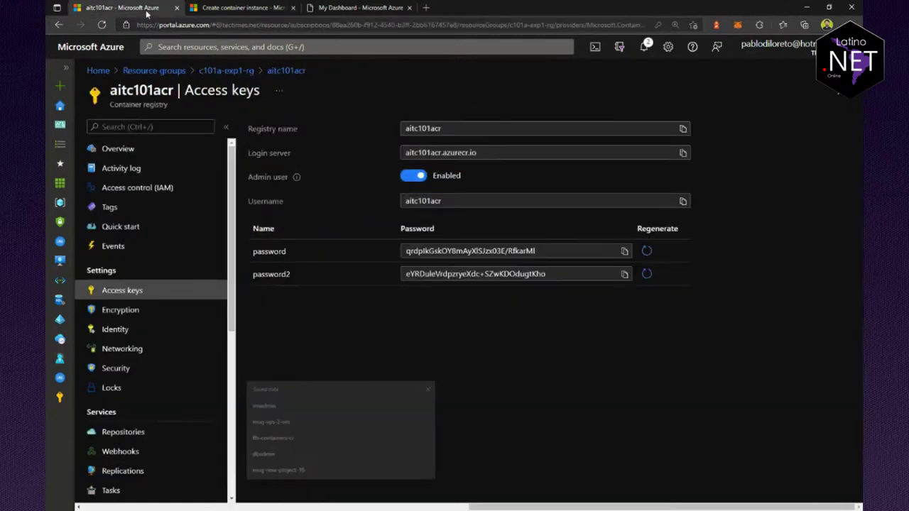
Step: Copy login server aitc101acr.azurecr.io and the registry admin user name into the container form
click(684, 153)
click(251, 9)
key(ctrl+v)
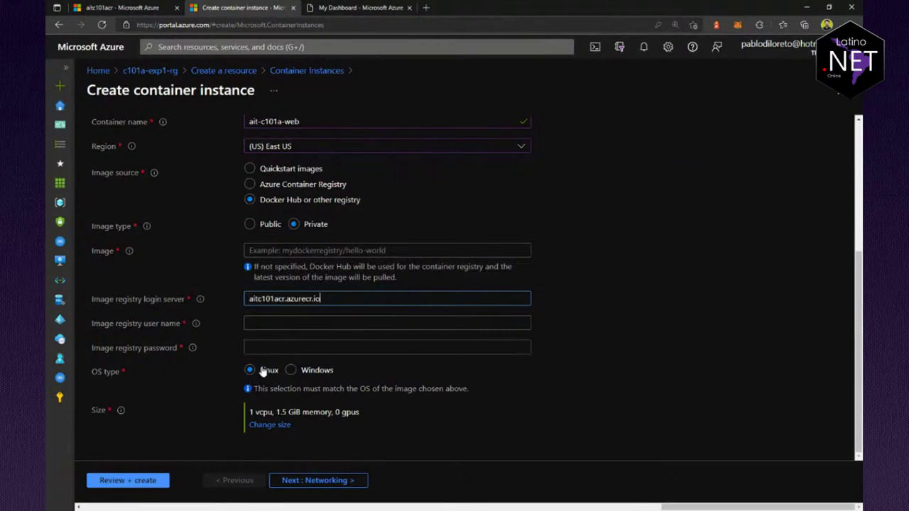
click(158, 7)
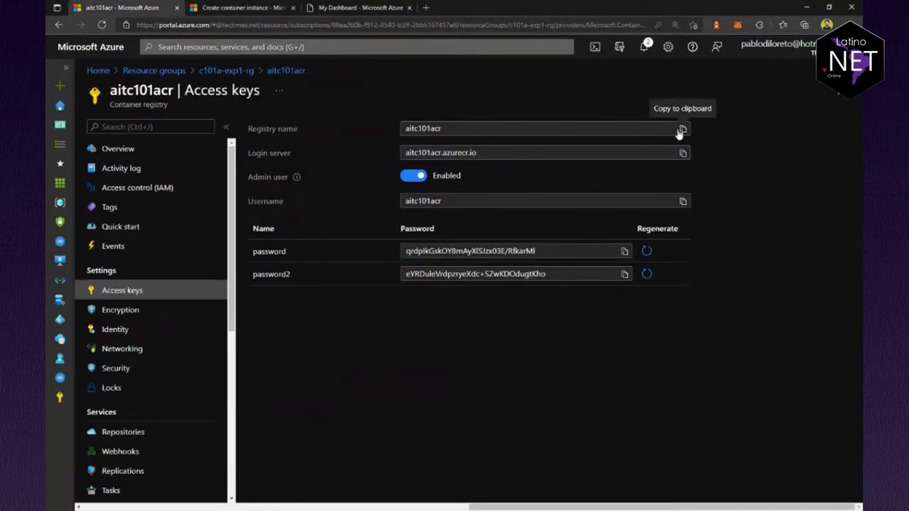
click(218, 8)
click(250, 323)
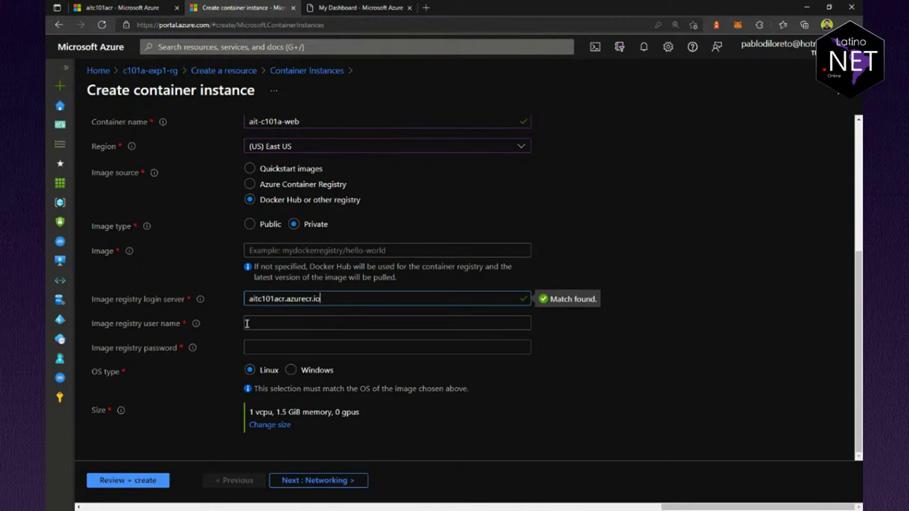
key(ctrl+v)
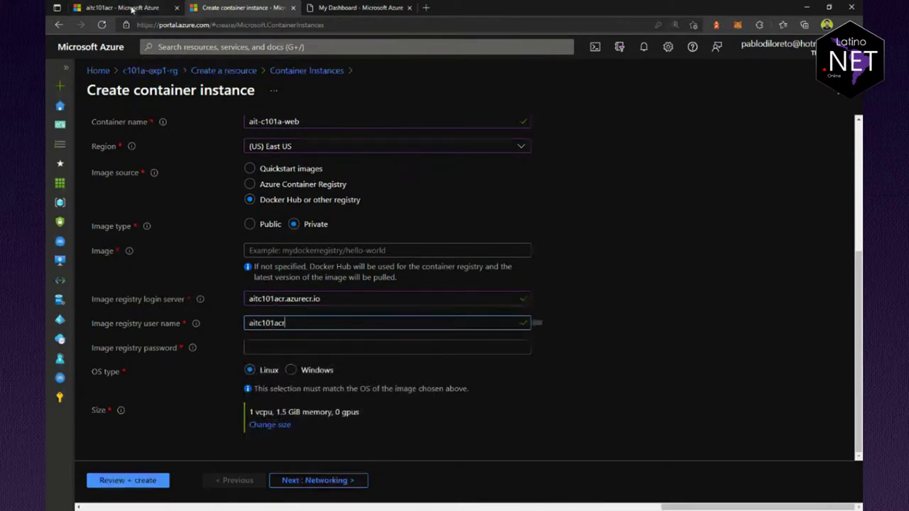
Step: Copy the registry's first password into the form's password field
click(135, 8)
click(625, 252)
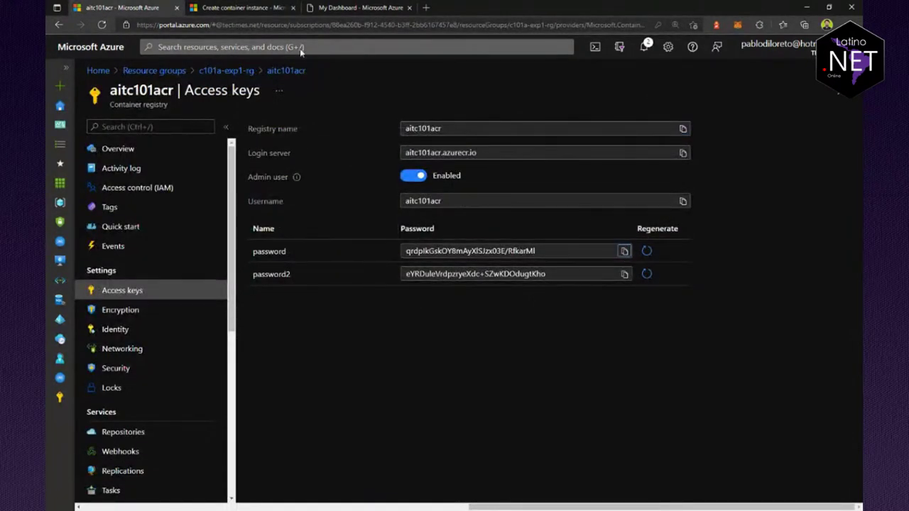
click(235, 7)
click(277, 347)
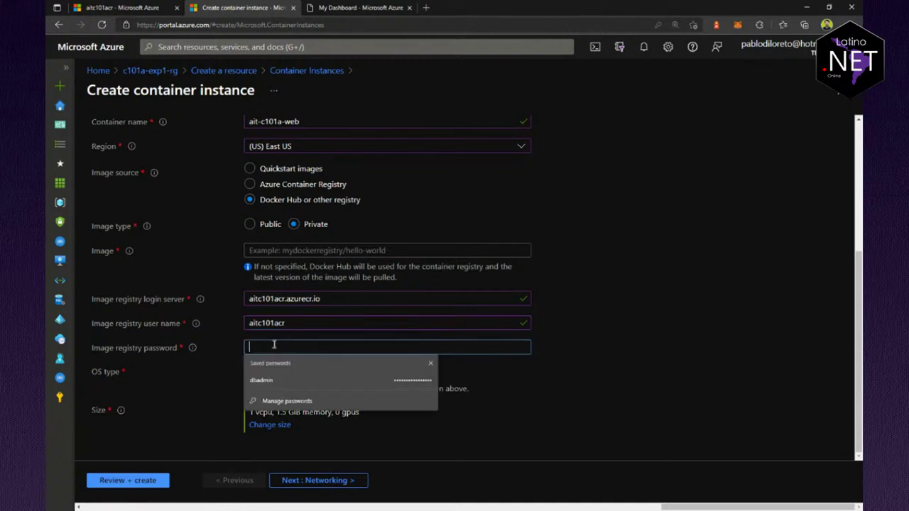
key(ctrl+v)
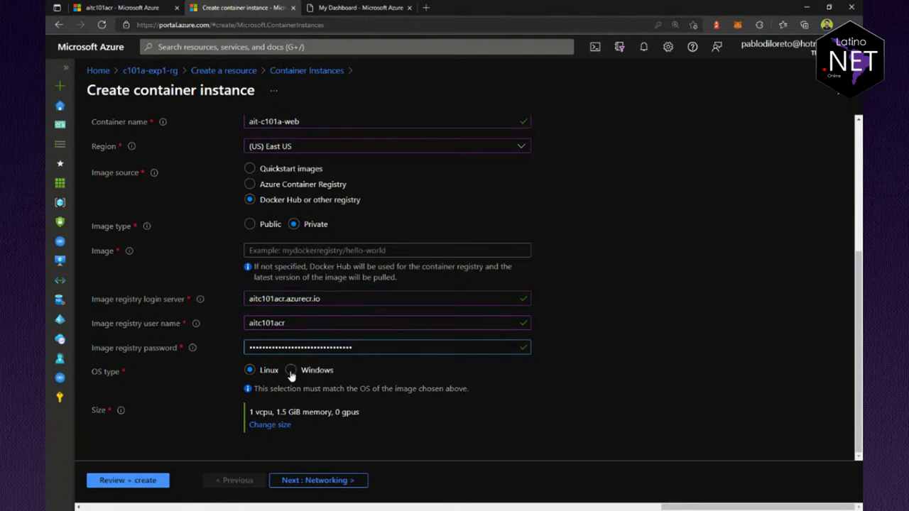
click(290, 376)
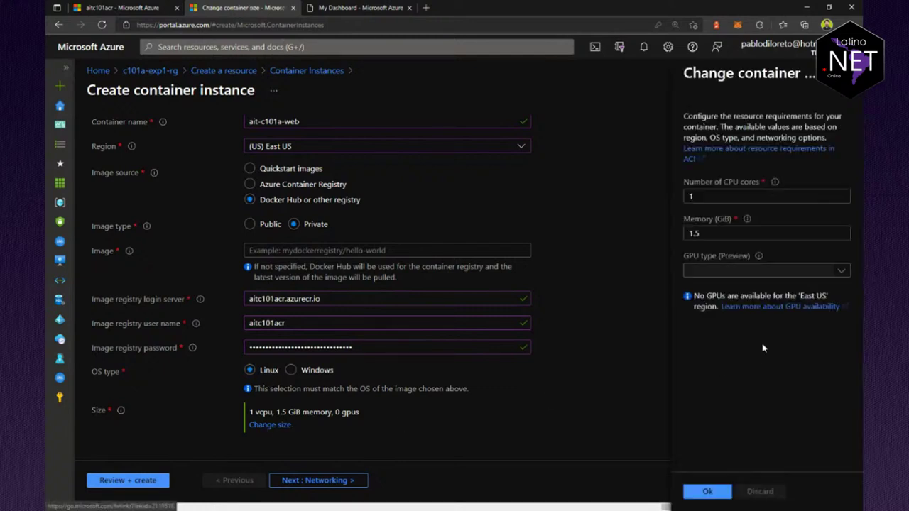
Step: Review the size panel and keep 1 vCPU with 1.5 GiB memory
click(700, 245)
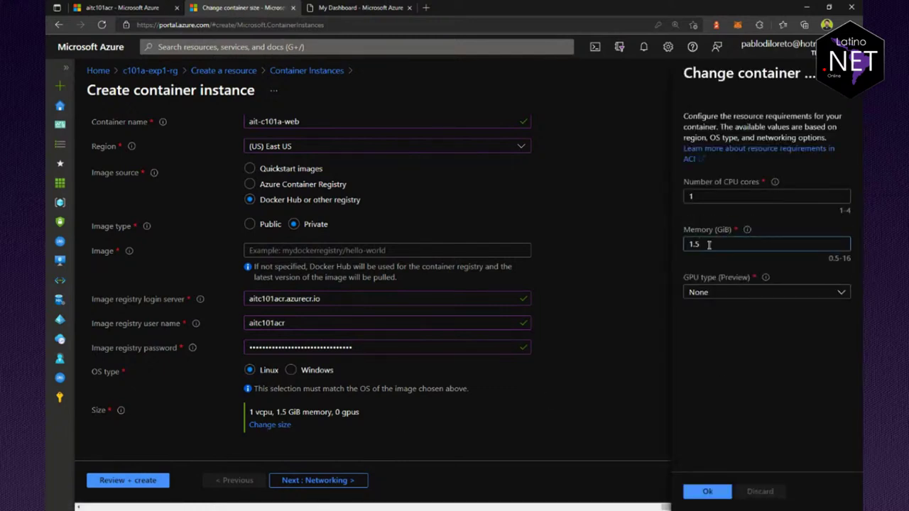
double_click(707, 245)
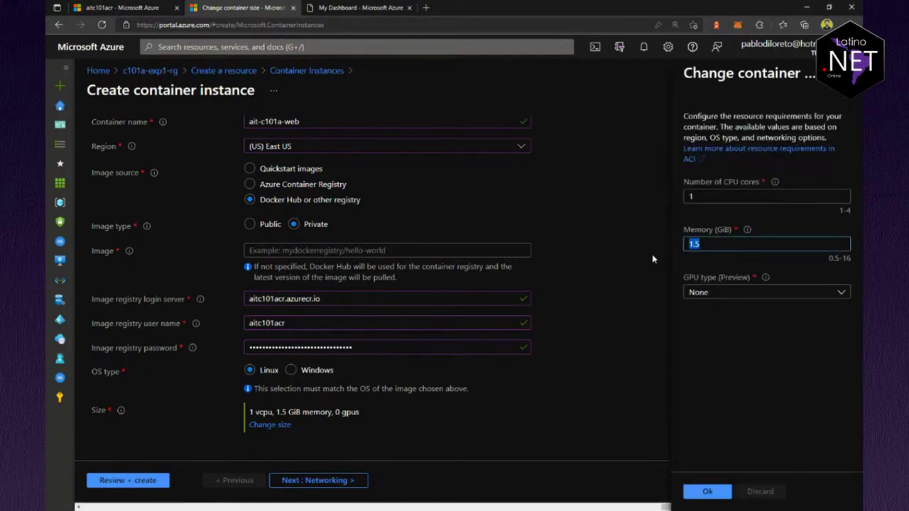
click(729, 294)
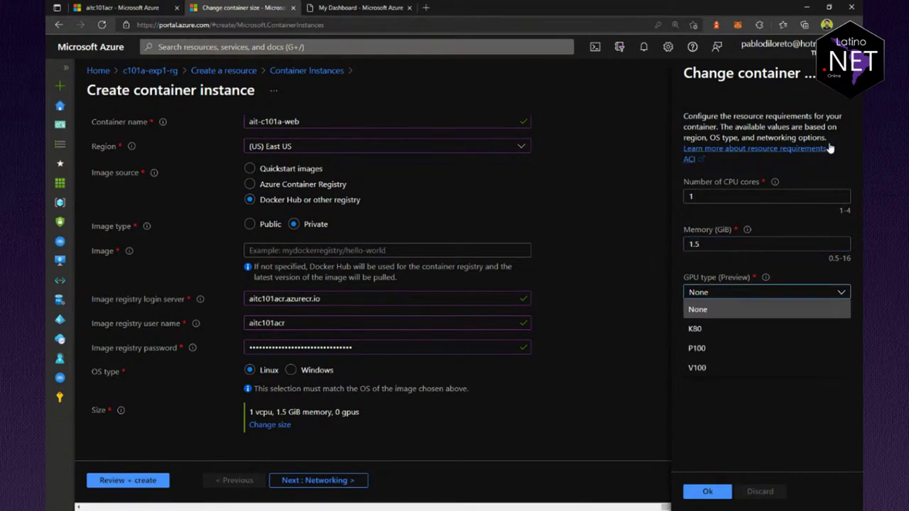
click(360, 365)
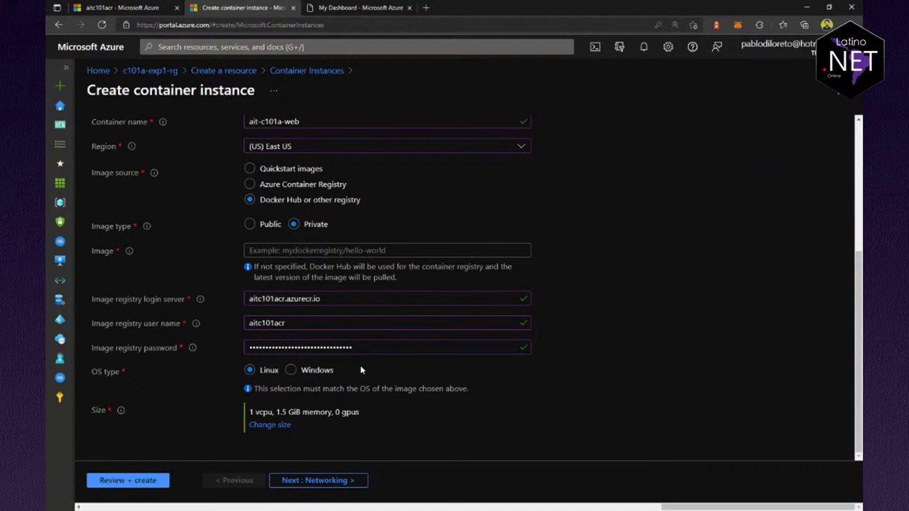
Step: Set networking to Public with port 80 over TCP, continuing to Advanced settings
click(315, 481)
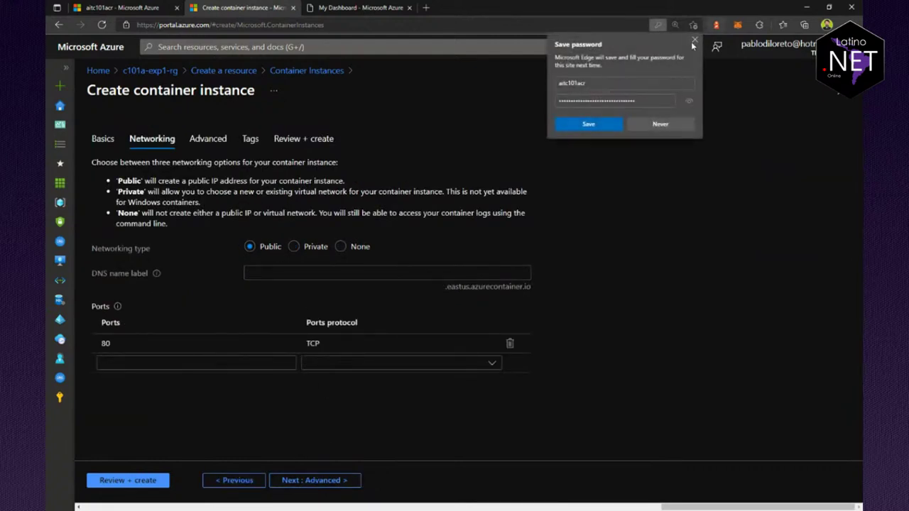
click(695, 40)
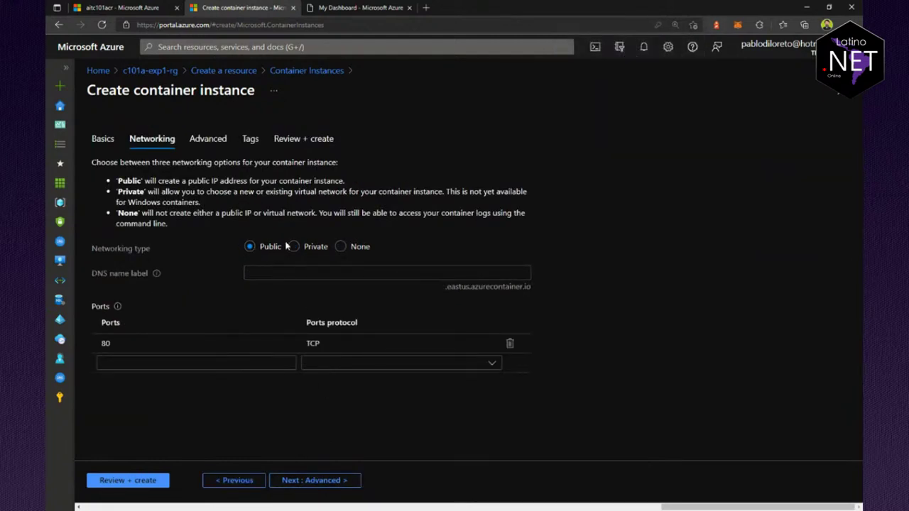
click(293, 246)
click(341, 246)
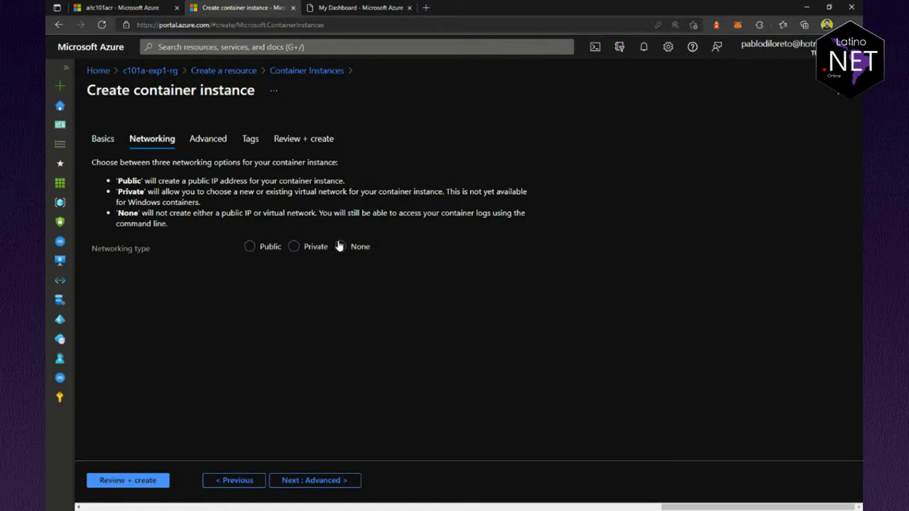
click(262, 250)
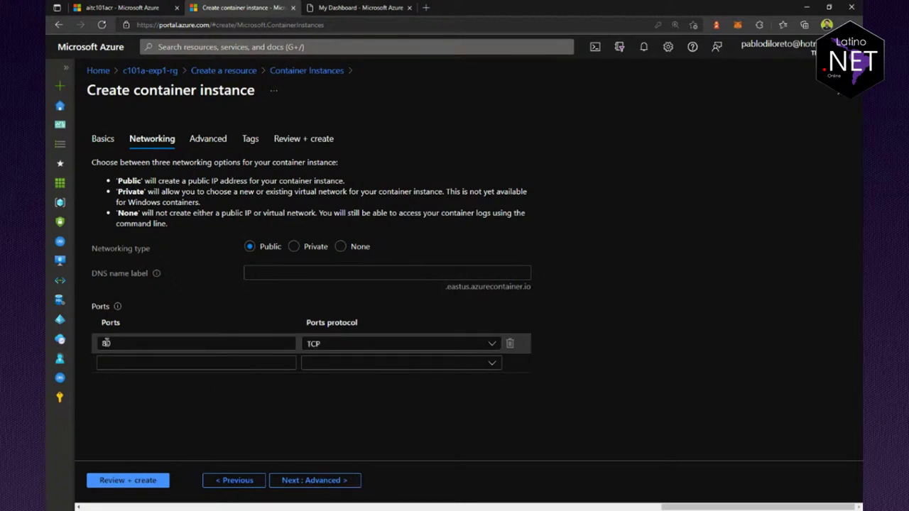
click(311, 343)
click(332, 346)
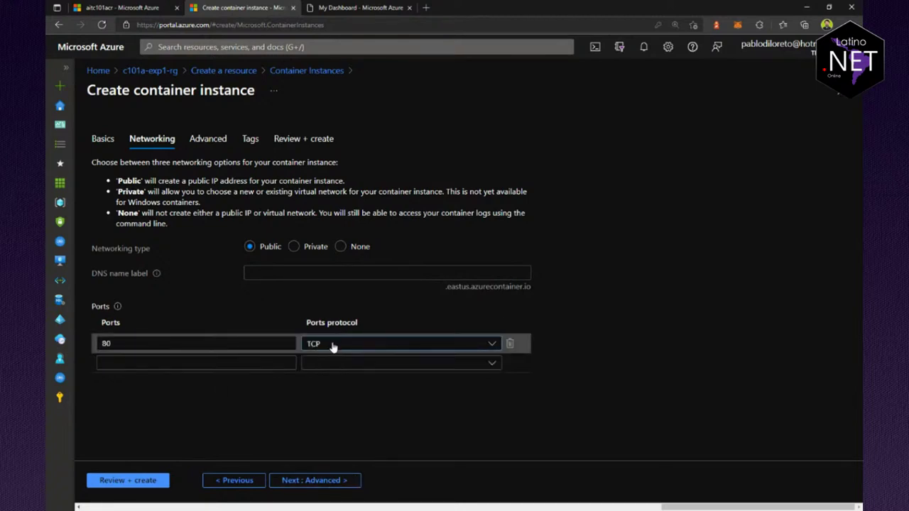
click(315, 481)
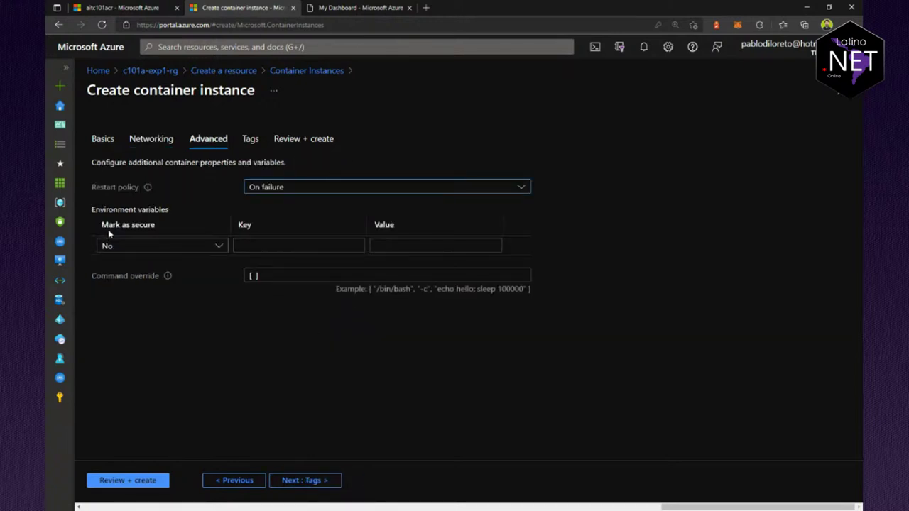
Step: Attempt Review + create, find the Image name empty, and check the registry's repositories
click(331, 481)
click(333, 485)
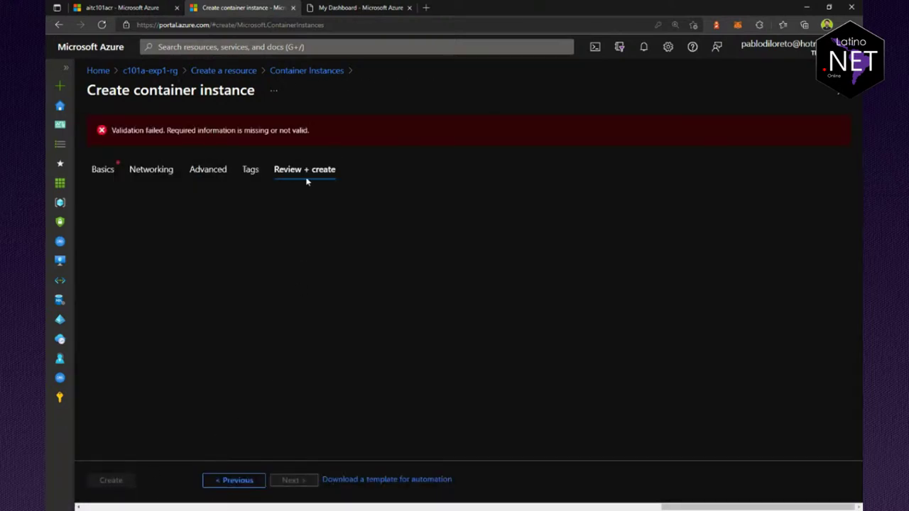
click(102, 170)
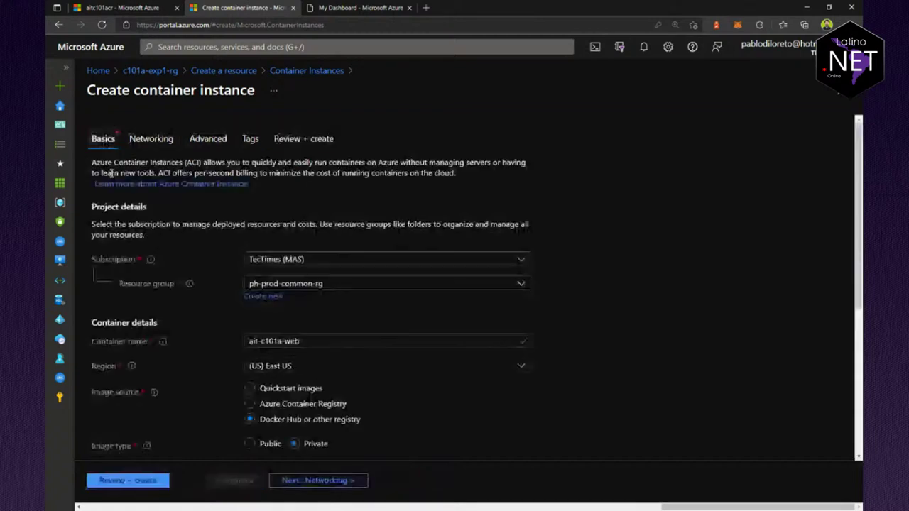
scroll(487, 407, down, 4)
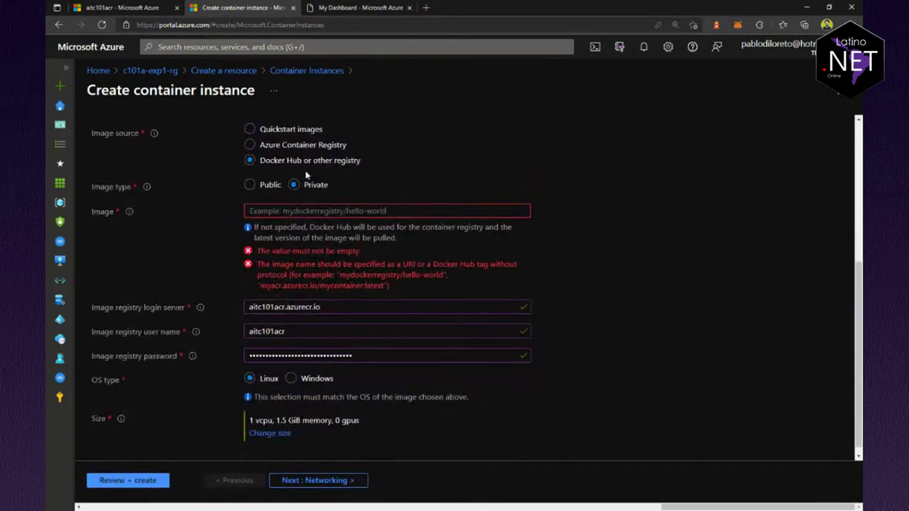
click(283, 215)
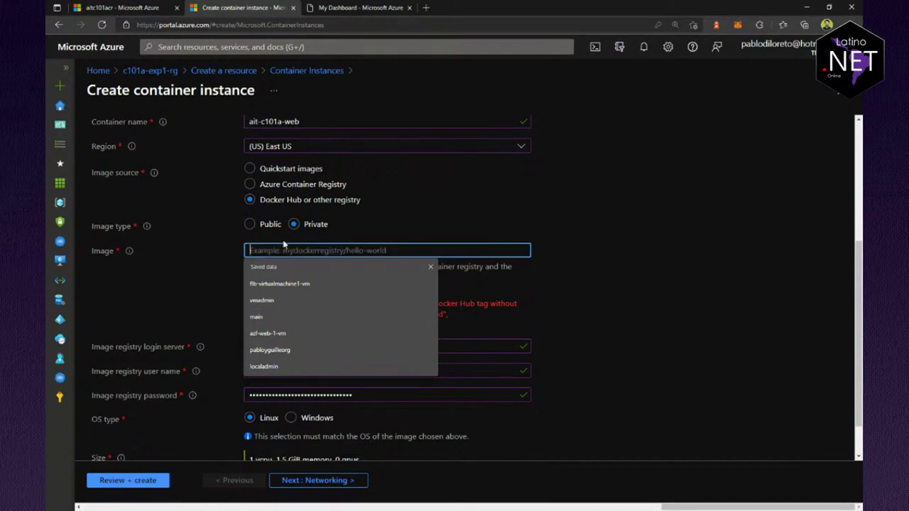
click(121, 7)
click(128, 432)
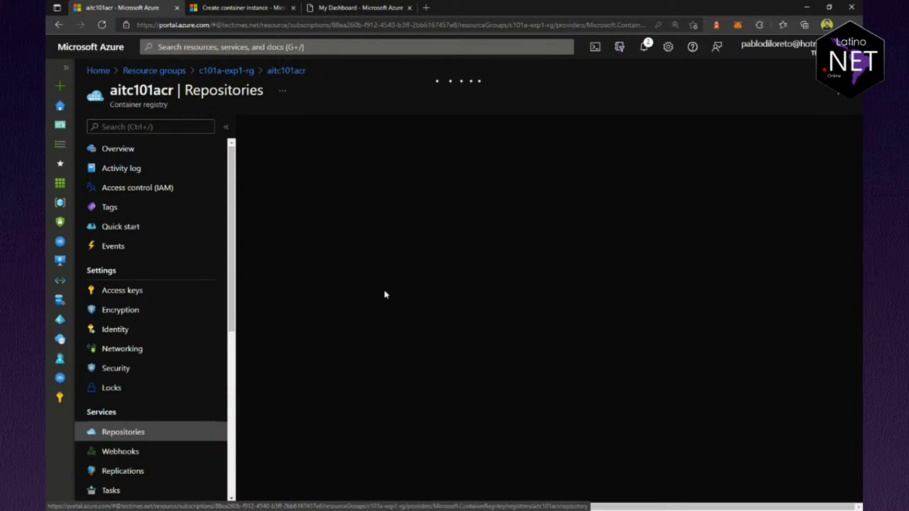
click(262, 191)
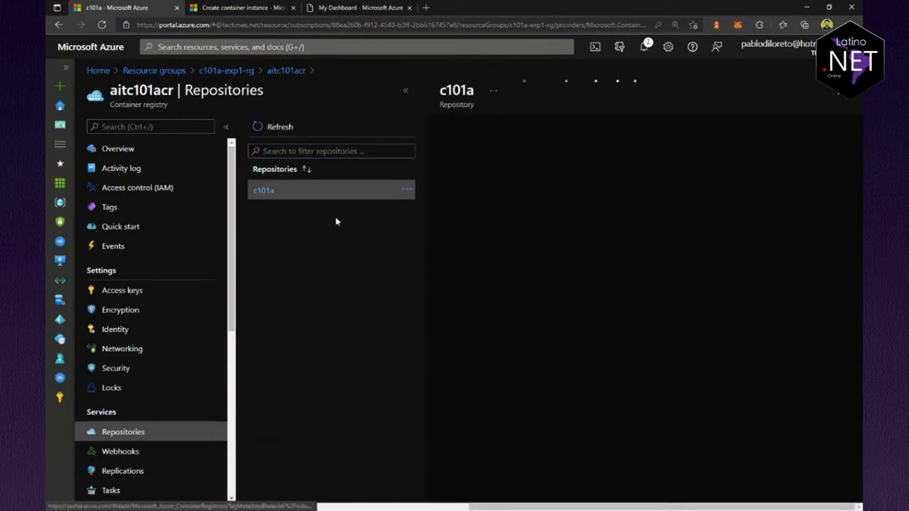
click(238, 8)
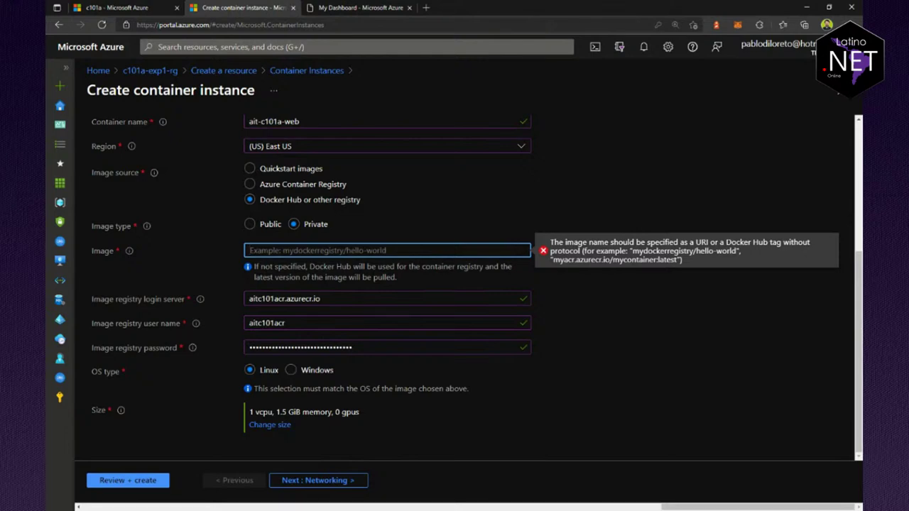
Step: Begin the Image name with the login server address aitc101acr.azurecr.io followed by '/'
scroll(497, 298, up, 3)
scroll(480, 326, down, 2)
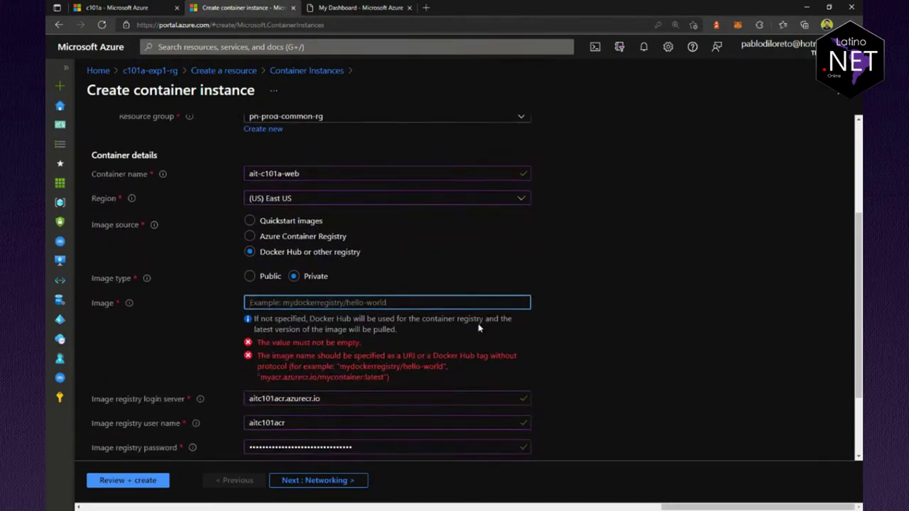
scroll(479, 327, down, 1)
double_click(339, 346)
click(271, 250)
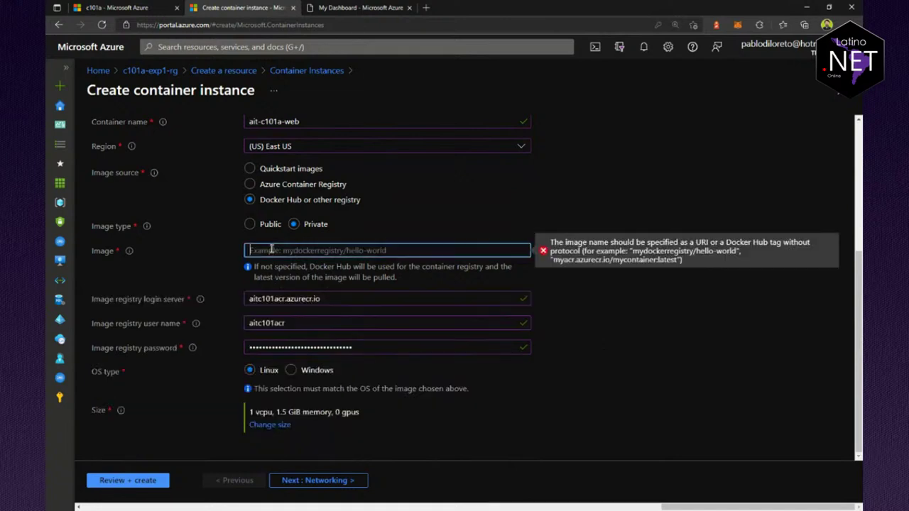
click(306, 266)
text(/)
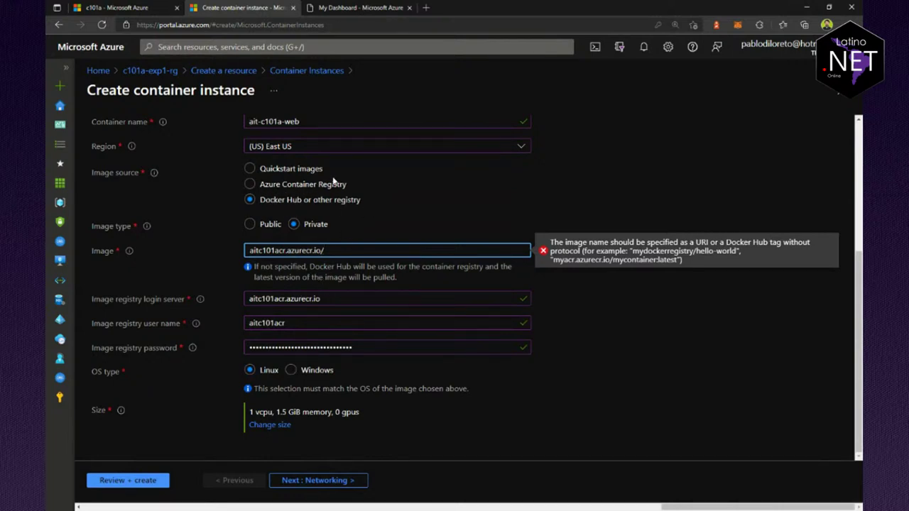
Step: Check Azure Container Registry as a source, revert to 'Docker Hub or other registry', and refocus Image
click(269, 186)
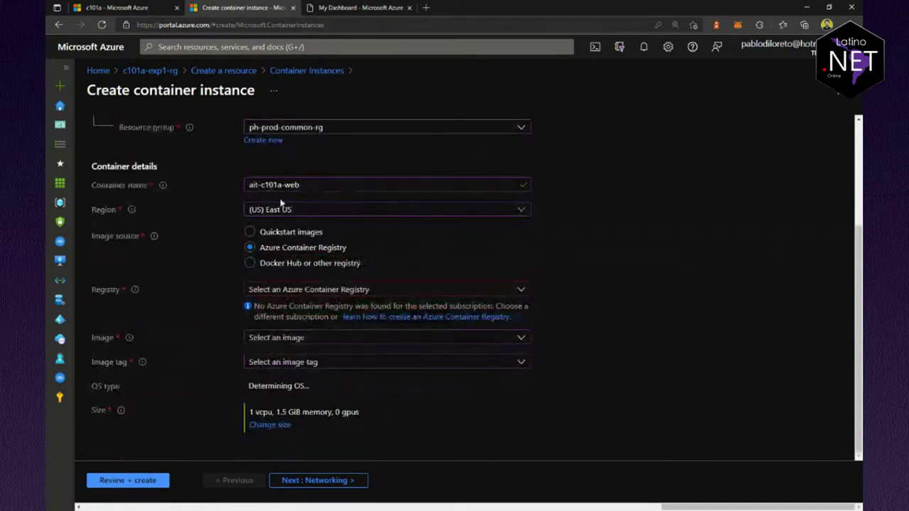
click(319, 290)
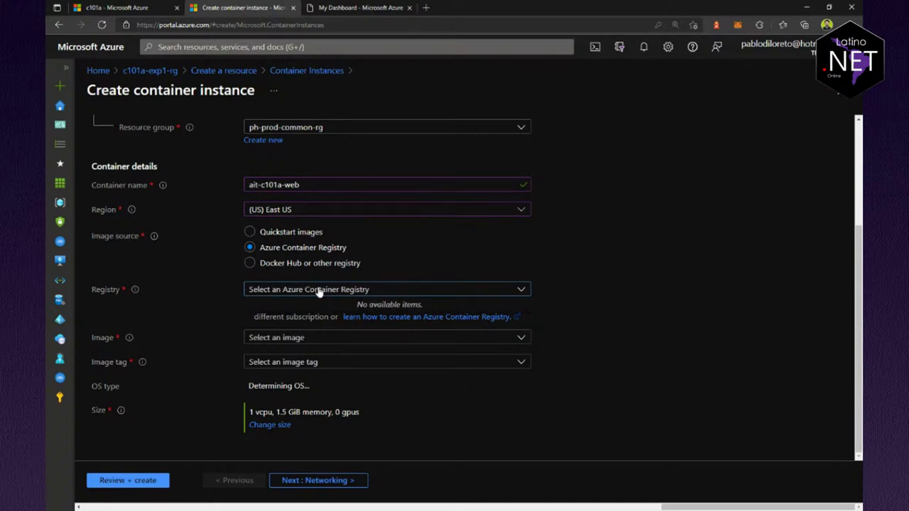
click(305, 265)
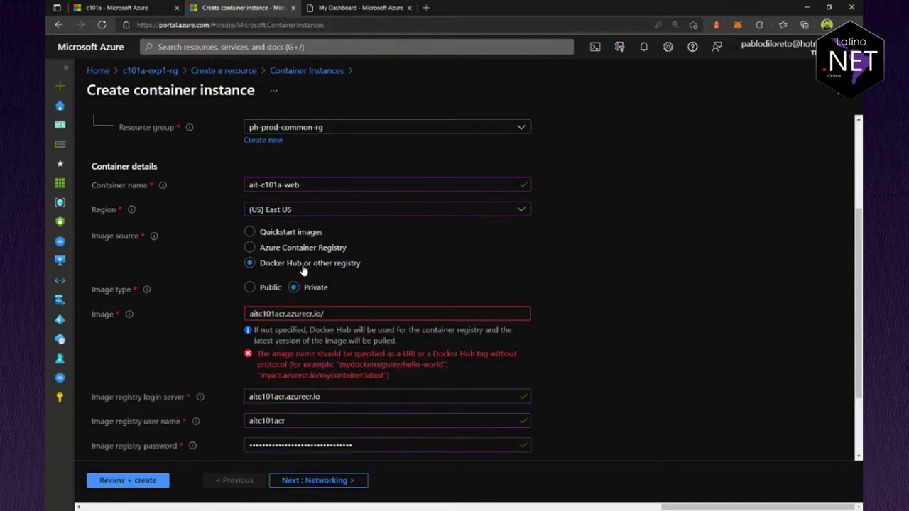
click(348, 314)
scroll(434, 329, down, 1)
scroll(437, 329, down, 1)
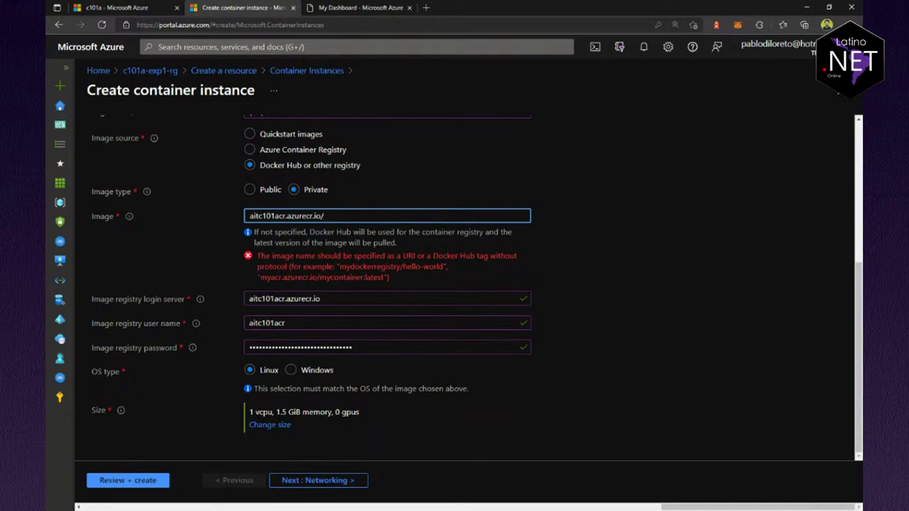
key(alt+Tab)
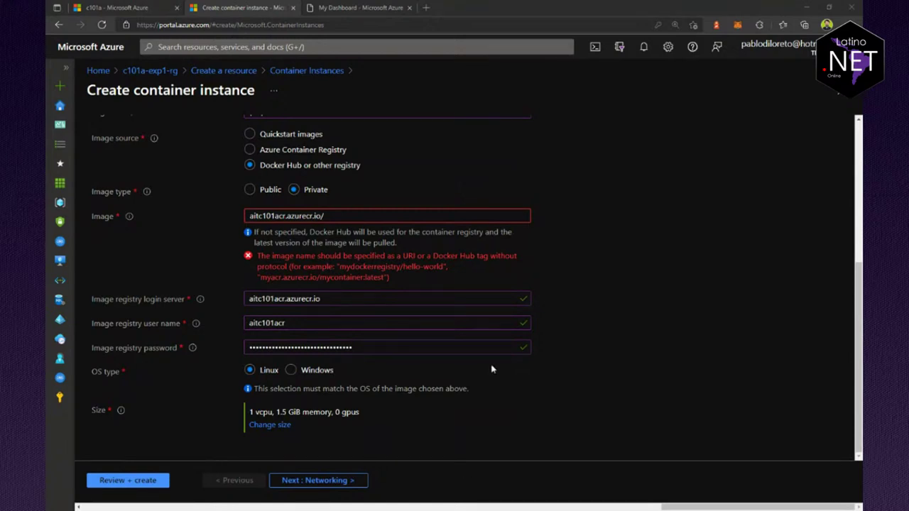
click(359, 216)
Step: Paste the image path and delete '-web' so Image reads aitc101acr.azurecr.io/c101a:v1
text(c101a-web:v1)
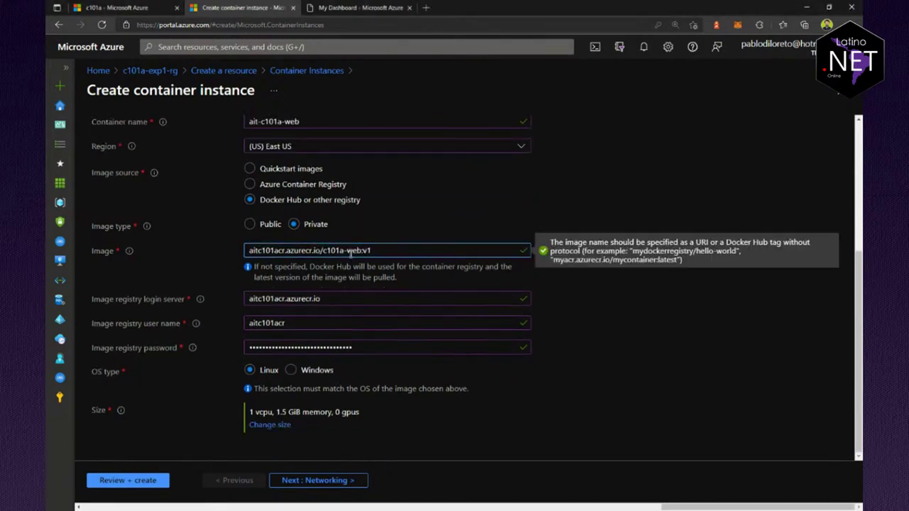
key(Left)
key(Left)
key(Left)
key(BackSpace)
key(BackSpace)
key(BackSpace)
key(BackSpace)
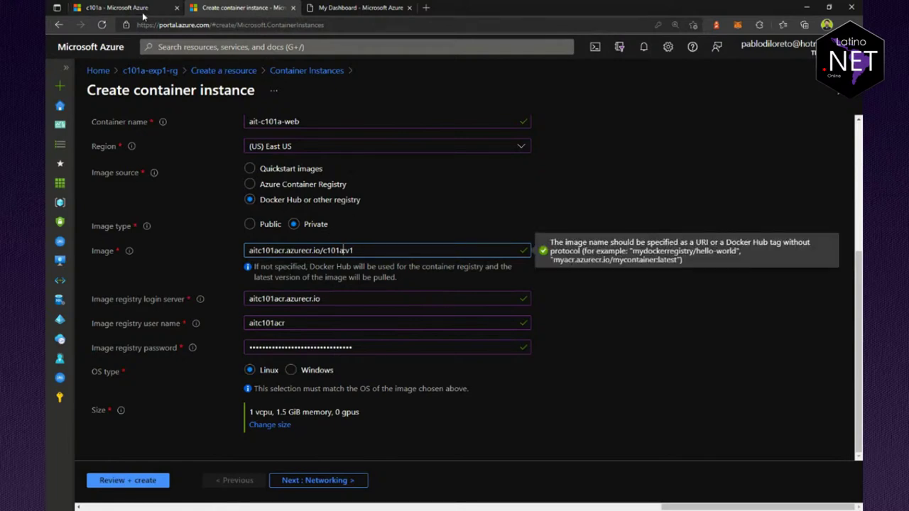
Step: Cross-check the c101a repository tag and access keys in the registry tab, then reselect the image path
key(ctrl+shift+Tab)
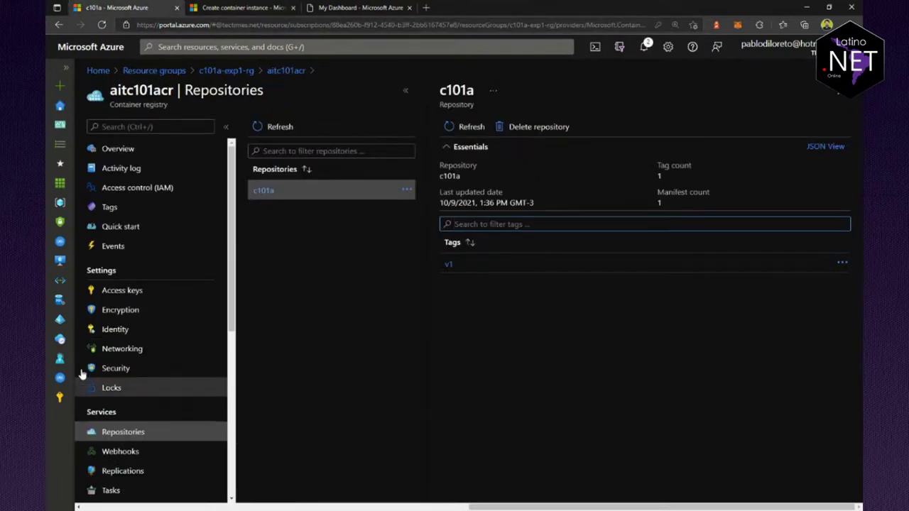
click(122, 293)
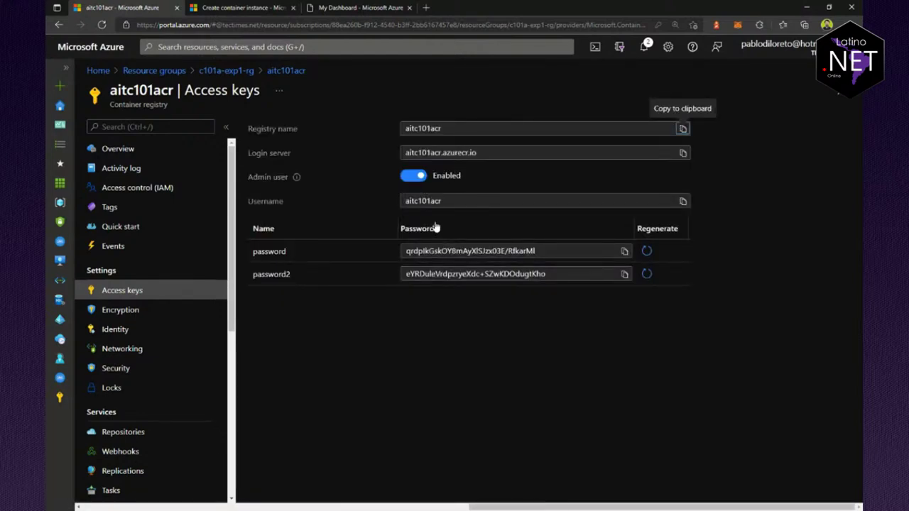
click(241, 8)
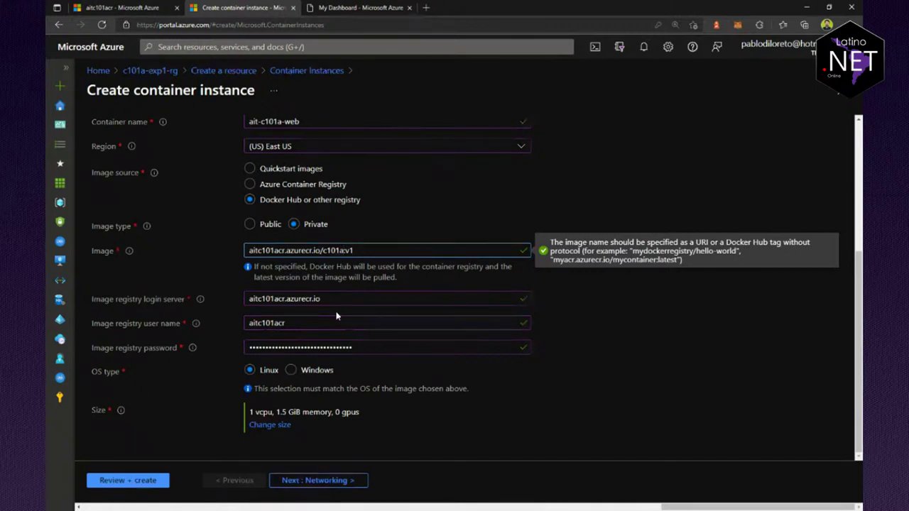
drag(365, 249, 236, 245)
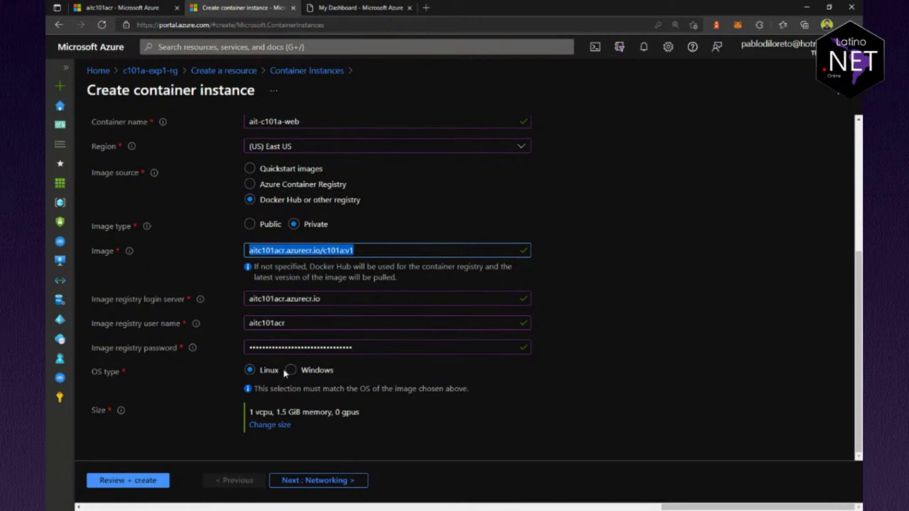
Step: Advance through Networking, Advanced and Tags to Review + create, dismissing the save-password prompt
click(319, 486)
click(323, 485)
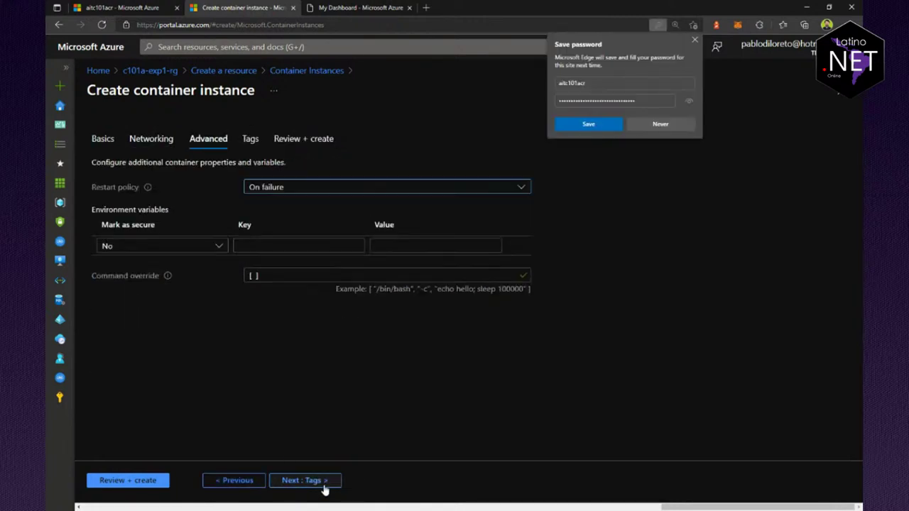
click(314, 483)
click(310, 483)
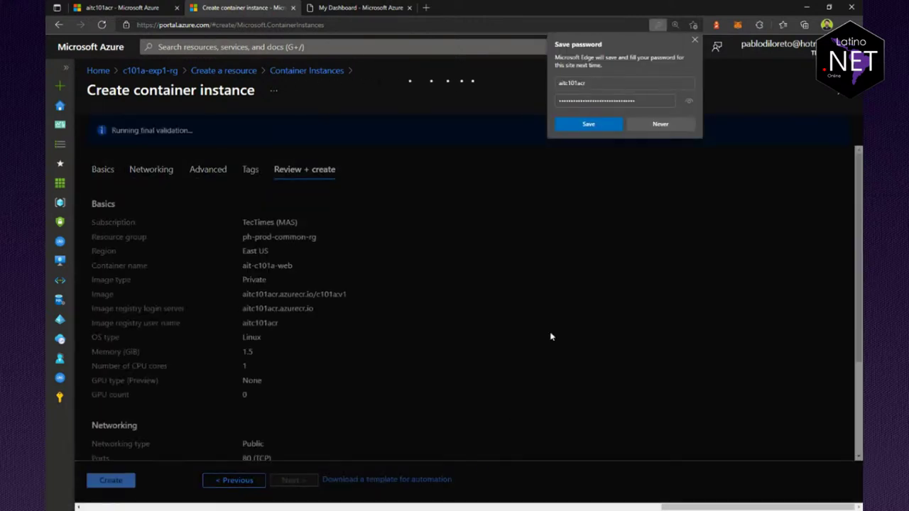
click(696, 41)
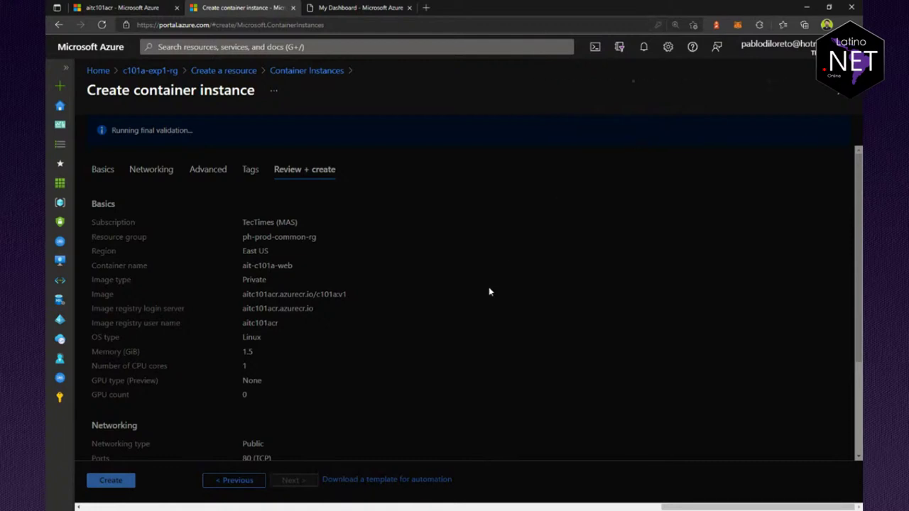
Step: Verify the login server, image name and registry user name, then create the container instance
scroll(464, 316, down, 3)
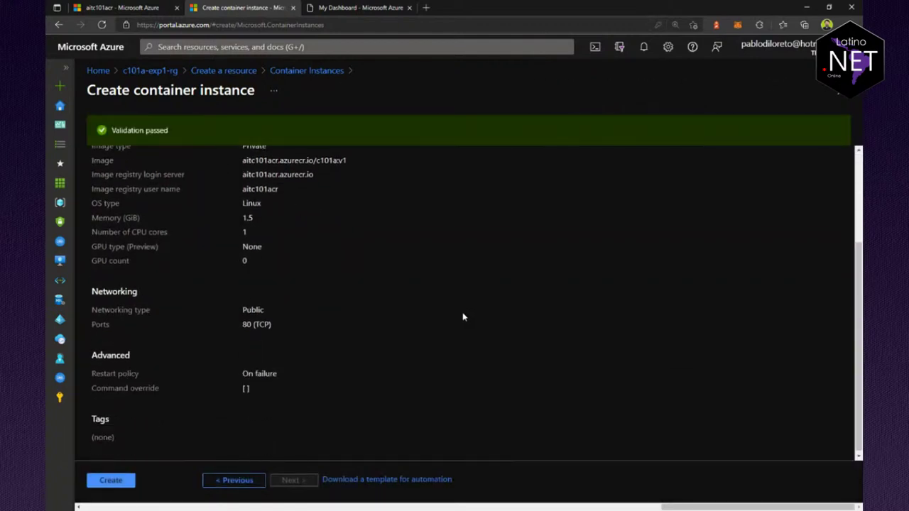
scroll(458, 318, up, 3)
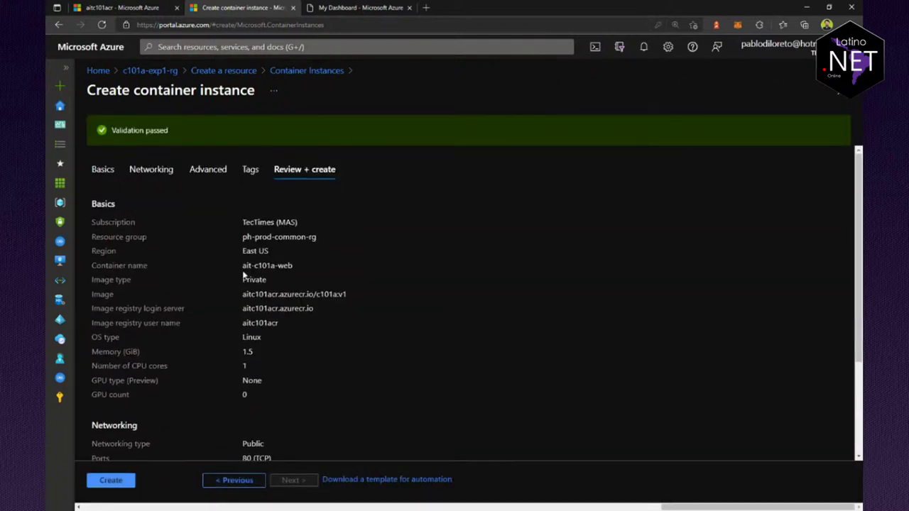
drag(241, 310, 326, 316)
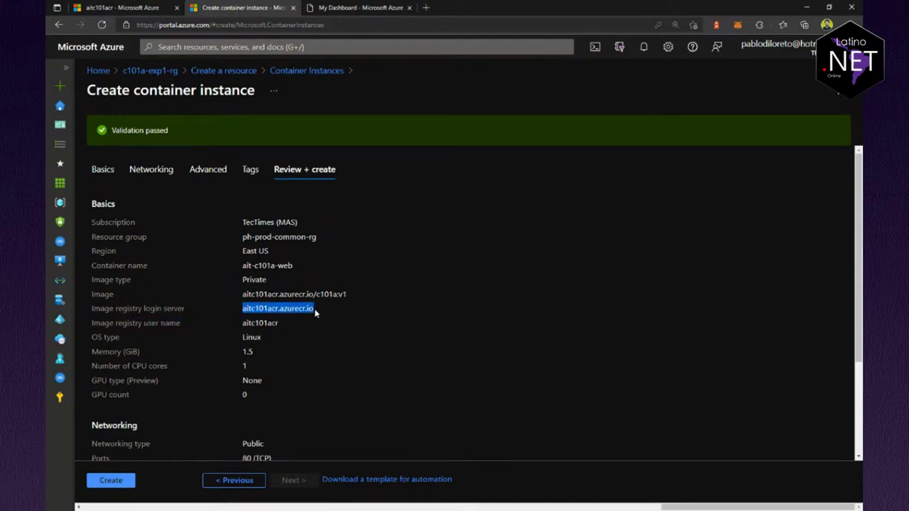
drag(243, 294, 348, 297)
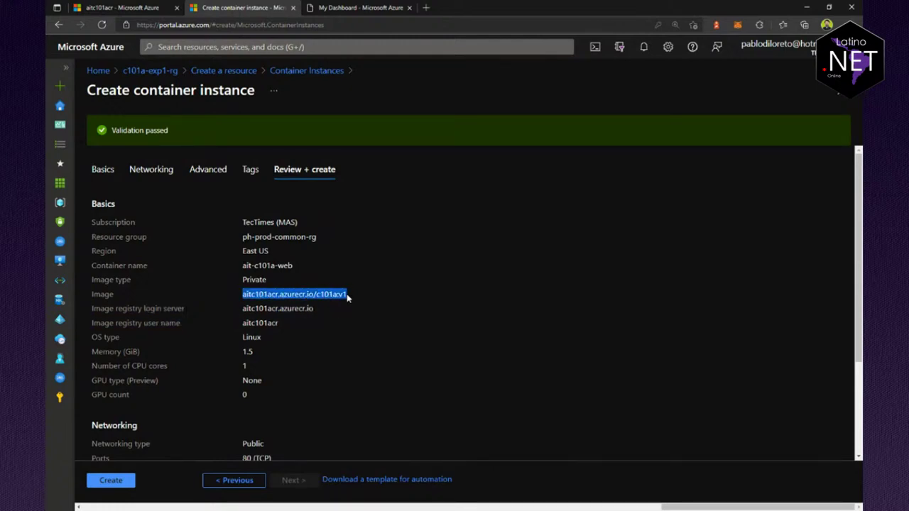
drag(243, 321, 285, 330)
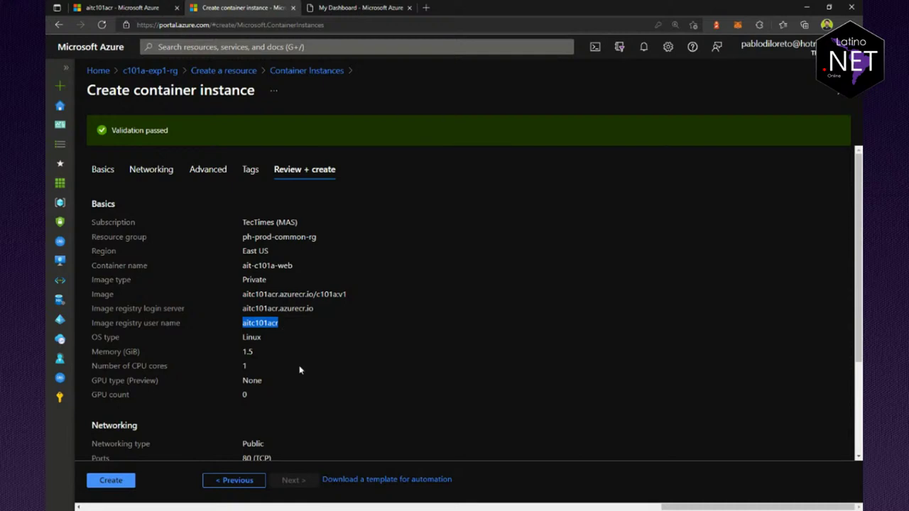
click(122, 481)
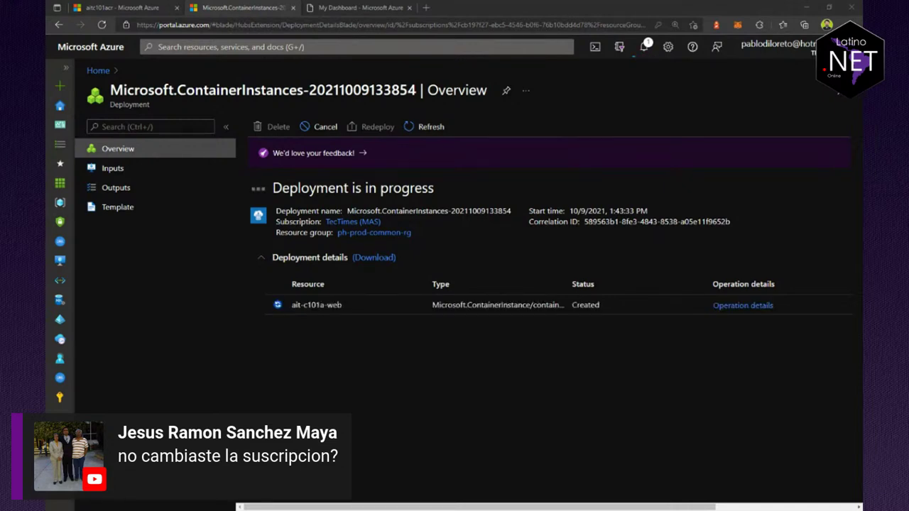
Step: Verify the active directory and subscription, then return to the ait-c101a-web deployment overview
click(620, 48)
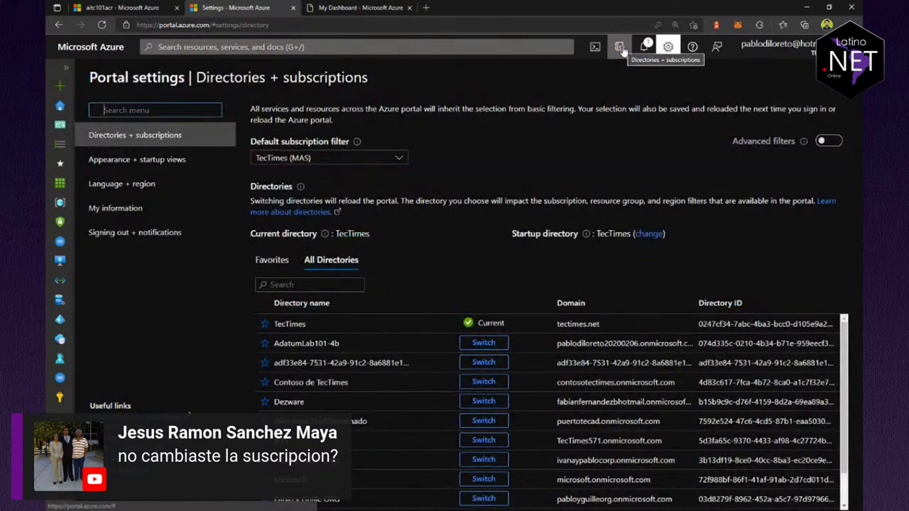
scroll(436, 338, down, 2)
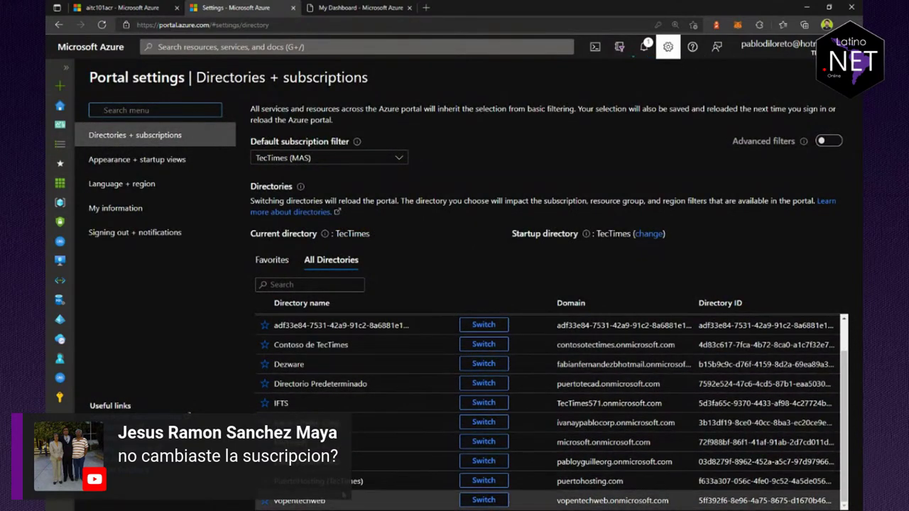
scroll(344, 495, up, 2)
click(59, 24)
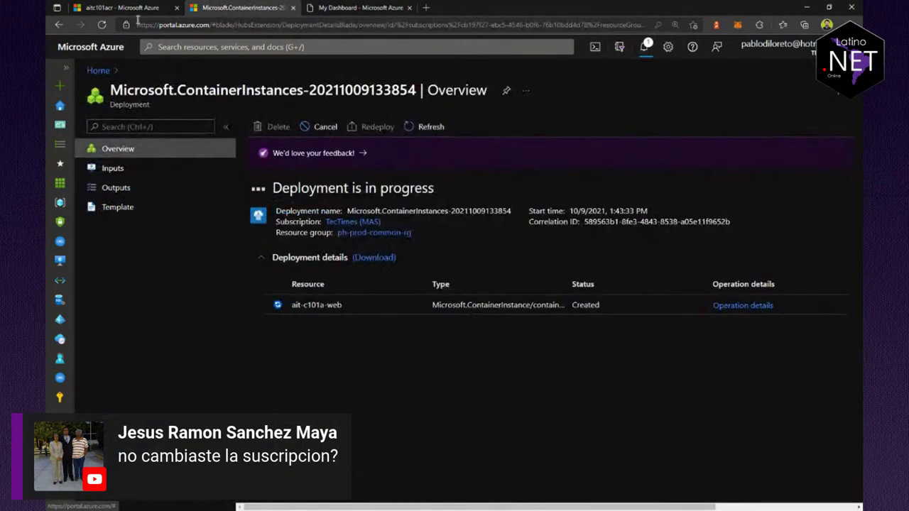
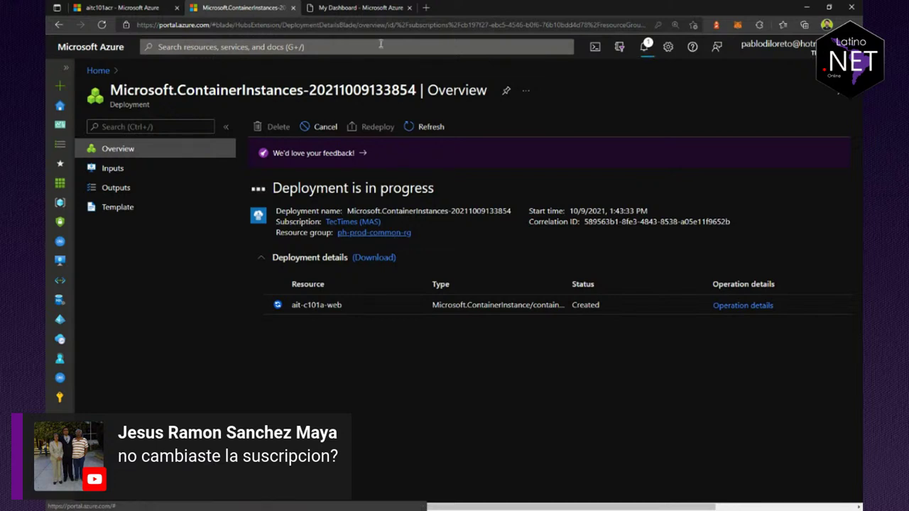
Step: Review the registry access keys and deployment operation details, then go to the new ait-c101a-web instance
click(121, 8)
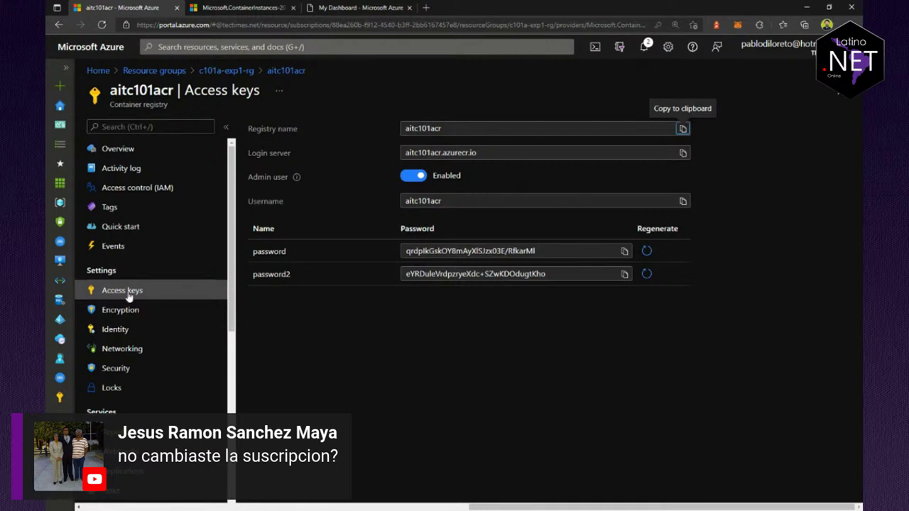
click(229, 6)
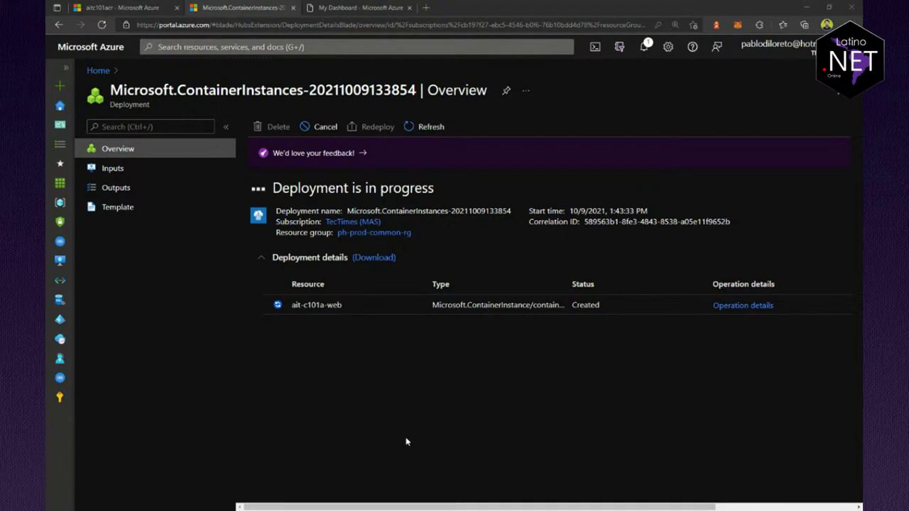
click(732, 307)
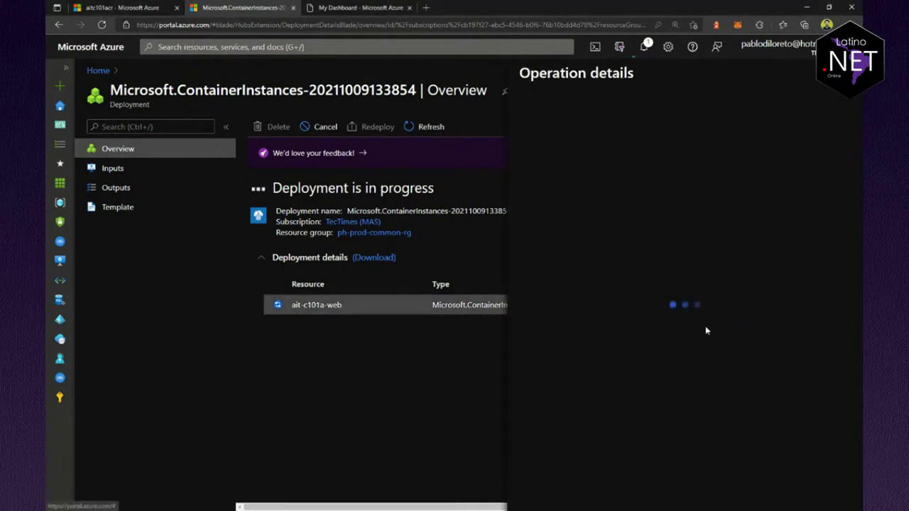
click(834, 131)
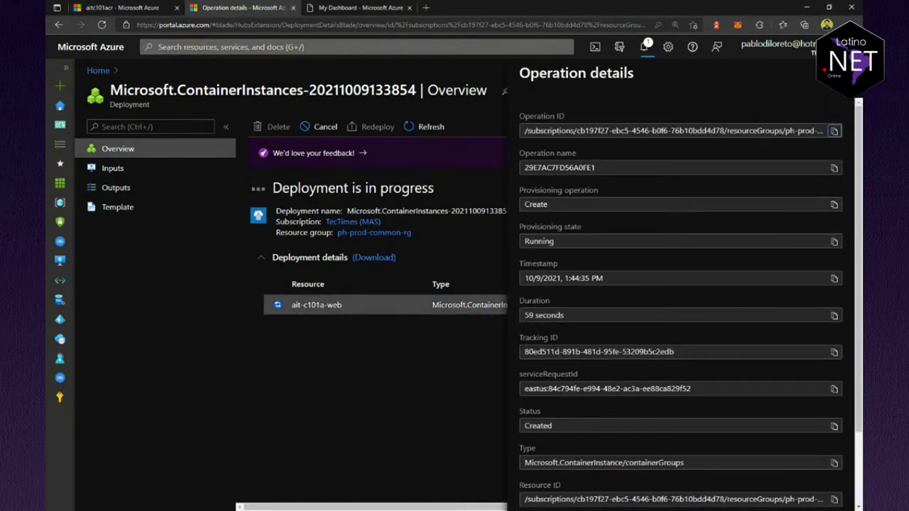
key(Escape)
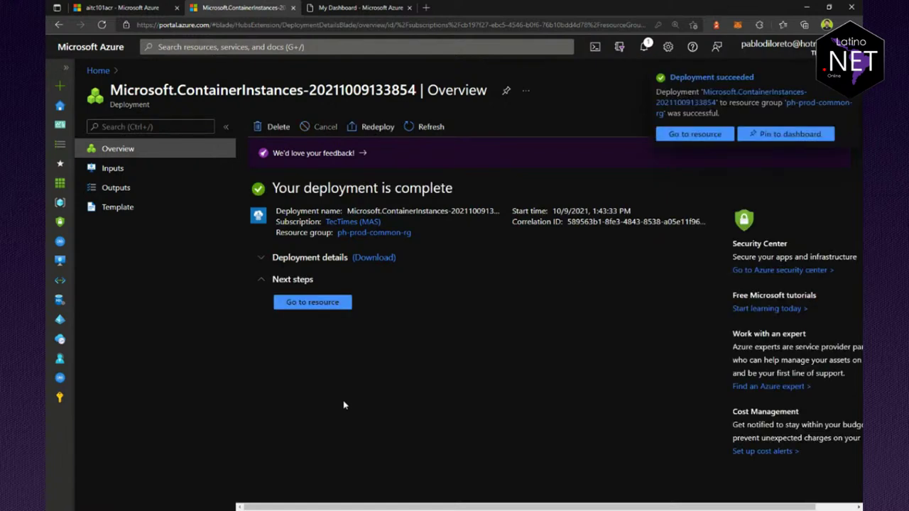
click(685, 135)
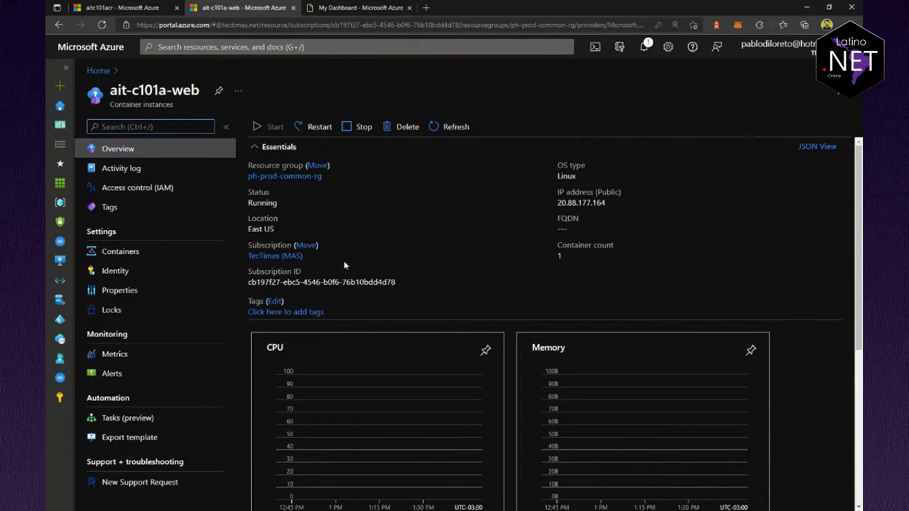
Step: Confirm the container runs aitc101acr.azurecr.io/c101a:v1, copy the public IP, and start a new tab
click(140, 252)
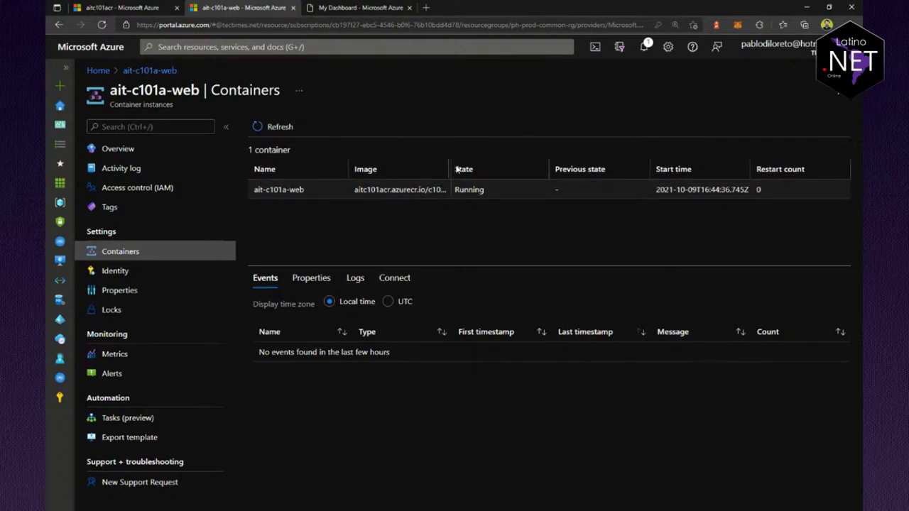
drag(457, 169, 478, 170)
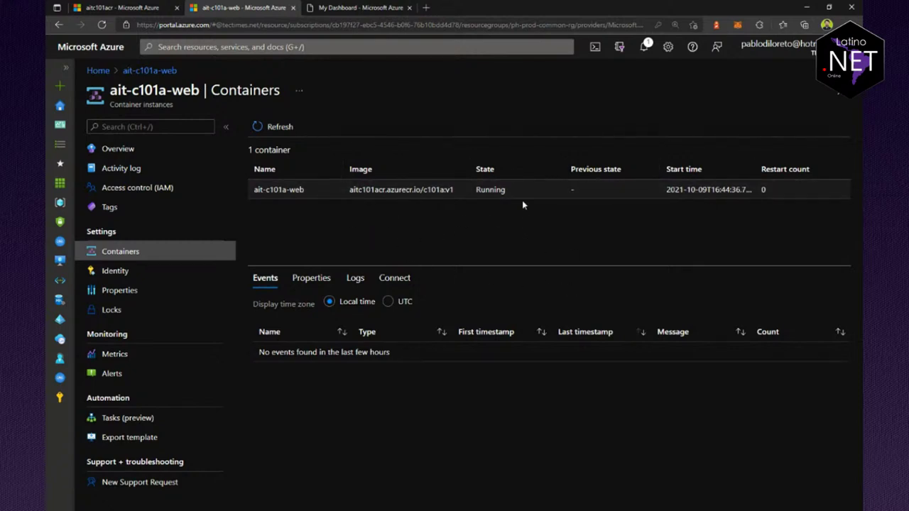
click(140, 152)
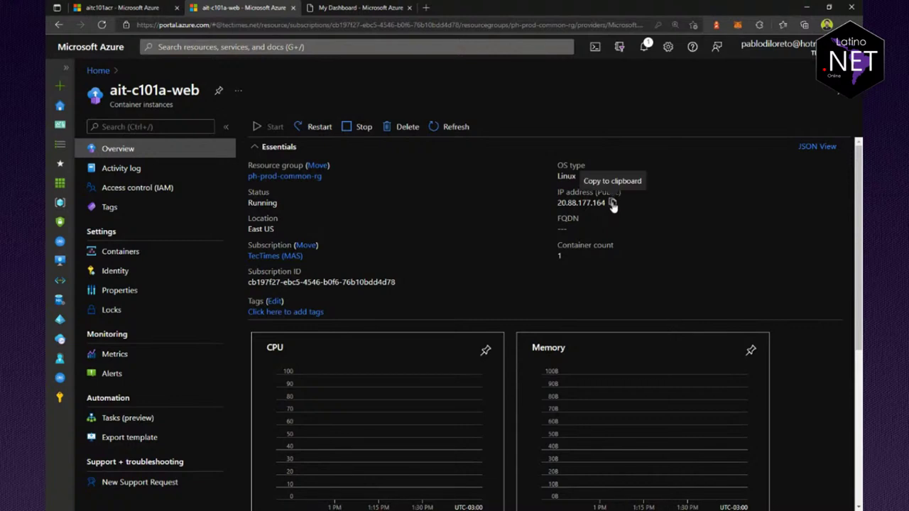
click(612, 203)
key(alt+Tab)
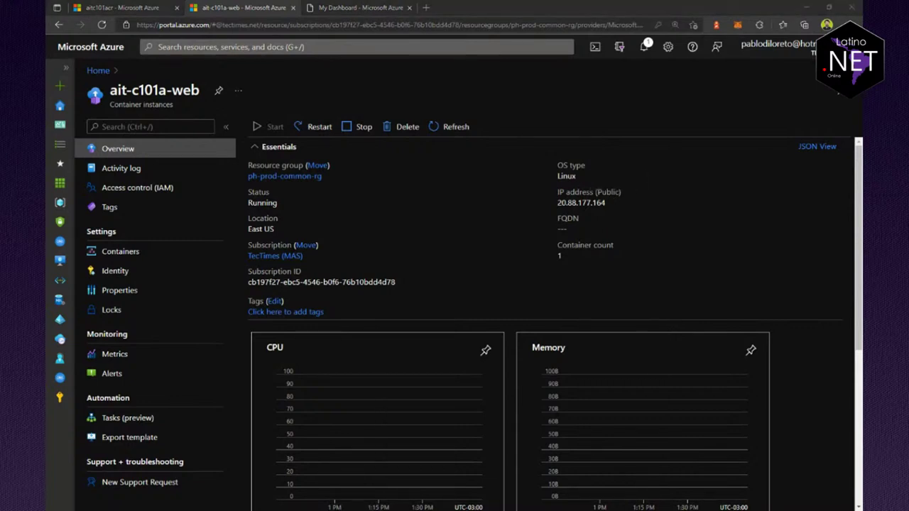
key(ctrl+t)
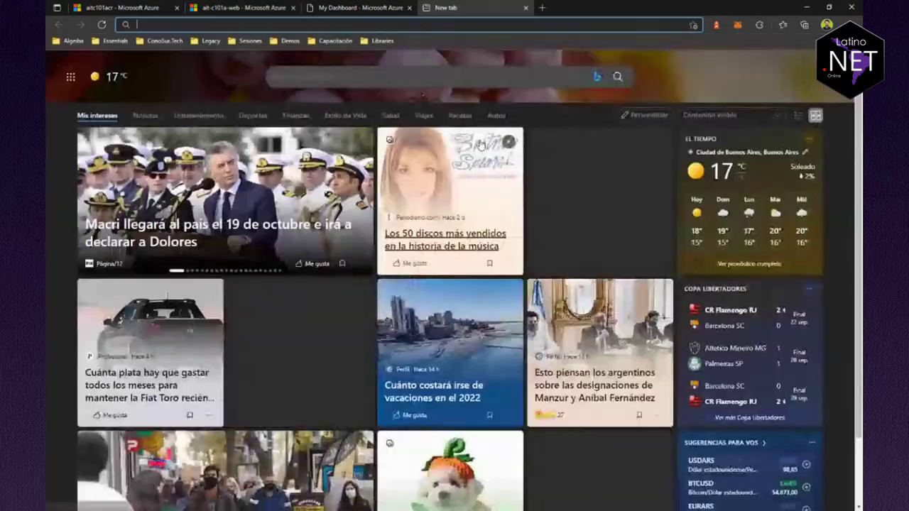
Step: Load the app at 20.88.177.164 and view its environment Variables page
key(ctrl+v)
key(Return)
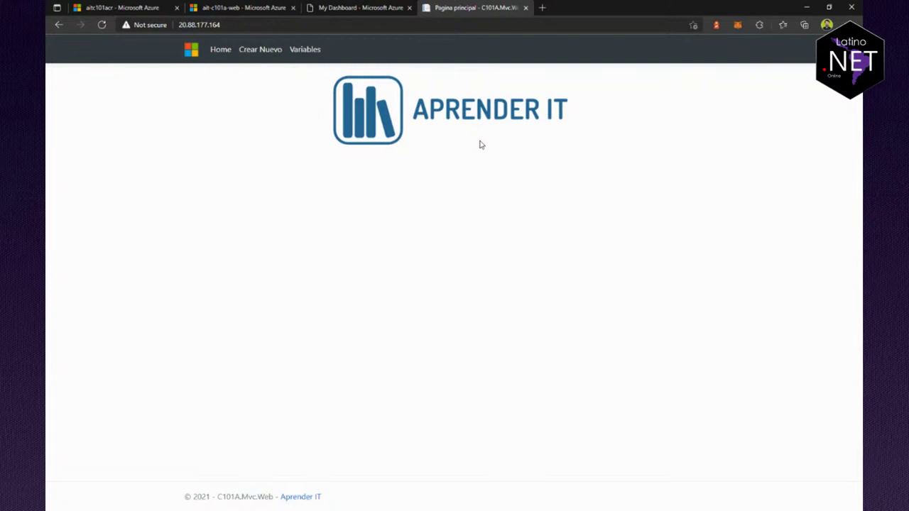
click(317, 50)
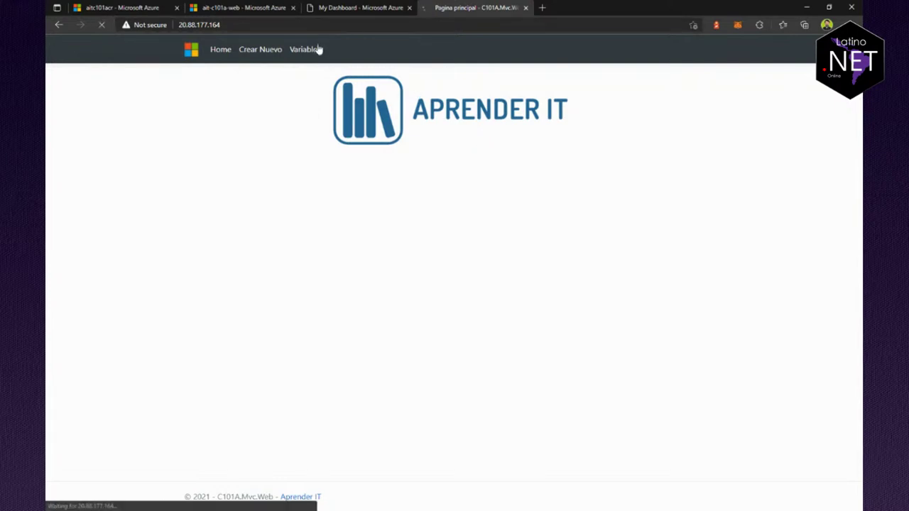
scroll(568, 327, down, 1)
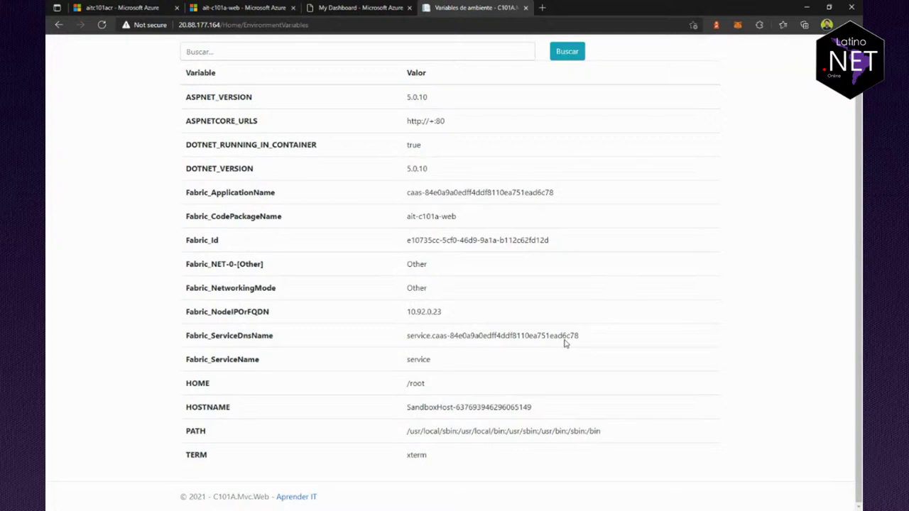
drag(192, 380, 382, 391)
click(436, 385)
scroll(339, 422, up, 1)
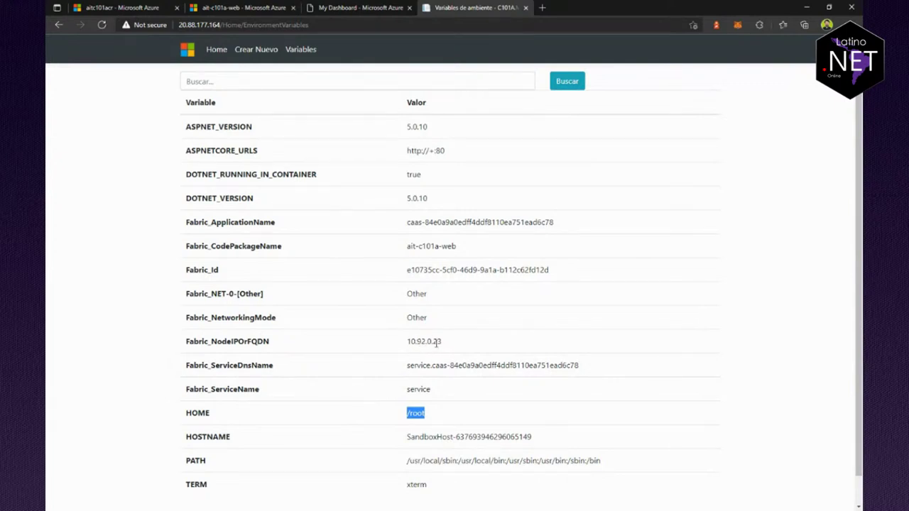
drag(436, 215, 424, 206)
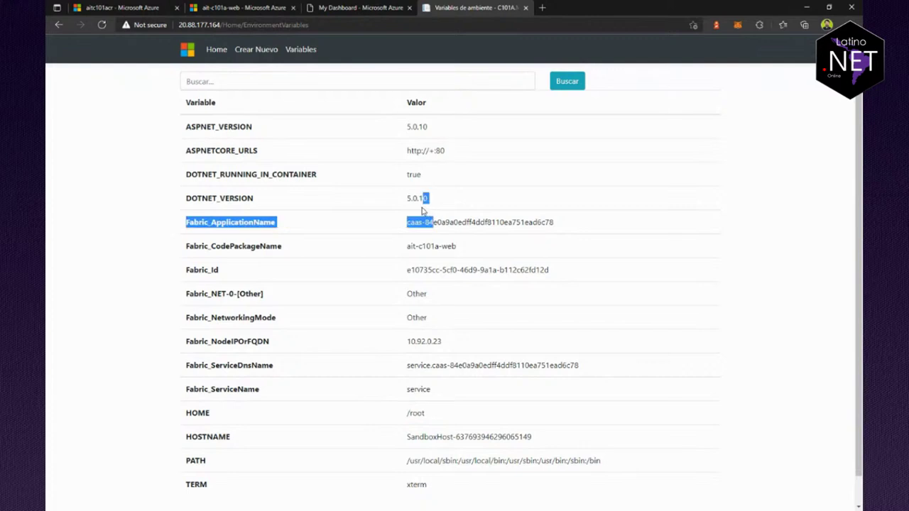
click(420, 202)
double_click(417, 199)
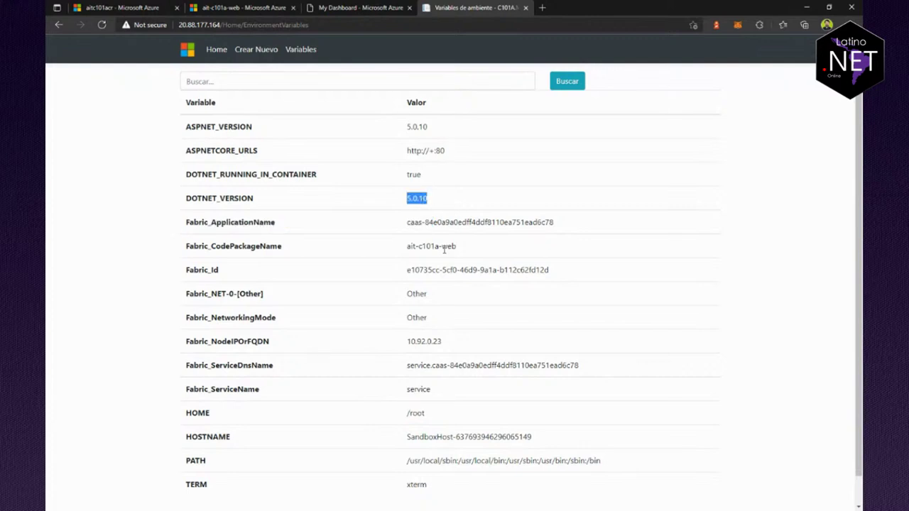
click(432, 159)
double_click(432, 150)
Step: Highlight the full PATH and HOSTNAME values, then return to the Aprender IT home page
scroll(456, 313, down, 1)
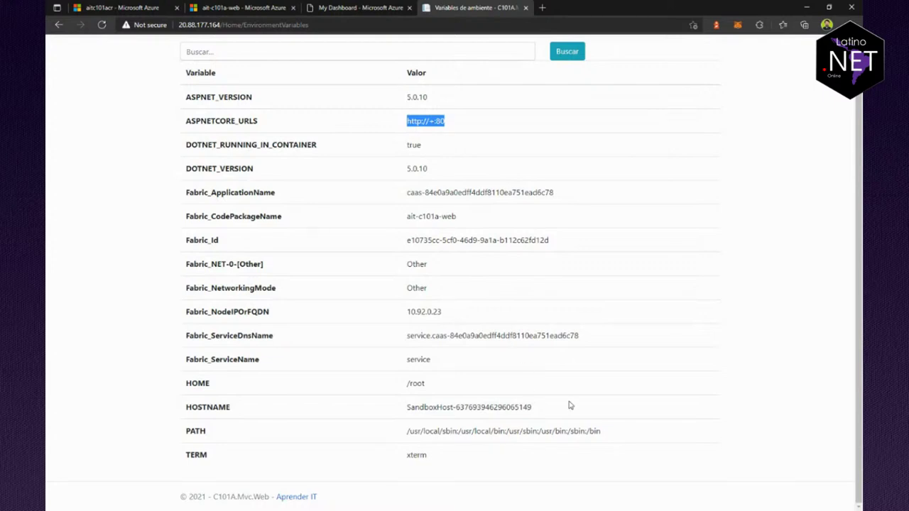
triple_click(456, 430)
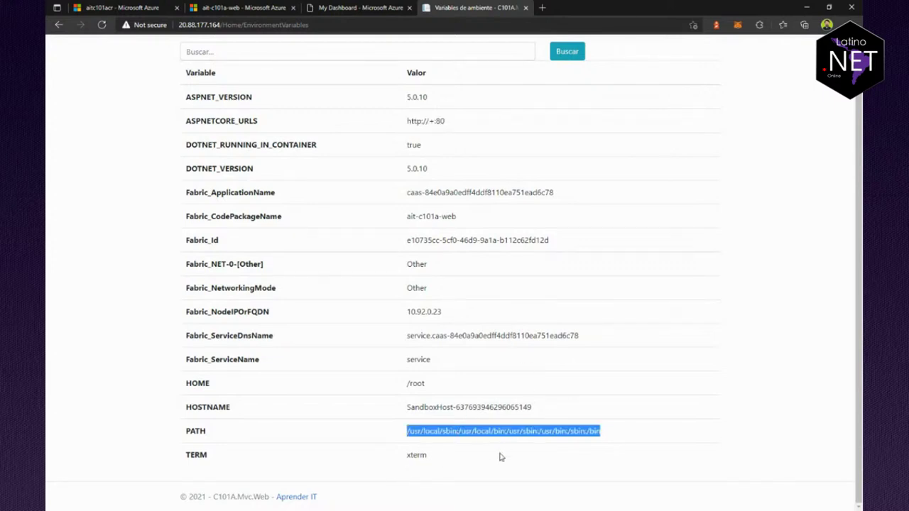
double_click(430, 409)
triple_click(430, 410)
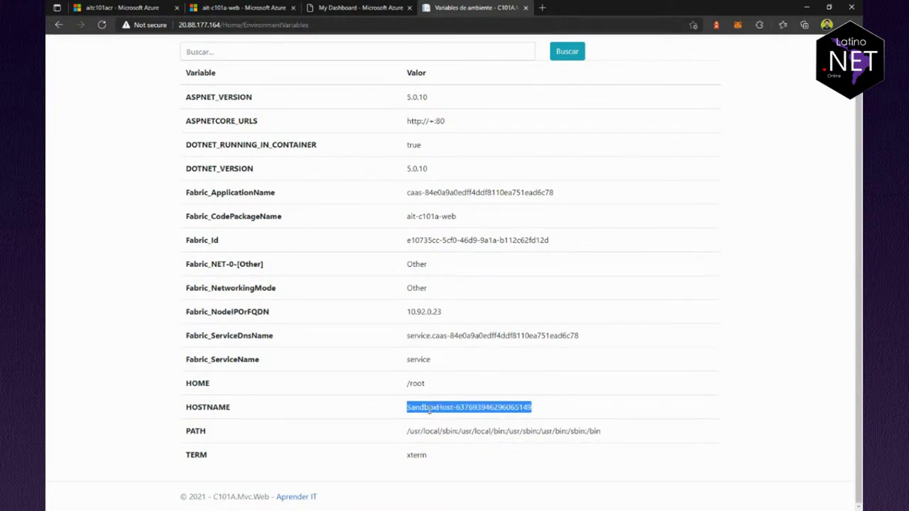
scroll(436, 418, up, 1)
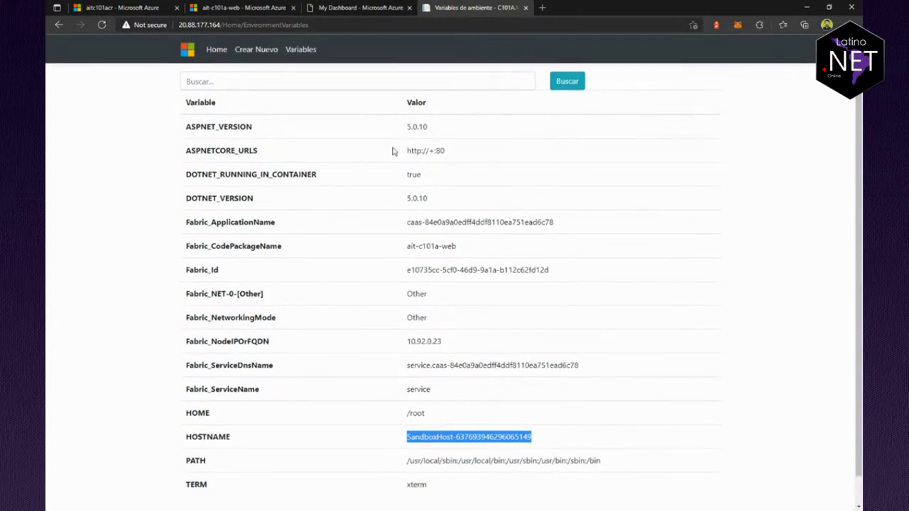
click(222, 51)
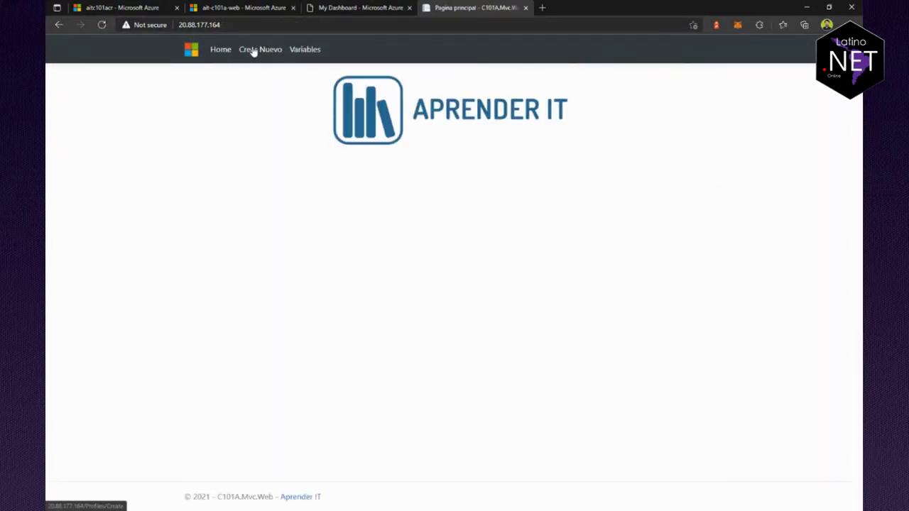
click(260, 52)
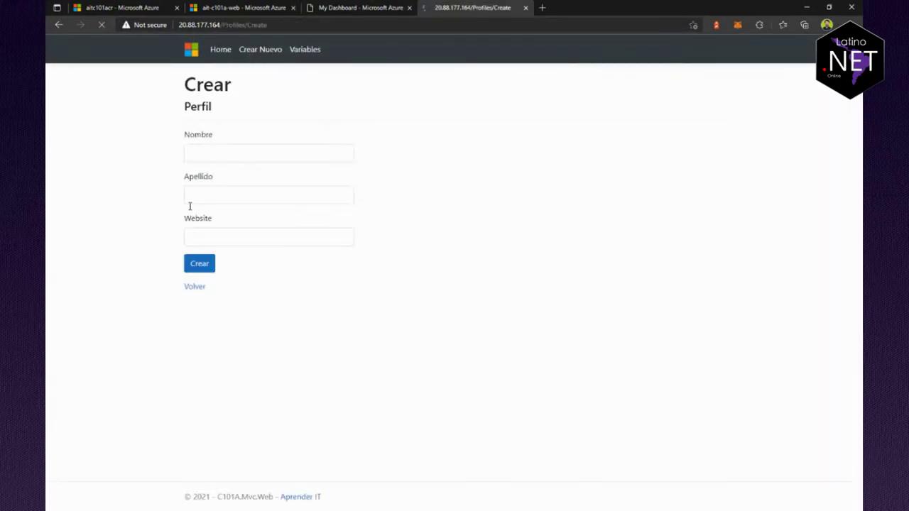
click(210, 154)
text(Pablo)
key(Tab)
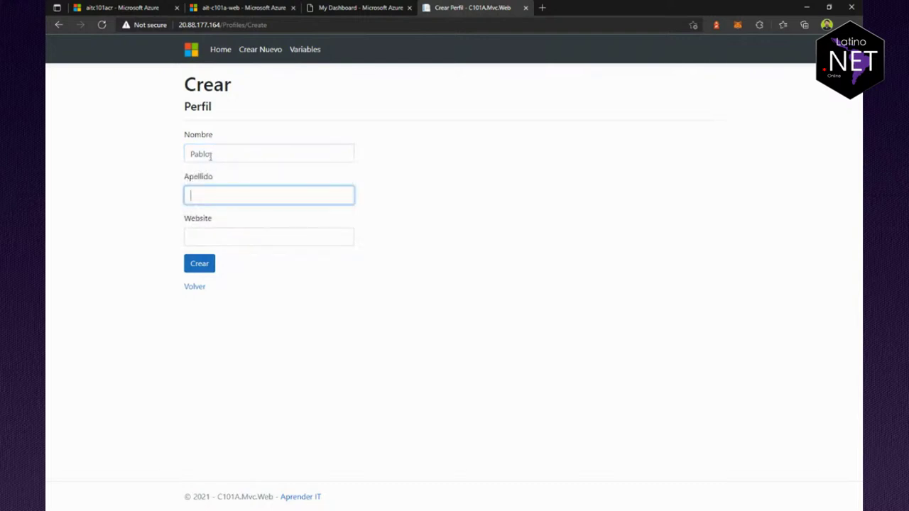
text(Di Loreto)
key(Tab)
text(https)
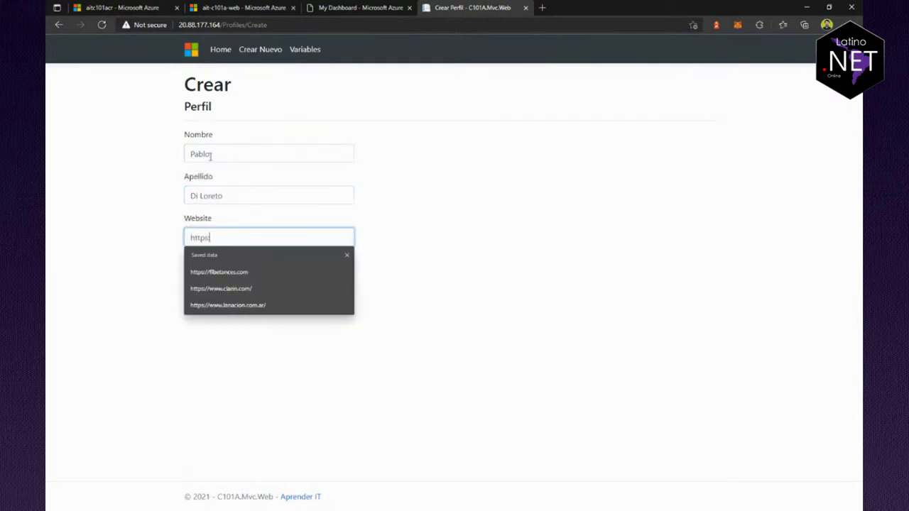
text(://latinonet.)
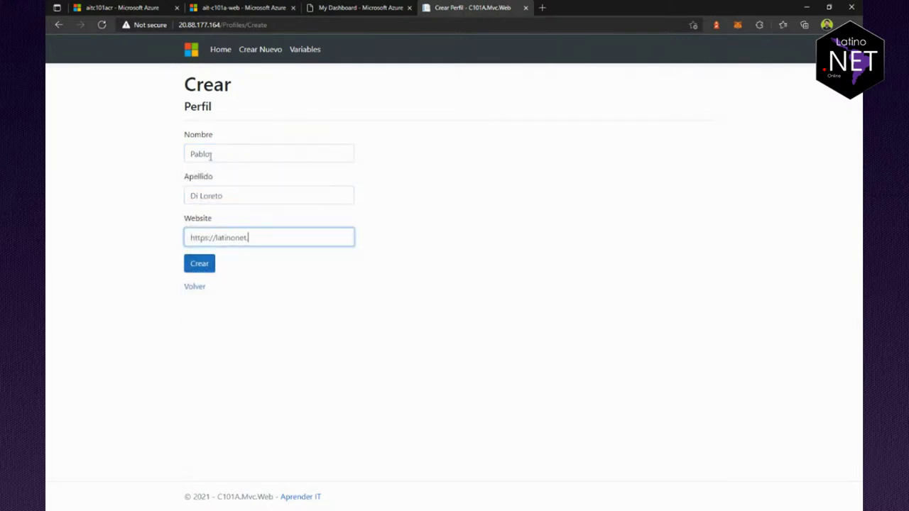
text(online/)
click(198, 269)
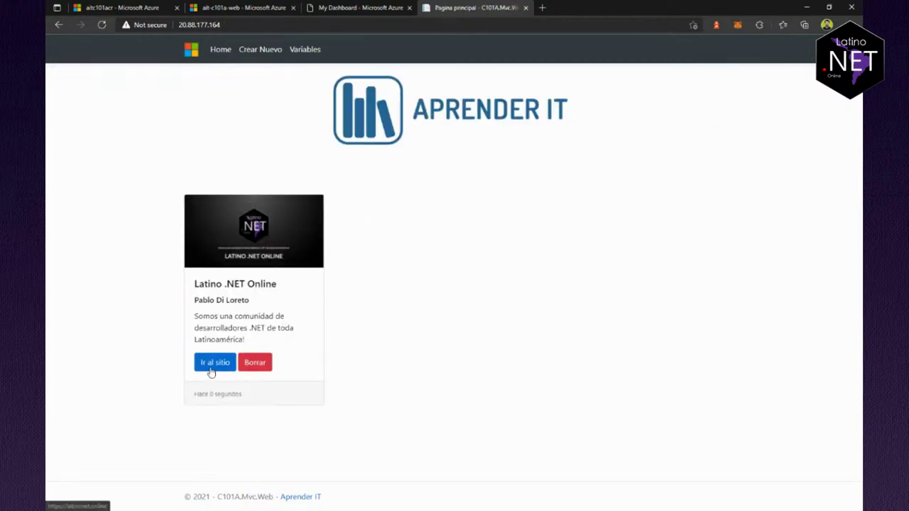
Step: Visit the Latino .NET Online card's website, close it, and return to the Azure dashboard tab
click(211, 373)
key(ctrl+w)
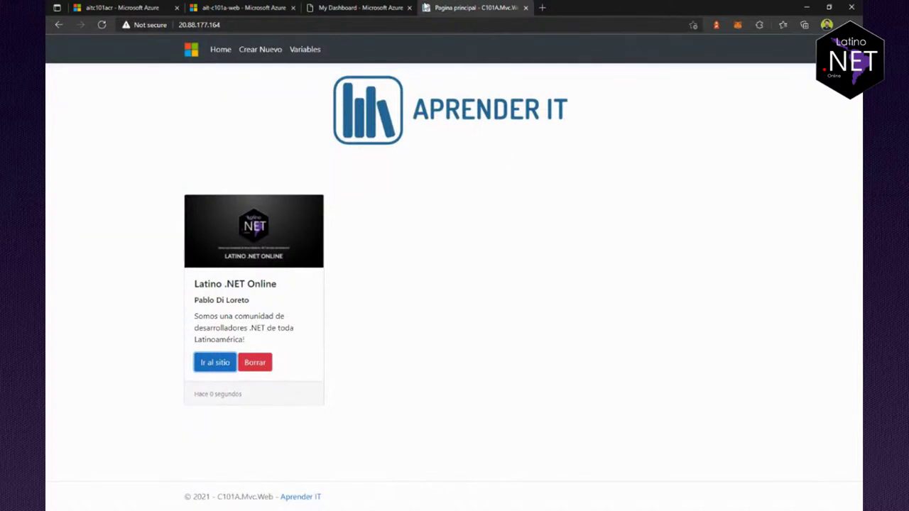
click(359, 8)
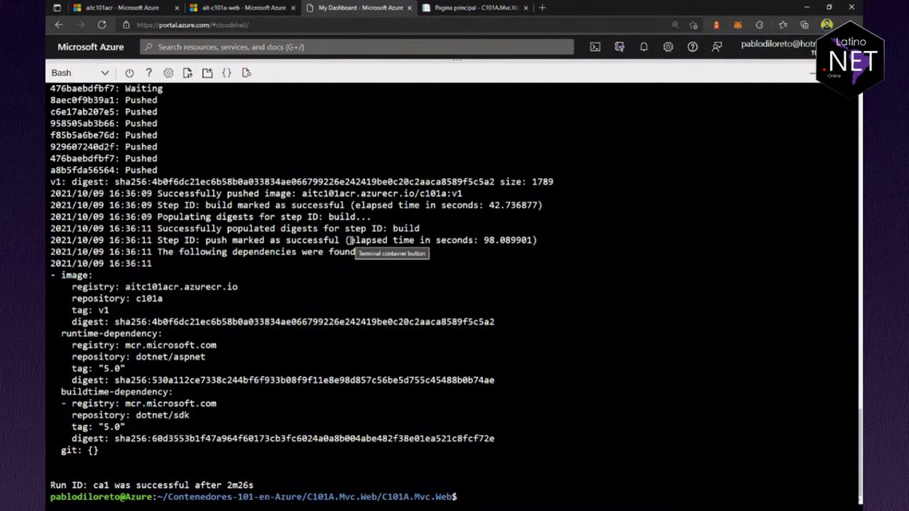
Step: Filter resource groups to only Visual Studio Enterprise – MPN and open c101a-exp1-rg
click(245, 7)
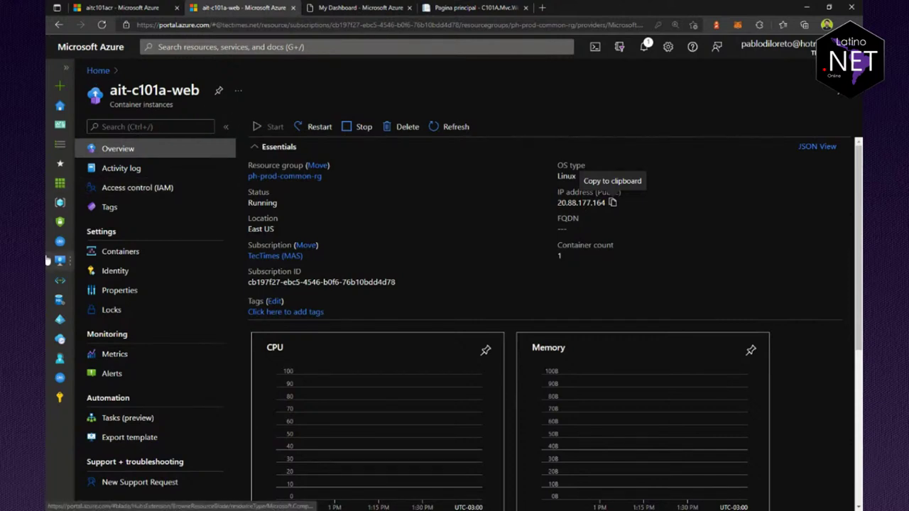
click(59, 208)
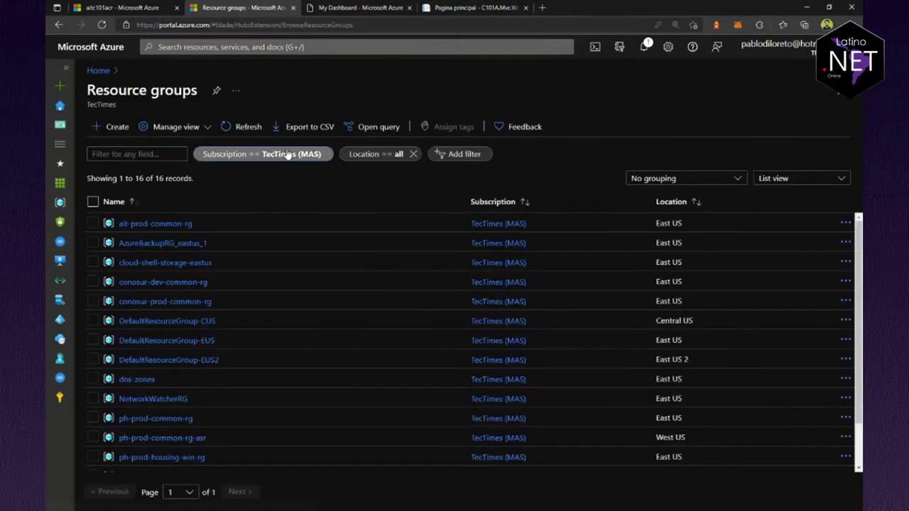
click(259, 154)
click(221, 249)
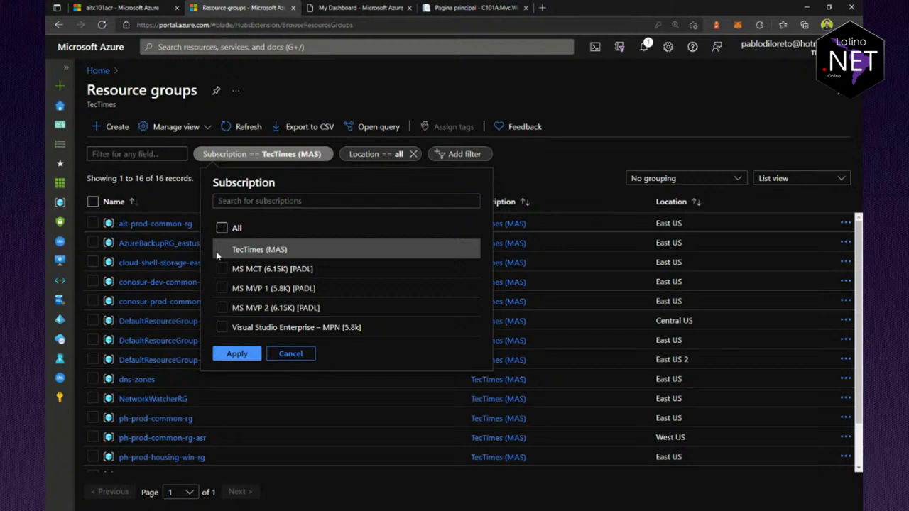
click(222, 328)
click(234, 354)
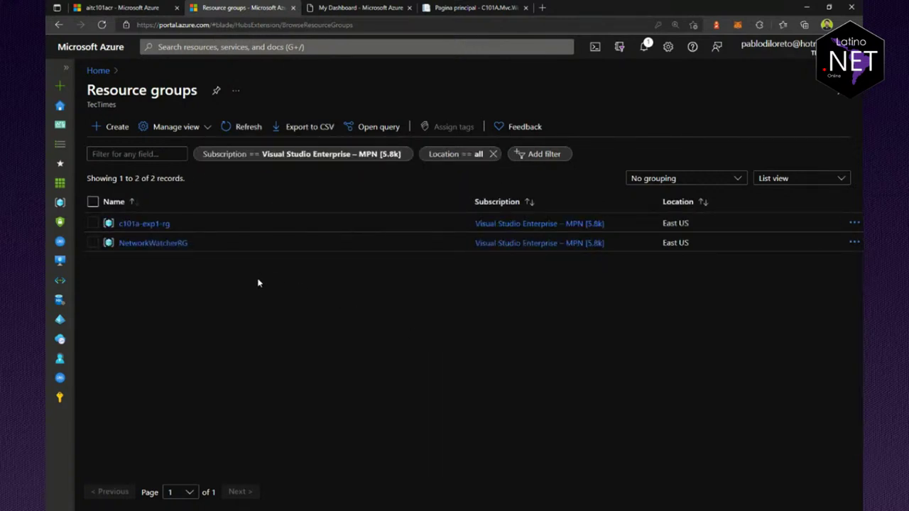
click(144, 224)
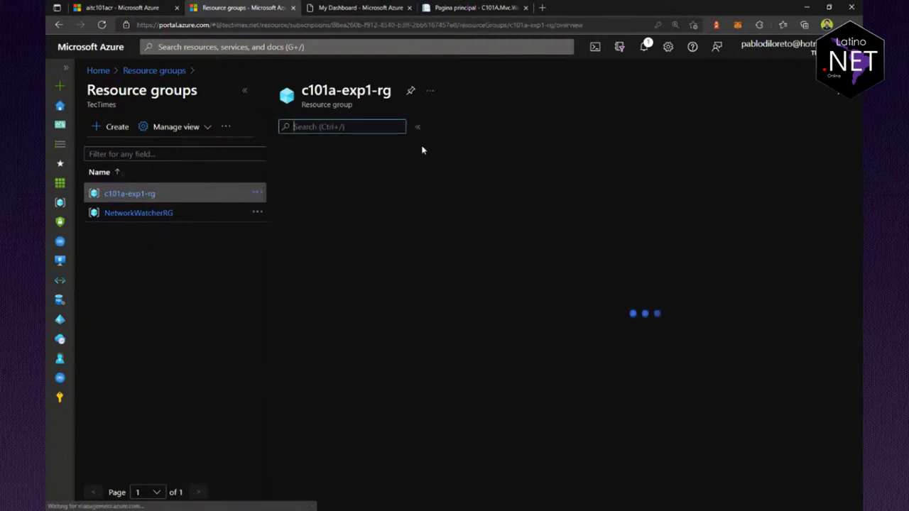
Step: From c101a-exp1-rg's + Create catalogue, search the marketplace for 'web app' instead of 'app service'
click(468, 128)
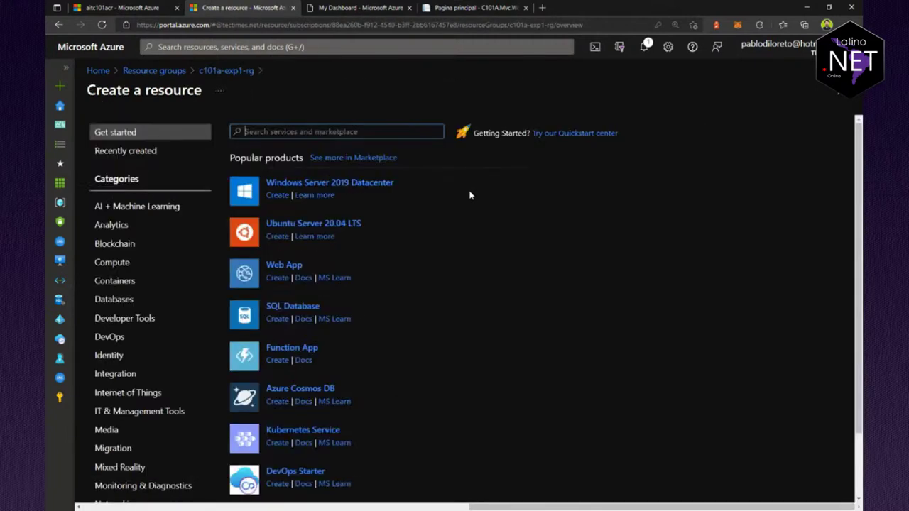
text(app service)
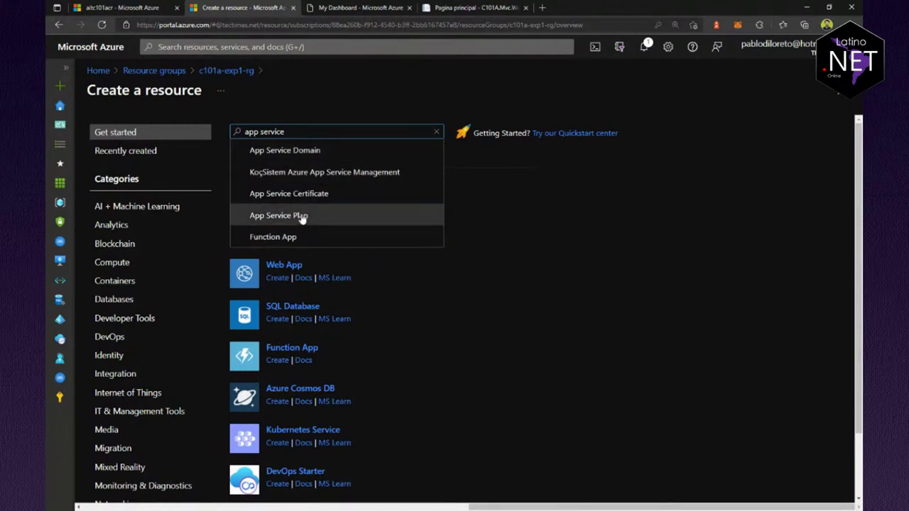
drag(312, 128, 204, 144)
text(web app)
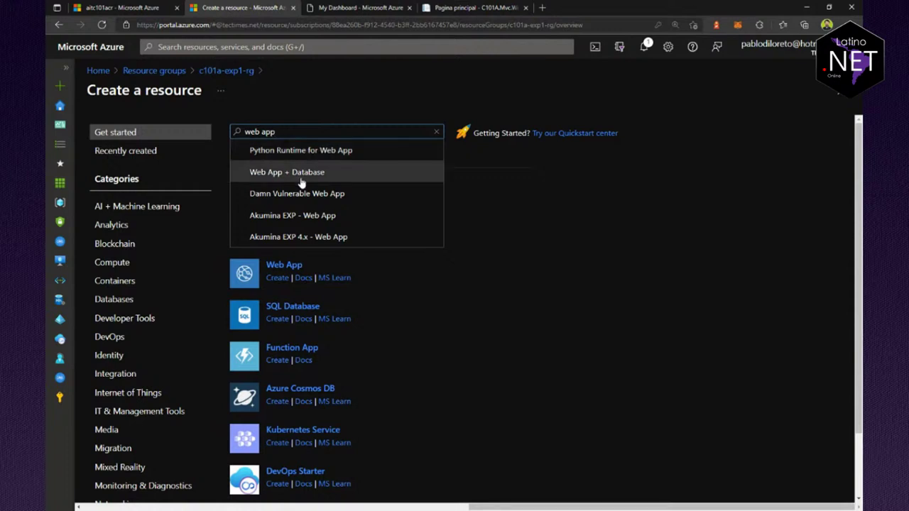
click(510, 348)
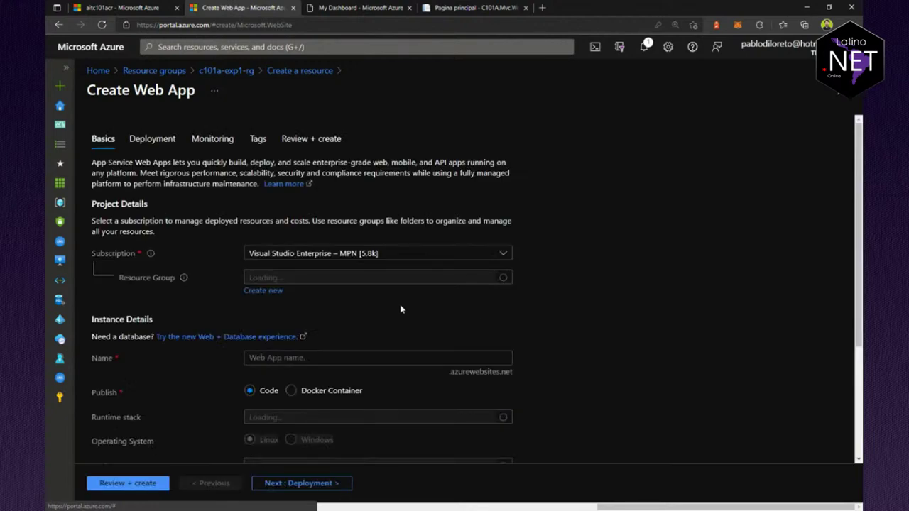
Step: Name the web app ait-c101a-web and set it to publish as a Docker container
scroll(279, 324, down, 2)
click(333, 200)
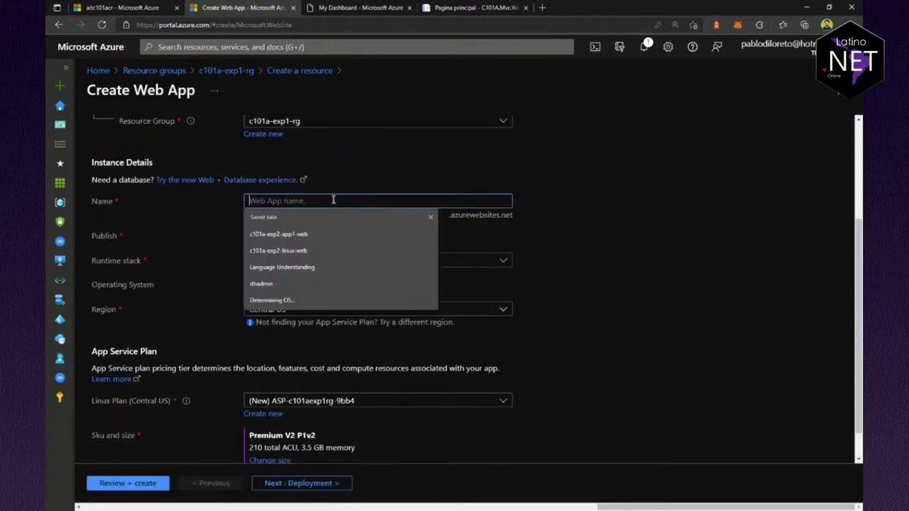
text(ait-c)
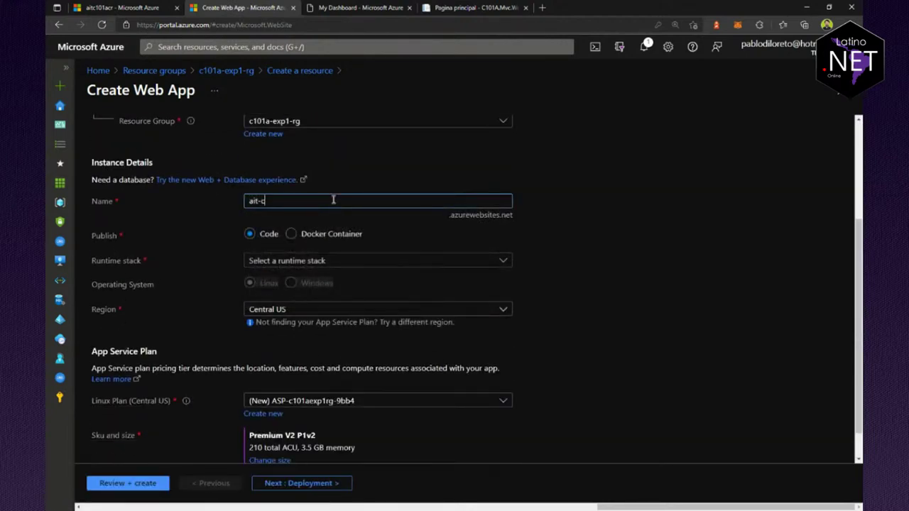
text(101a-web)
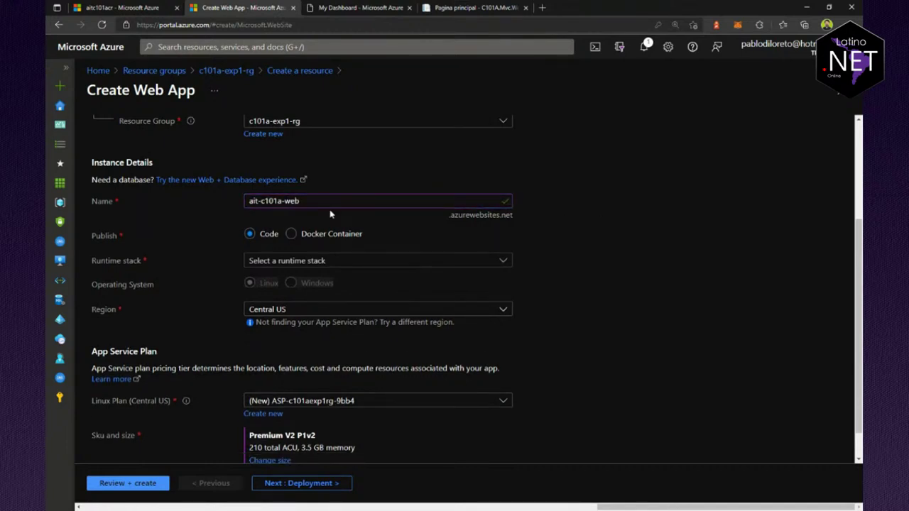
click(291, 236)
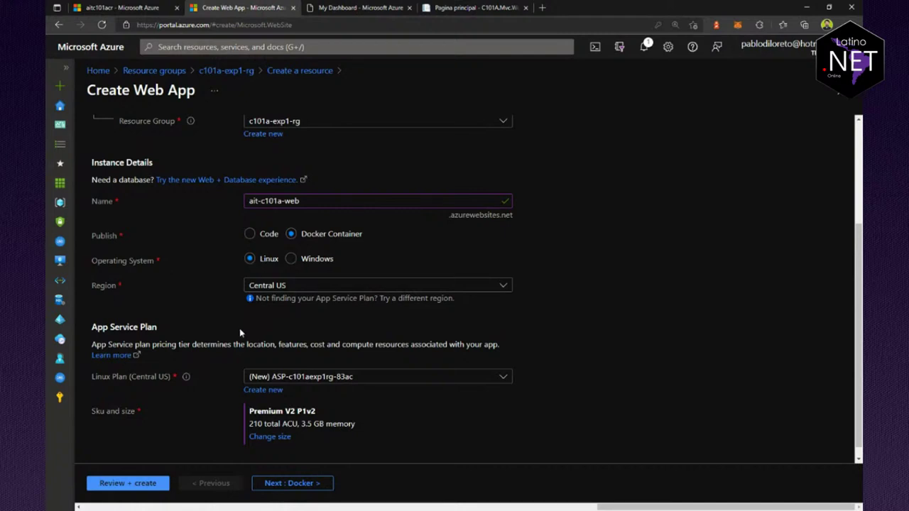
Step: Set the region to East US and keep the new Linux plan ASP-c101aexp1rg-884e
click(278, 288)
text(east)
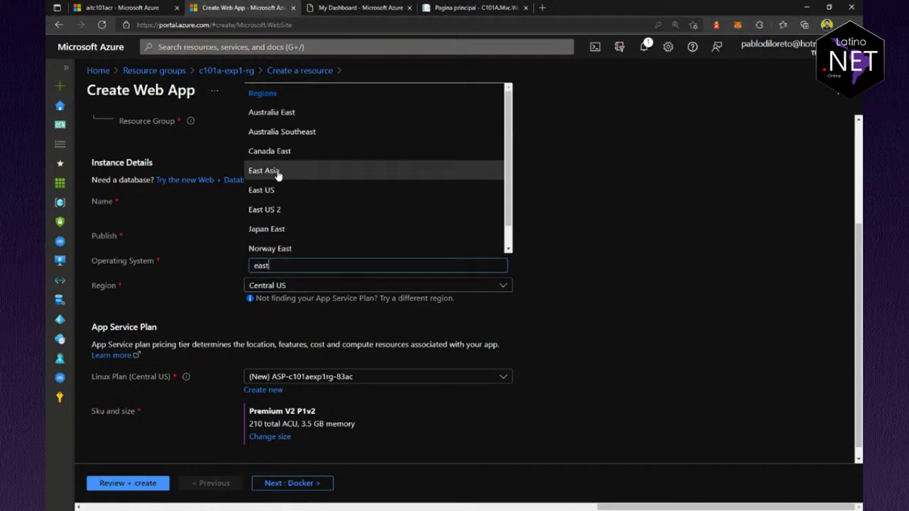
click(290, 191)
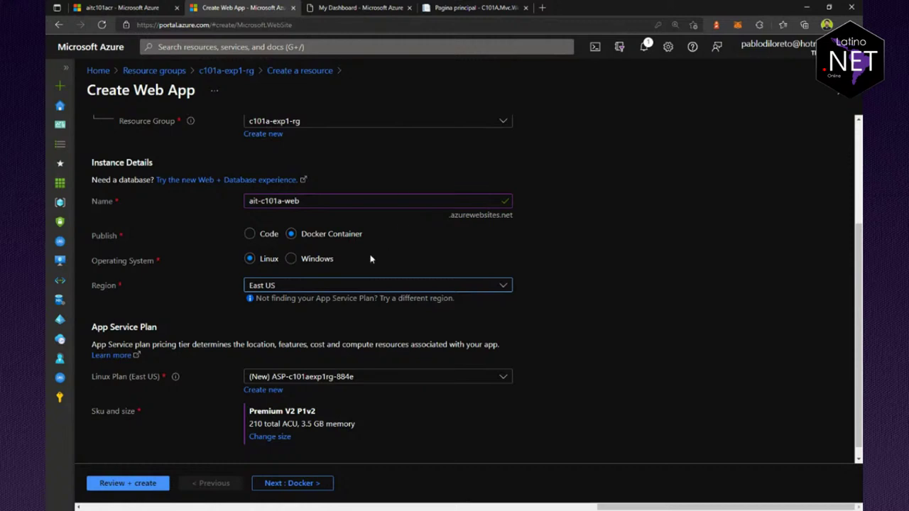
scroll(352, 281, down, 1)
click(289, 366)
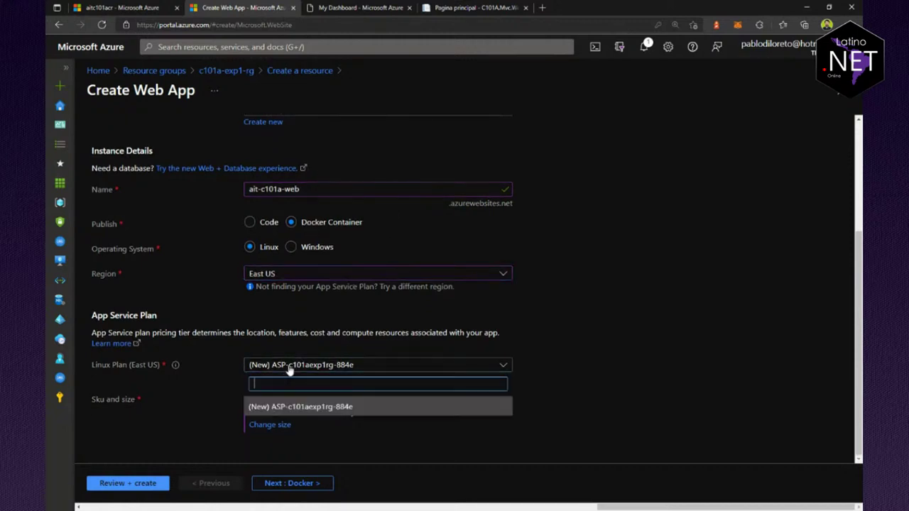
click(289, 370)
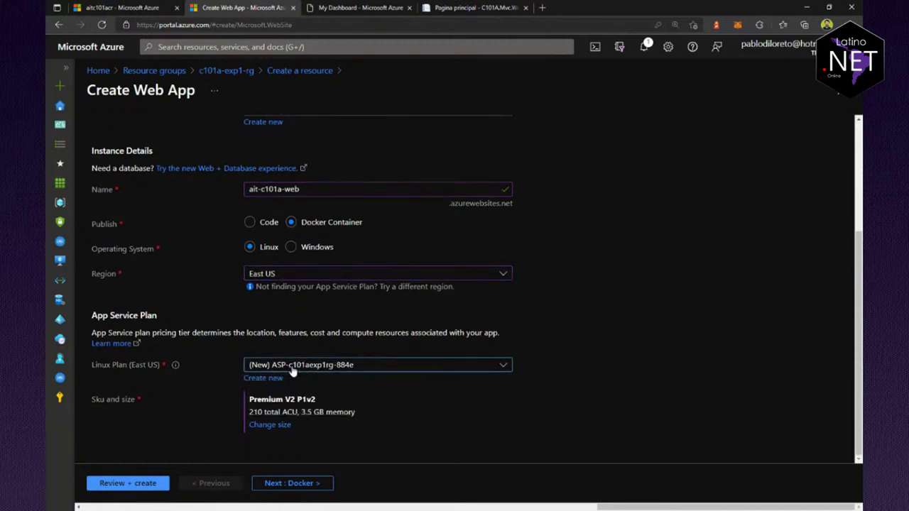
click(264, 426)
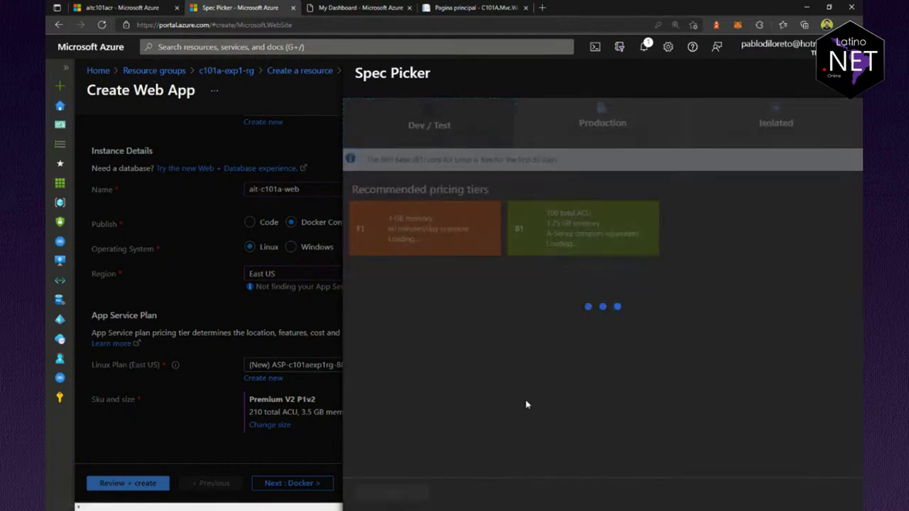
Step: Choose the Dev/Test Basic B1 tier with 1.75 GB memory and apply it
click(428, 125)
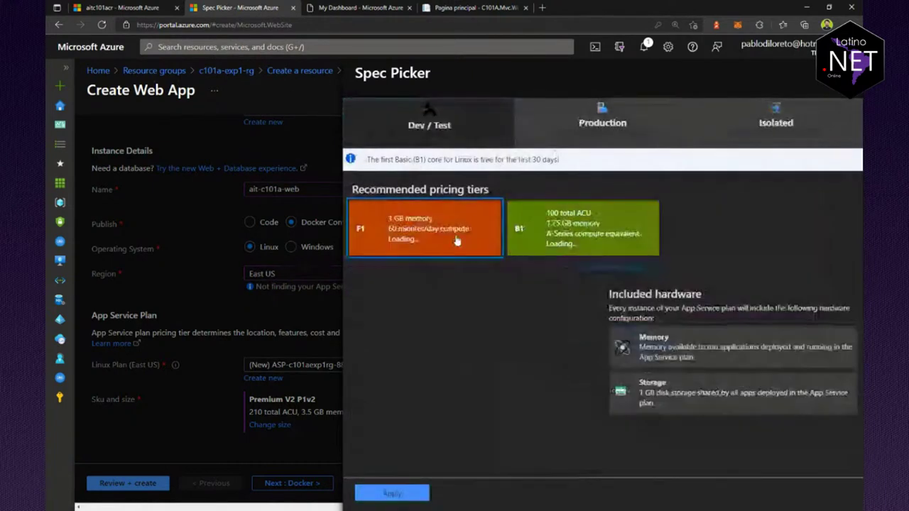
click(565, 226)
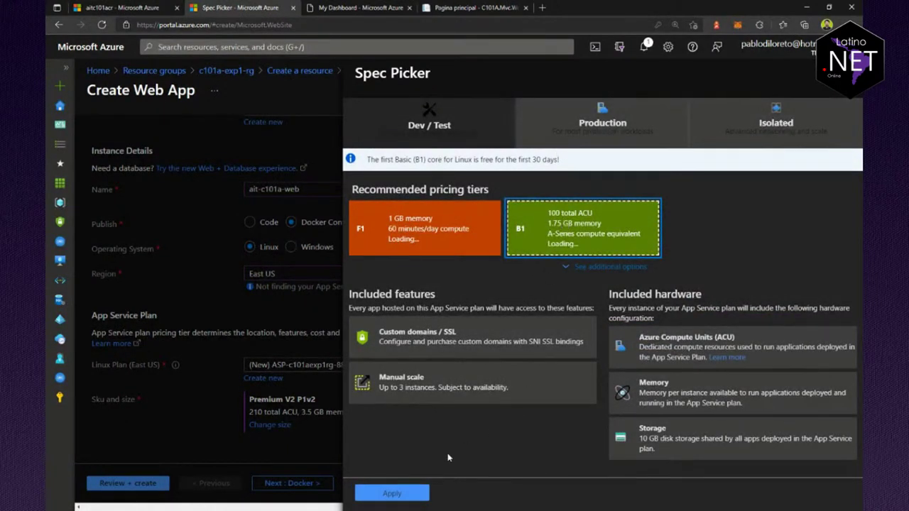
click(393, 494)
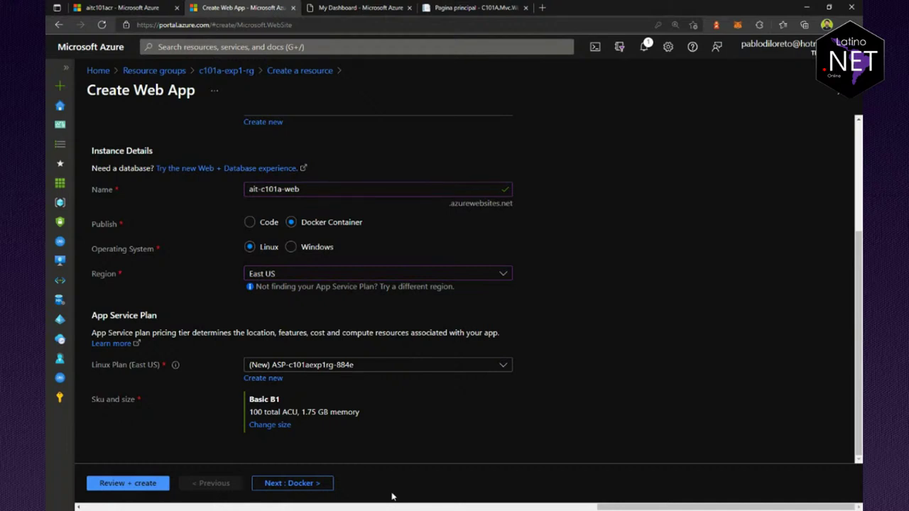
Step: On the Docker tab, keep Single Container and choose a private registry as the image source
click(319, 484)
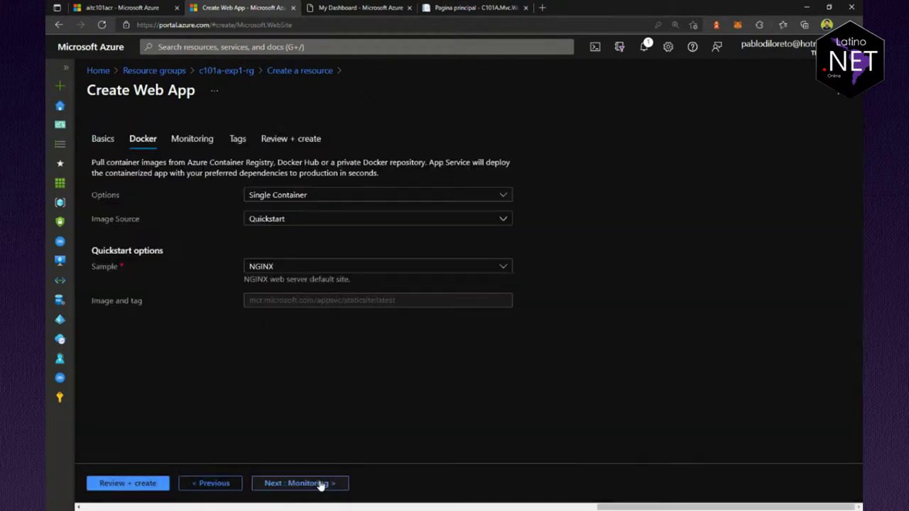
click(313, 201)
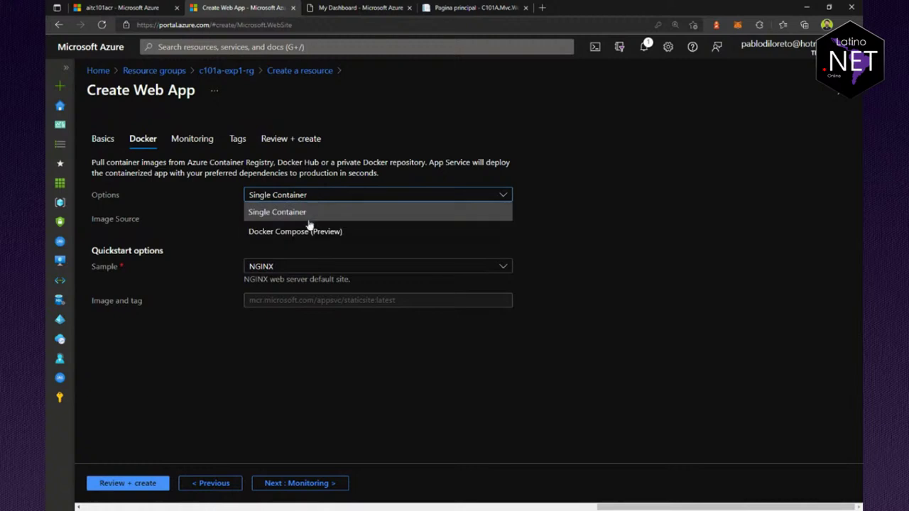
click(288, 212)
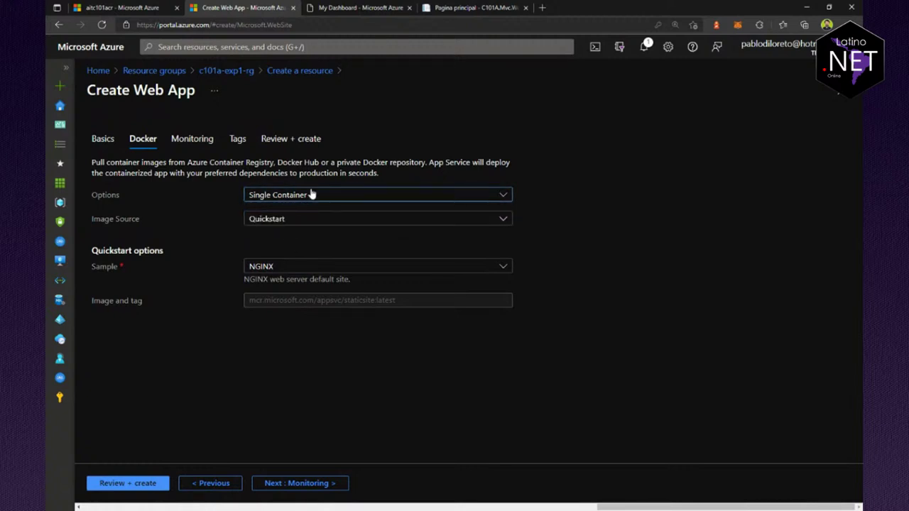
click(310, 195)
click(288, 211)
click(309, 222)
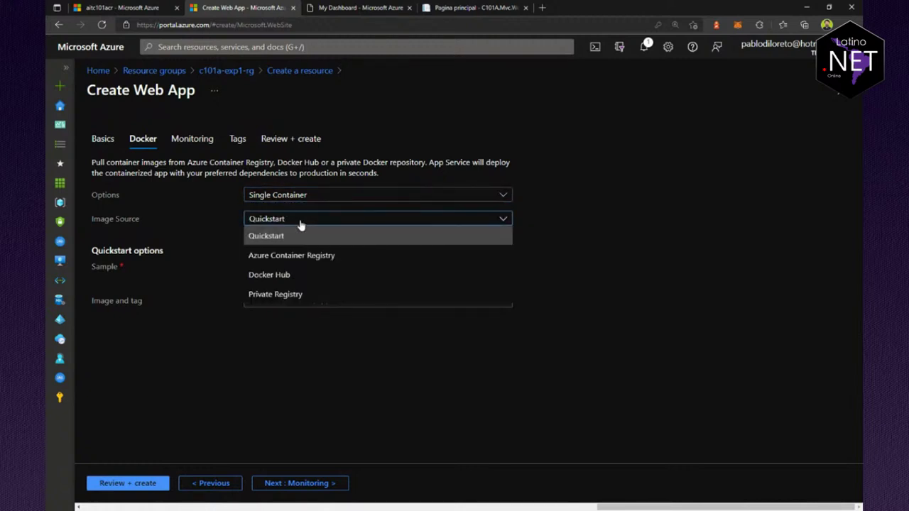
click(275, 294)
Step: Inspect the private registry's server URL, username and startup command fields
click(283, 264)
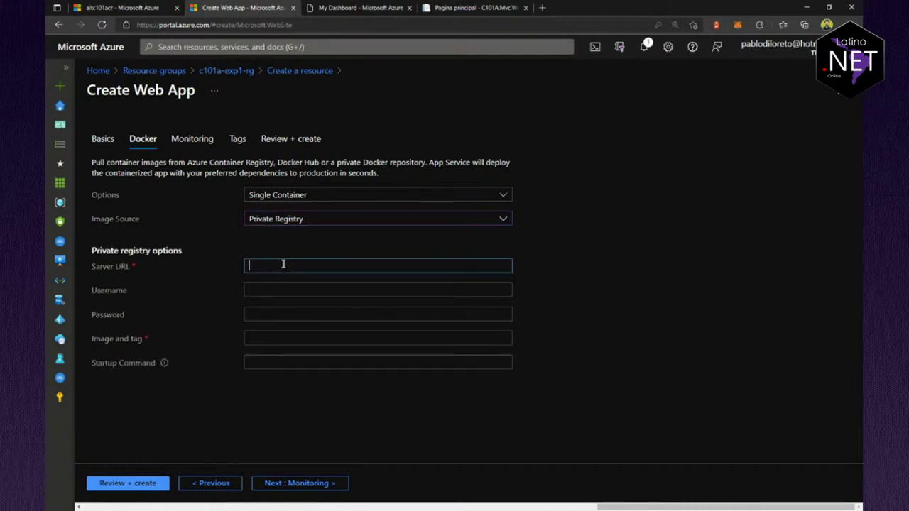
click(482, 292)
click(192, 292)
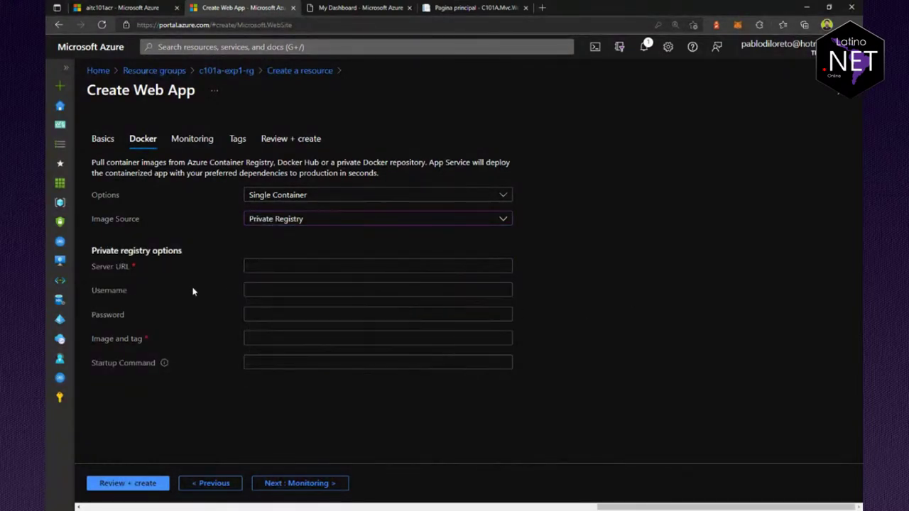
click(300, 288)
click(223, 324)
click(270, 362)
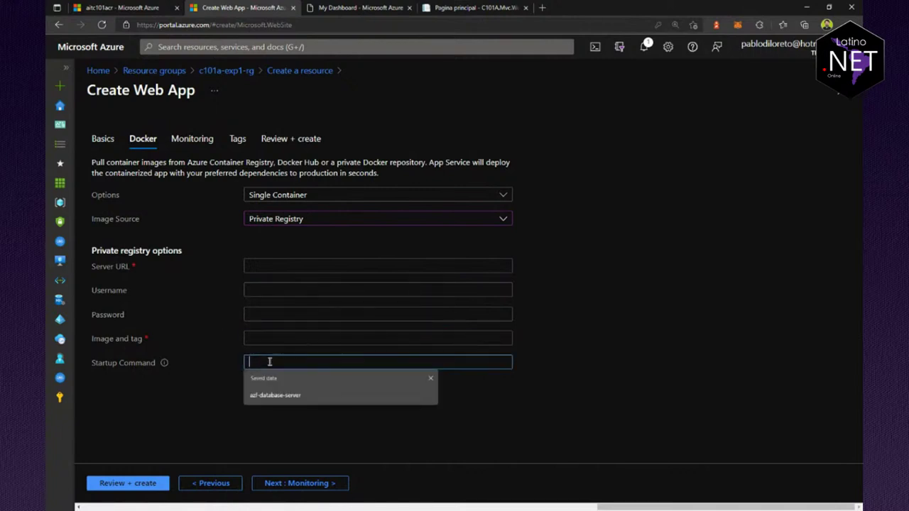
click(209, 344)
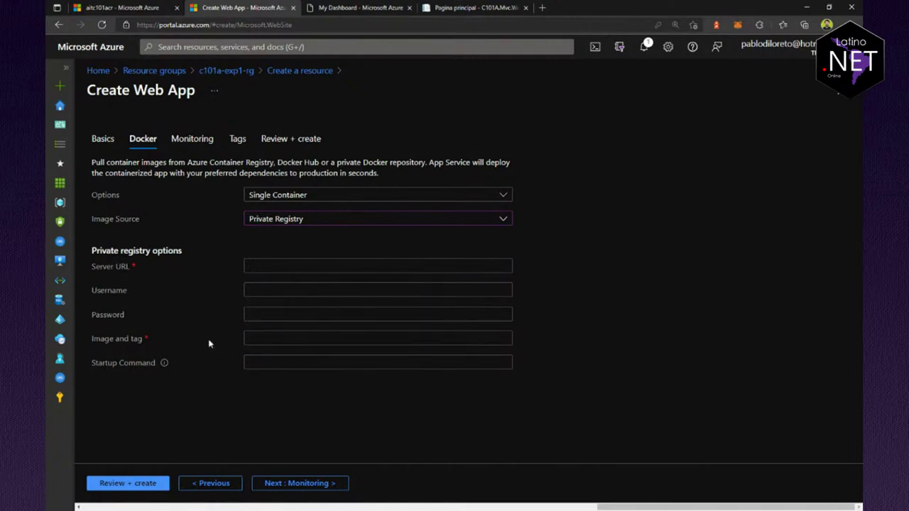
Step: Switch the image source to Azure Container Registry and find its registry list empty
click(314, 222)
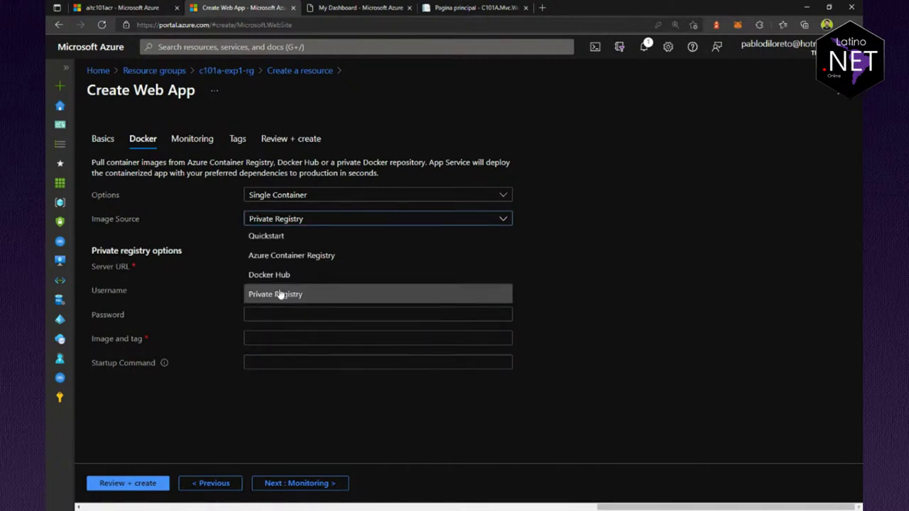
click(323, 256)
click(324, 269)
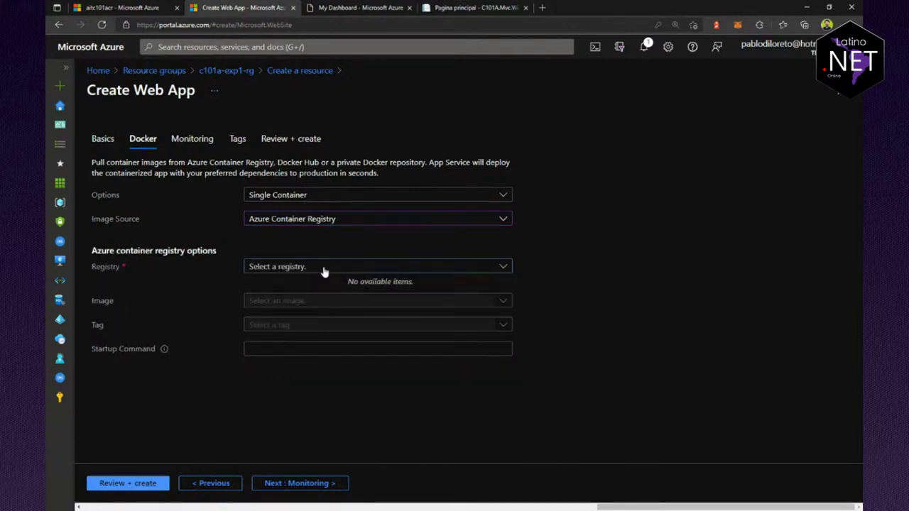
click(324, 269)
click(454, 266)
click(450, 269)
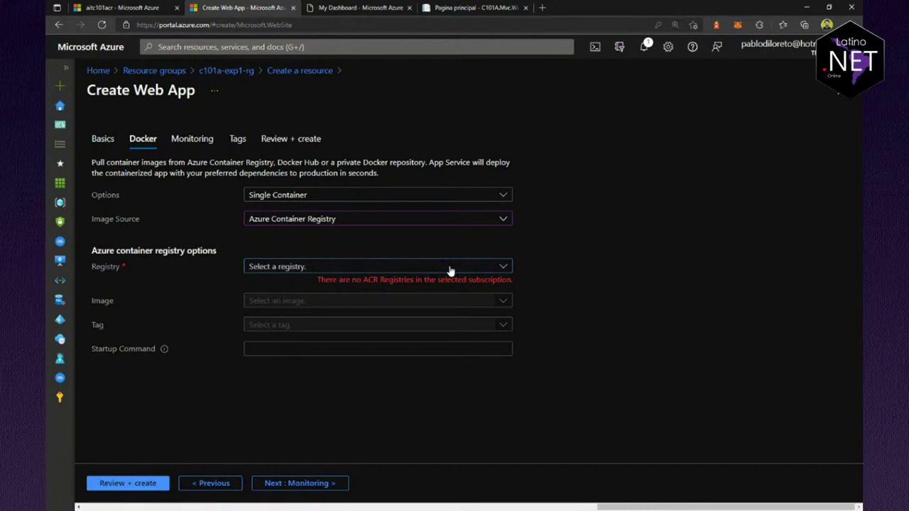
click(221, 483)
Step: Check in the other tab that resource group c101a-exp1-rg contains the aitc101acr registry
scroll(324, 370, down, 1)
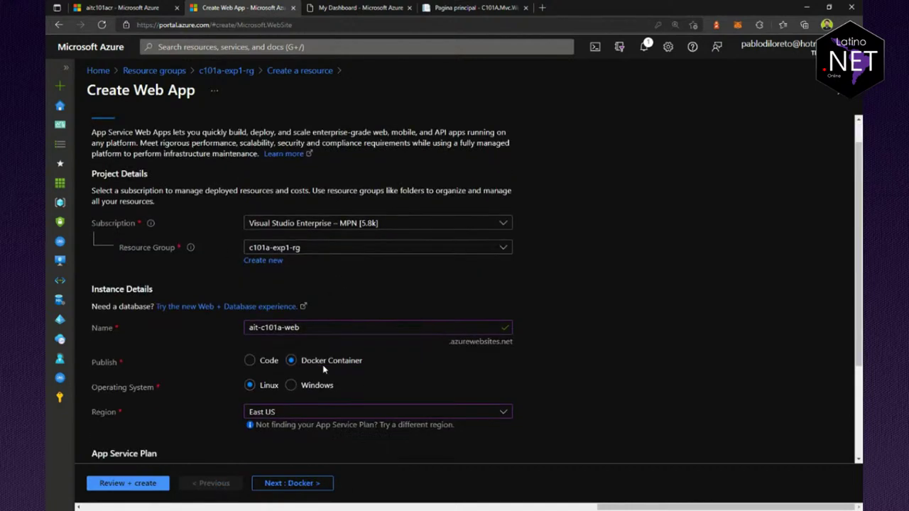
scroll(323, 369, down, 1)
scroll(323, 319, up, 1)
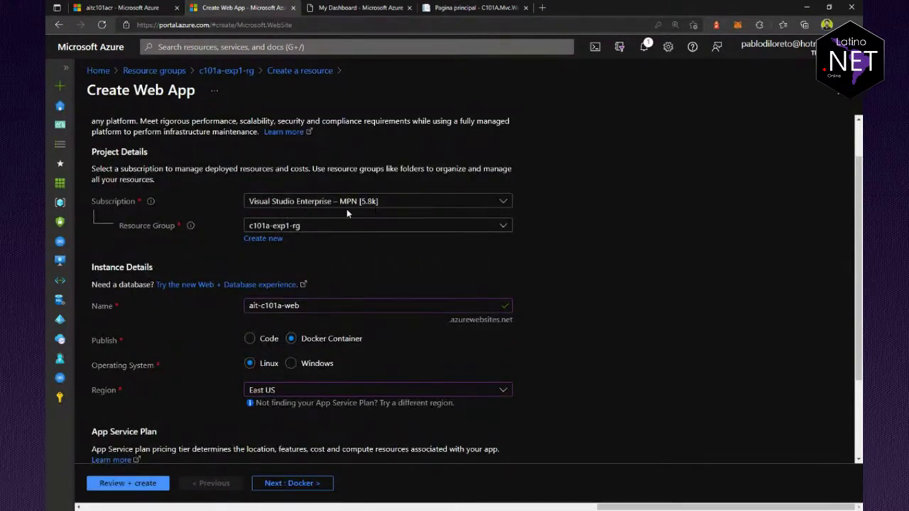
scroll(277, 244, down, 1)
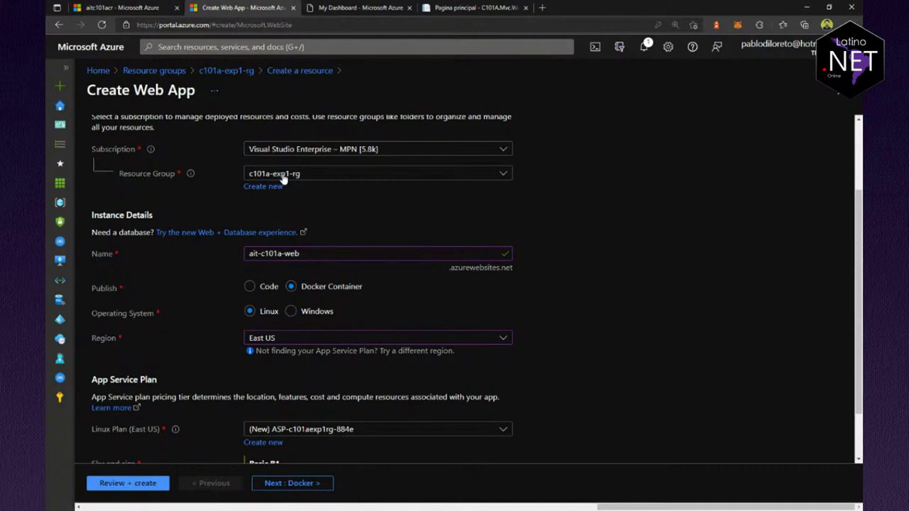
click(141, 7)
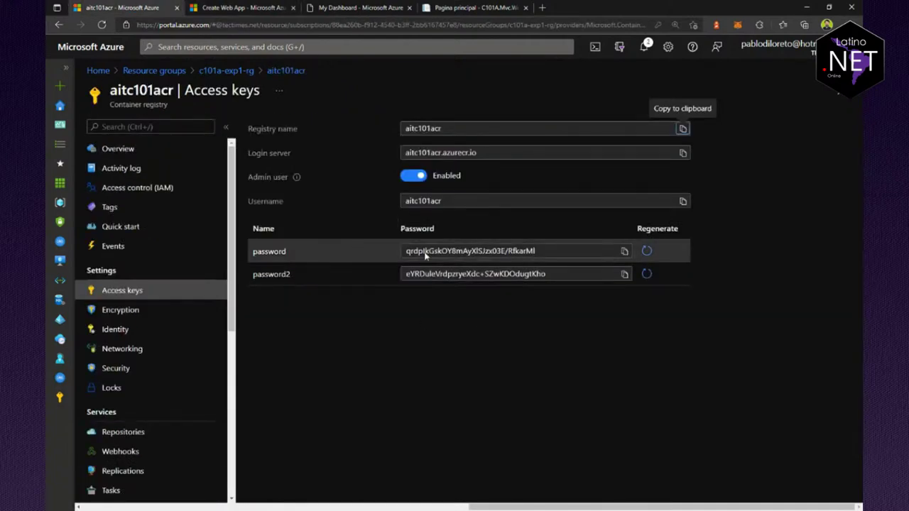
click(226, 71)
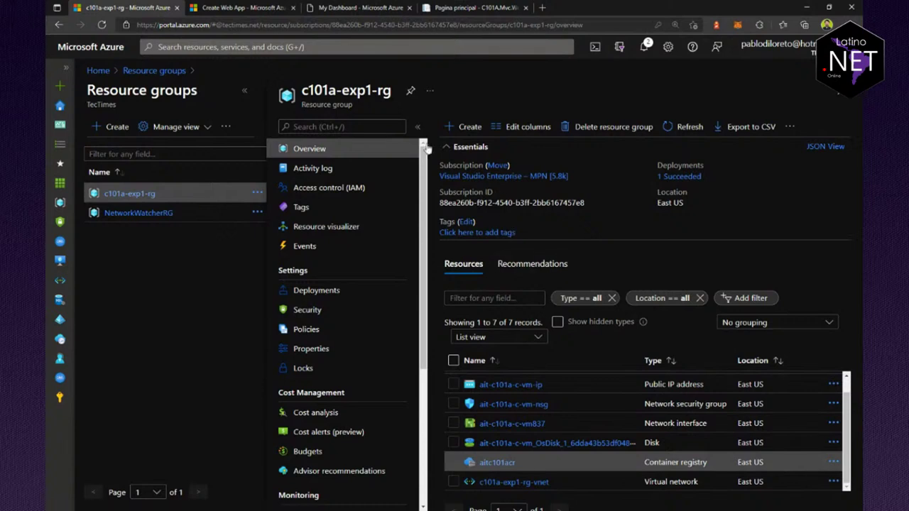
Step: Verify the web app form keeps resource group c101a-exp1-rg
click(256, 7)
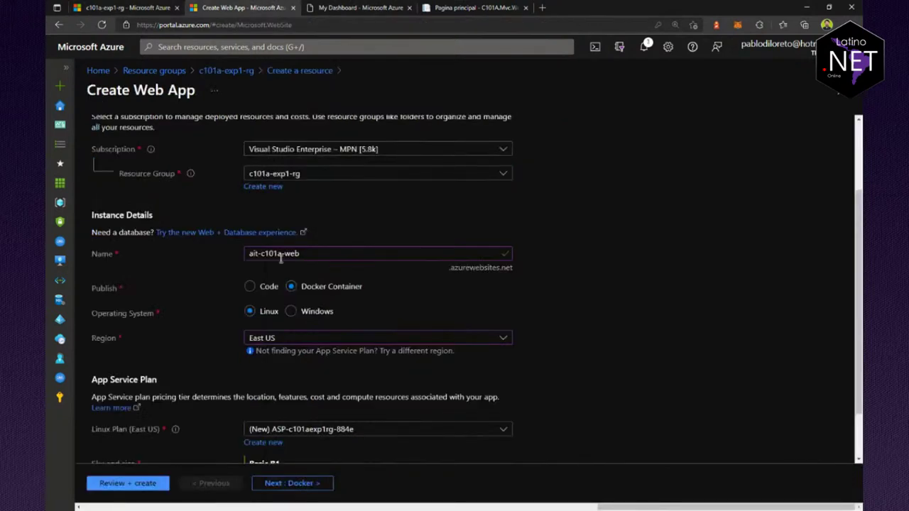
click(321, 176)
click(321, 174)
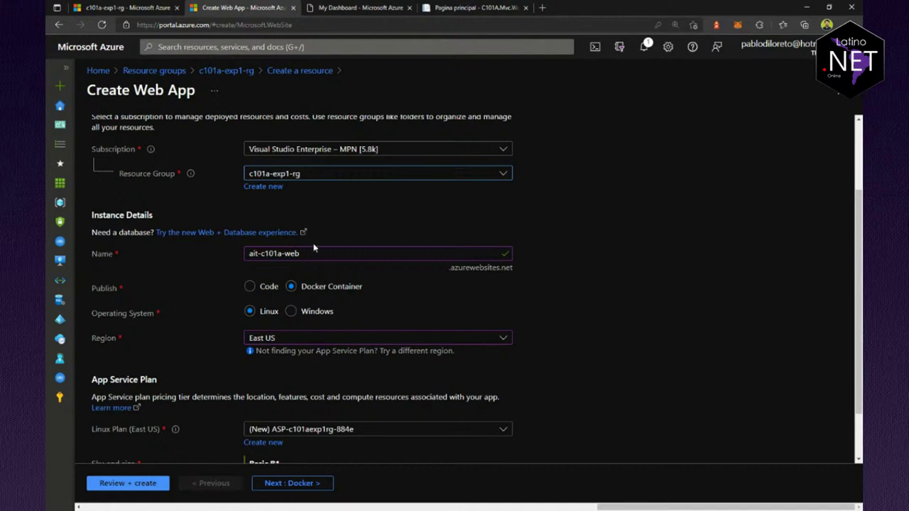
Step: Move to the Docker settings and try Quickstart, then Azure Container Registry, which lists no registries
click(292, 484)
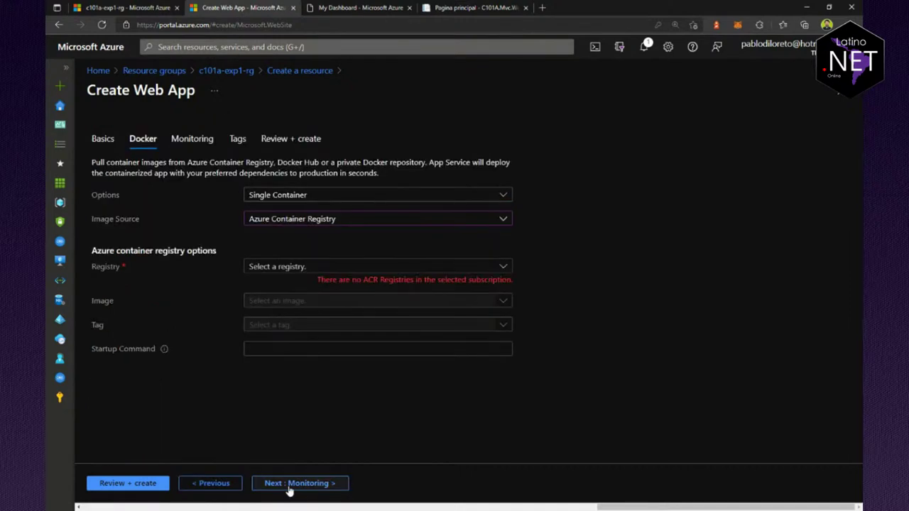
click(325, 226)
click(326, 233)
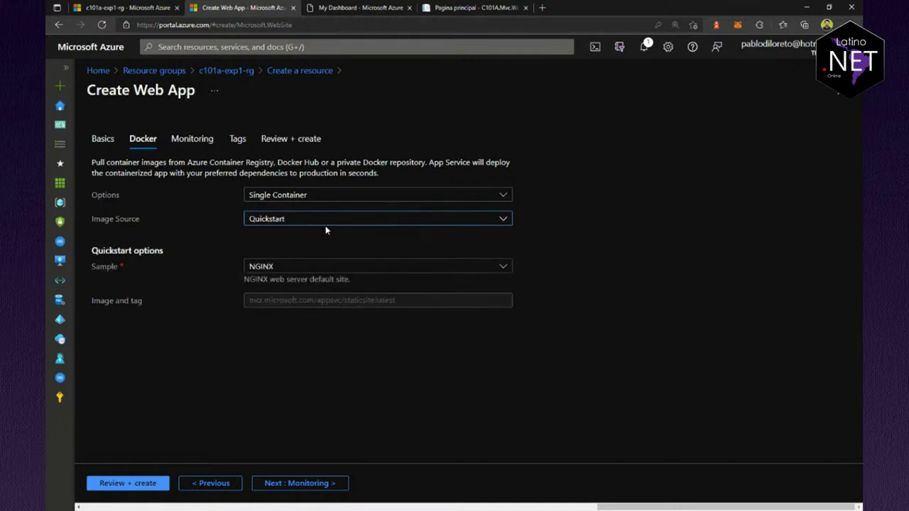
click(325, 229)
click(319, 257)
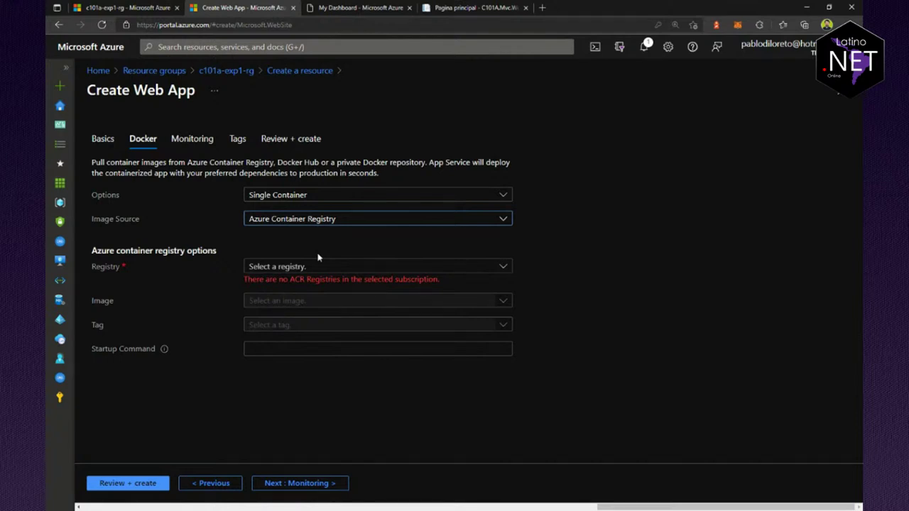
click(321, 267)
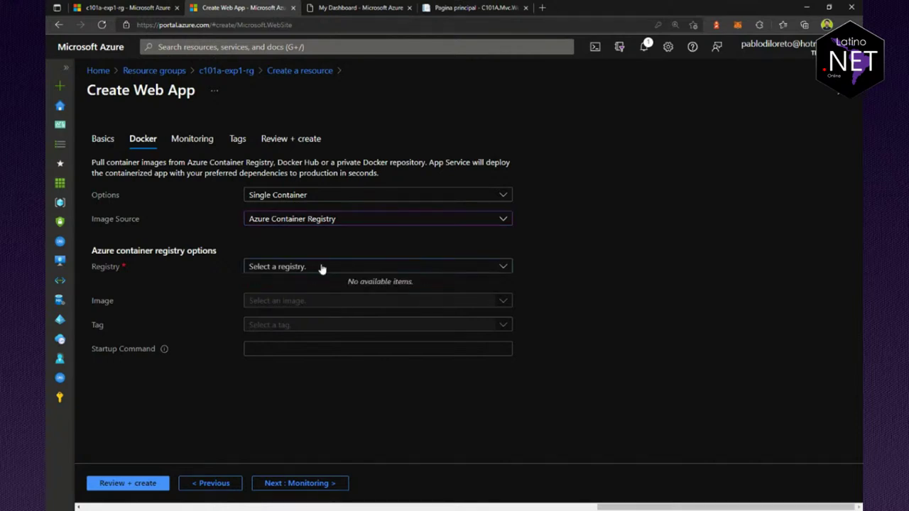
click(320, 267)
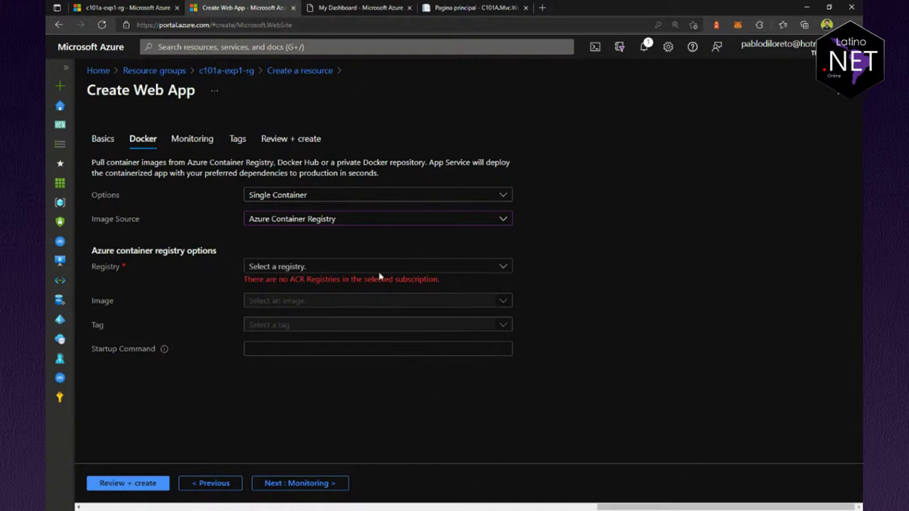
Step: Recheck the empty Azure Container Registry list, then switch the image source to Private Registry
click(382, 266)
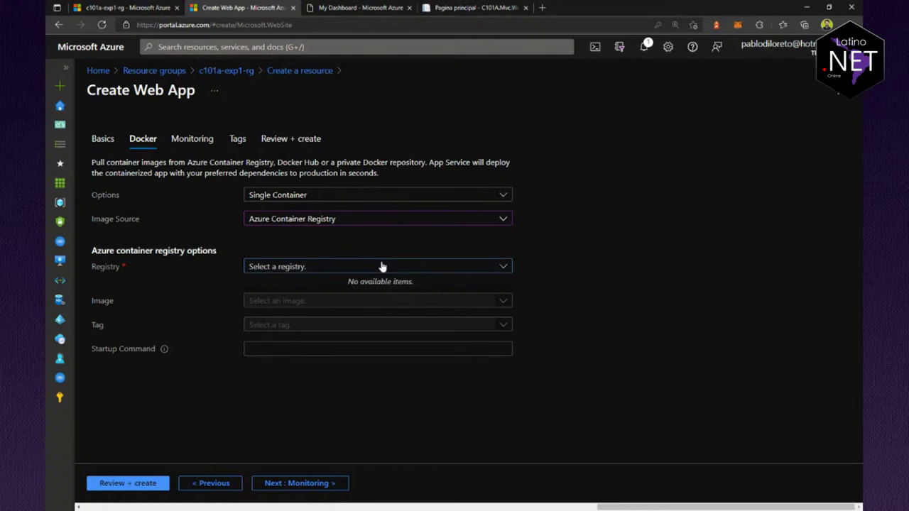
click(348, 220)
click(326, 255)
click(302, 269)
click(319, 222)
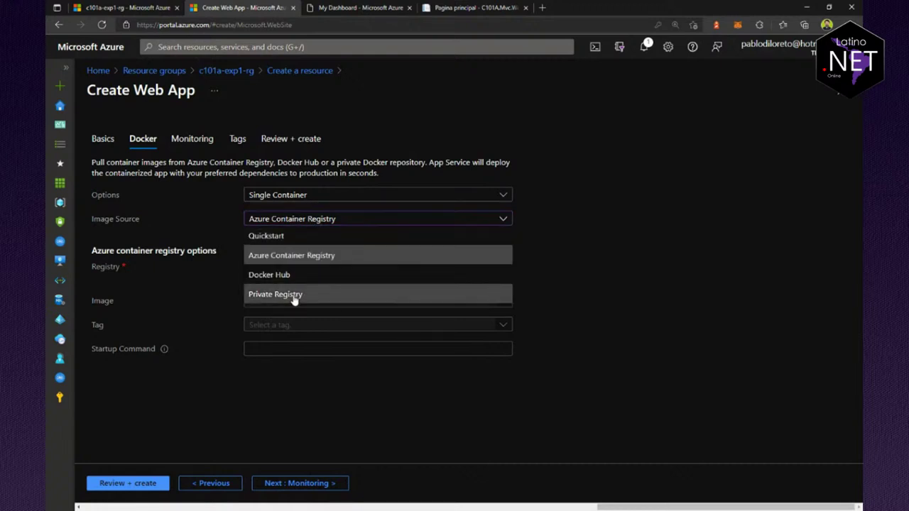
click(294, 296)
click(321, 266)
click(174, 9)
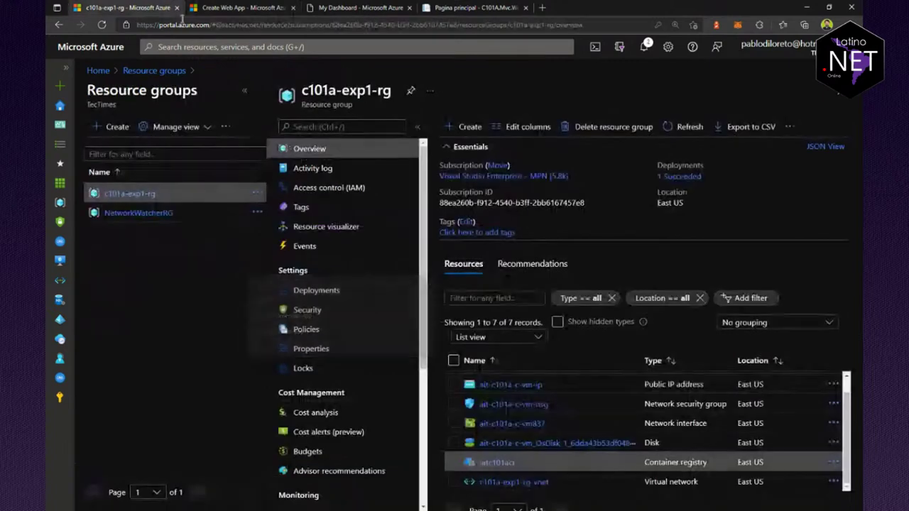
click(499, 462)
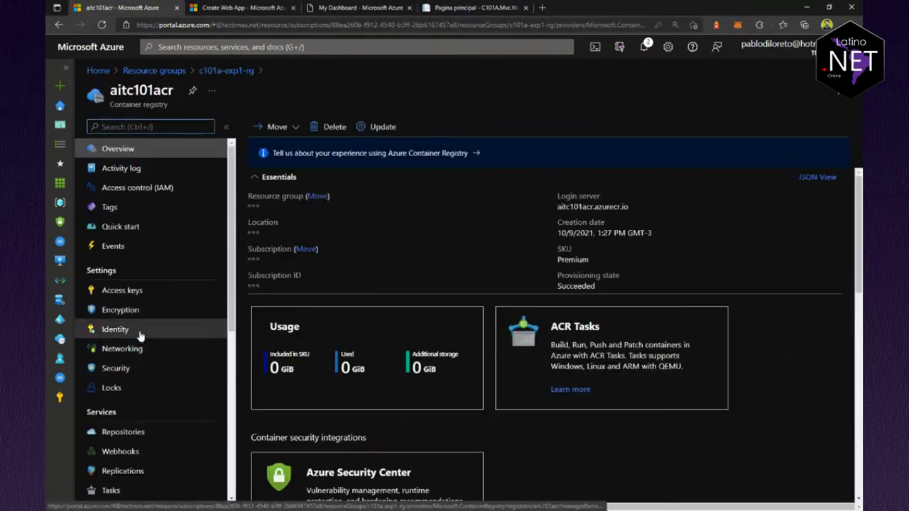
scroll(139, 433, down, 2)
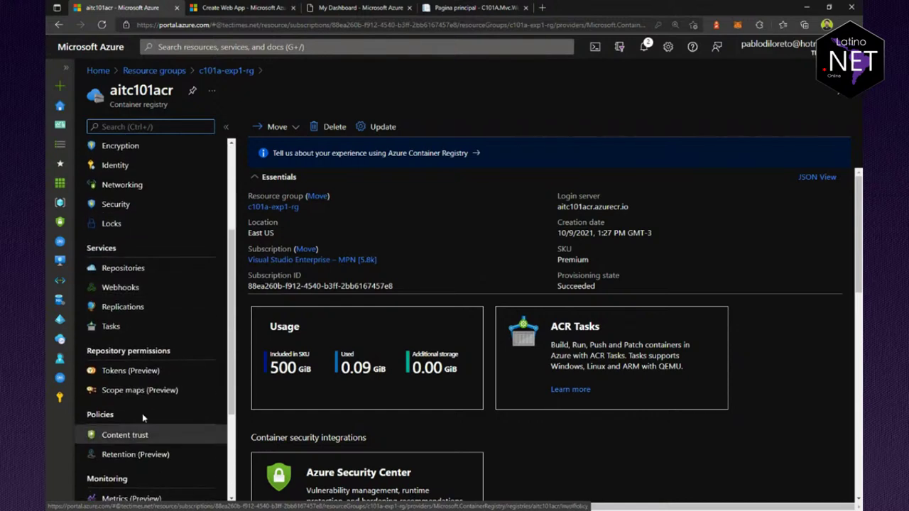
scroll(142, 398, up, 2)
click(122, 290)
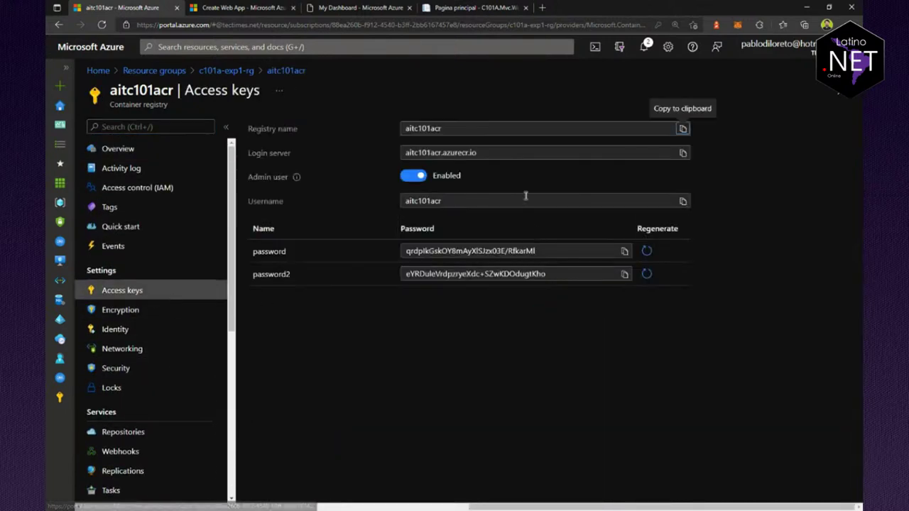
click(684, 153)
click(245, 7)
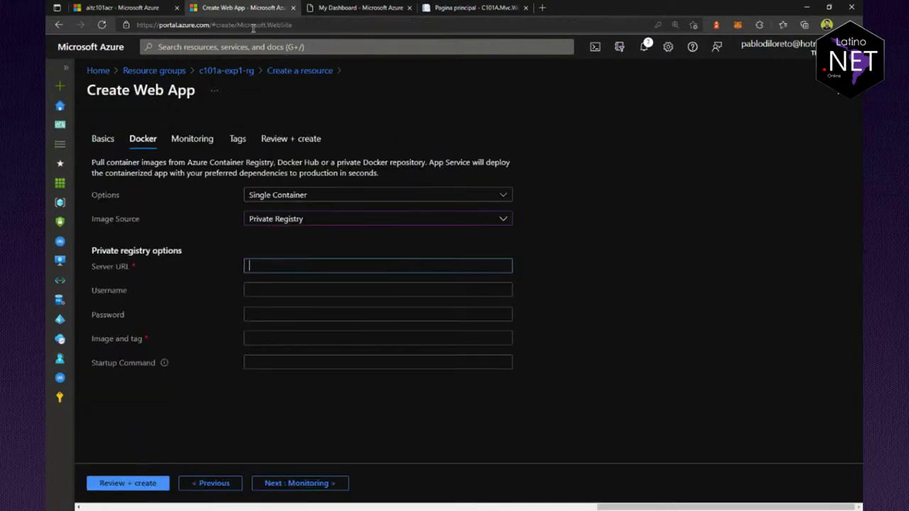
key(ctrl+v)
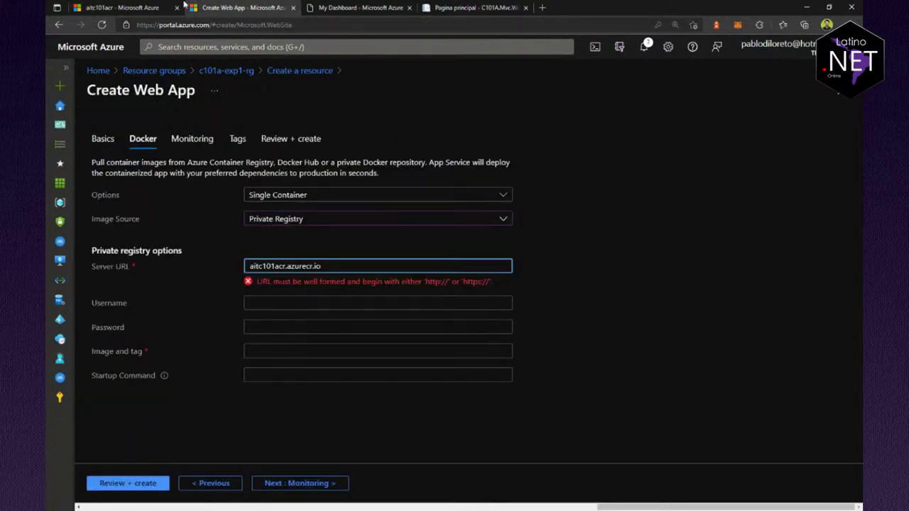
click(250, 266)
text(https:/)
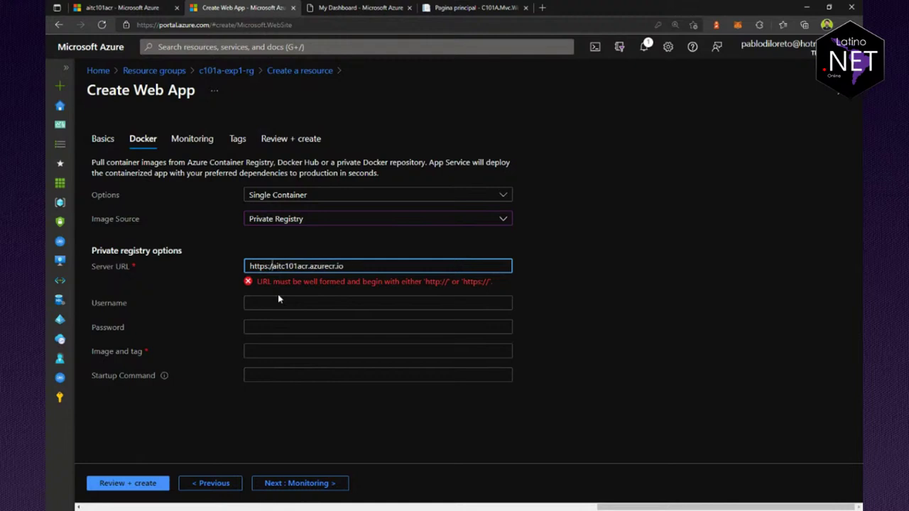
text(/)
Step: Fill in the registry's admin username and password from its access keys
click(278, 297)
click(120, 7)
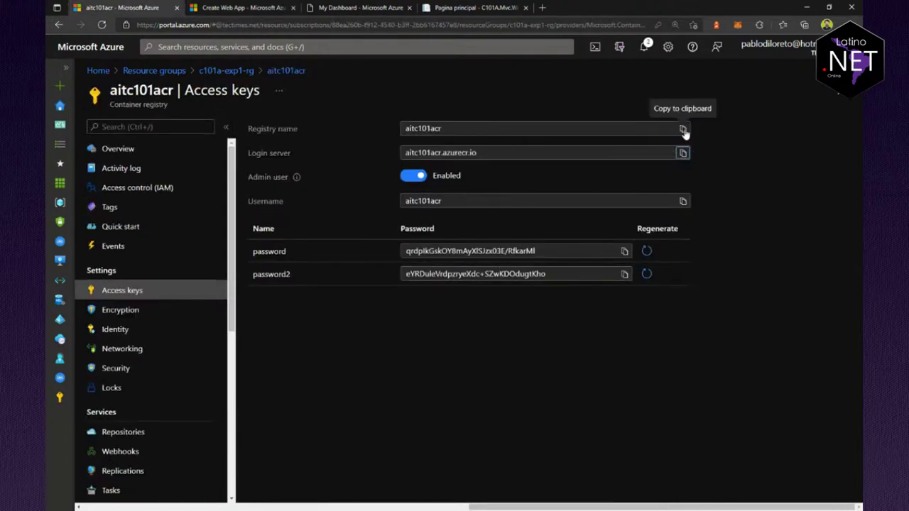
click(683, 129)
click(272, 6)
key(ctrl+v)
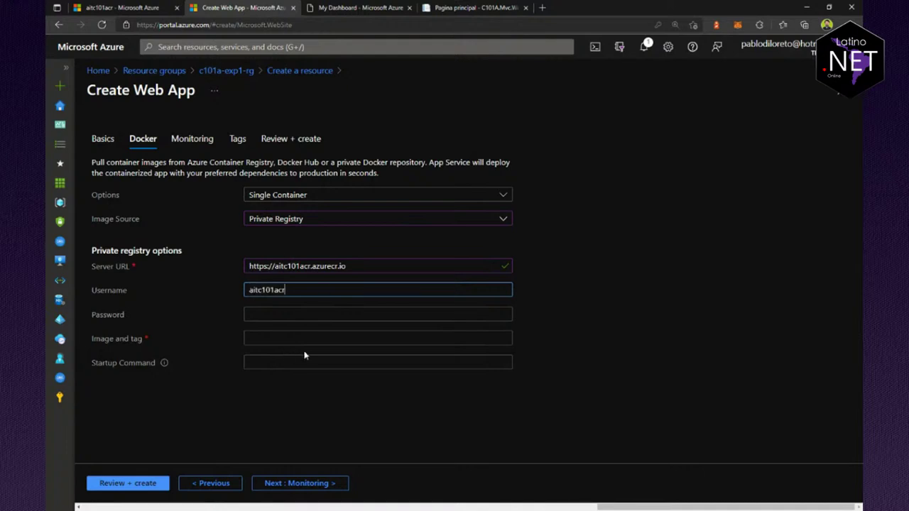
click(121, 7)
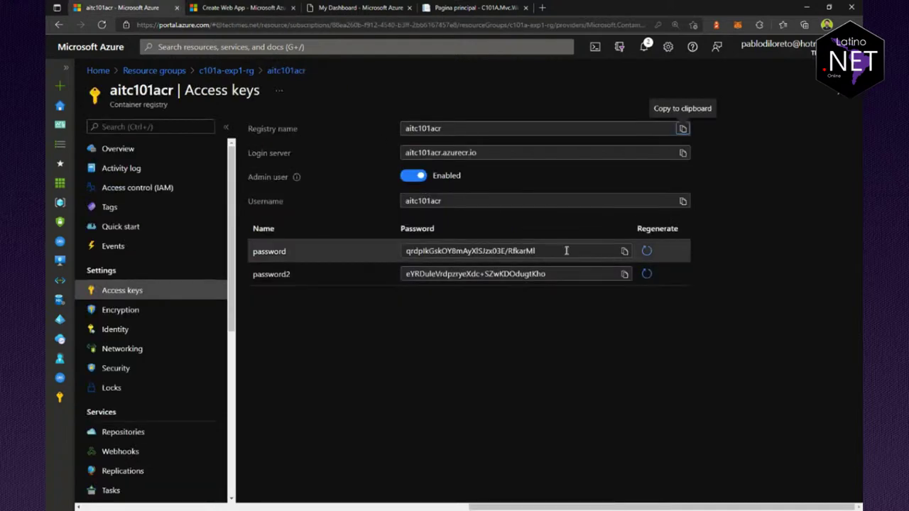
click(623, 253)
click(272, 7)
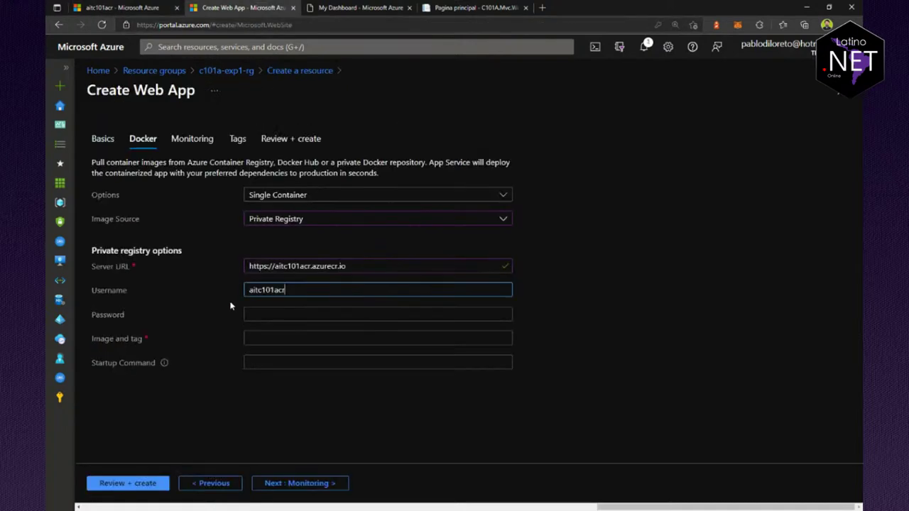
click(277, 313)
key(ctrl+v)
click(267, 338)
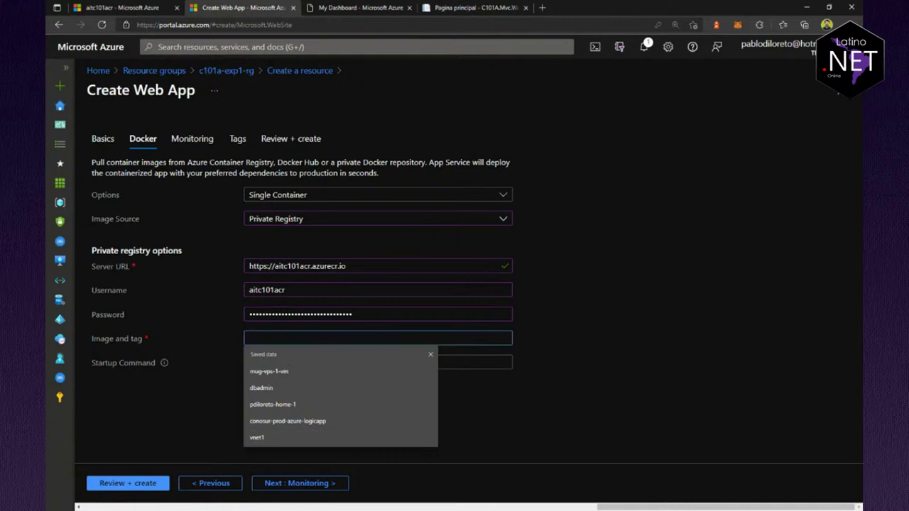
Step: Enter aitc101acr.azurecr.io/c101a:v1 as the image and tag, confirming the repository name
drag(368, 268, 282, 277)
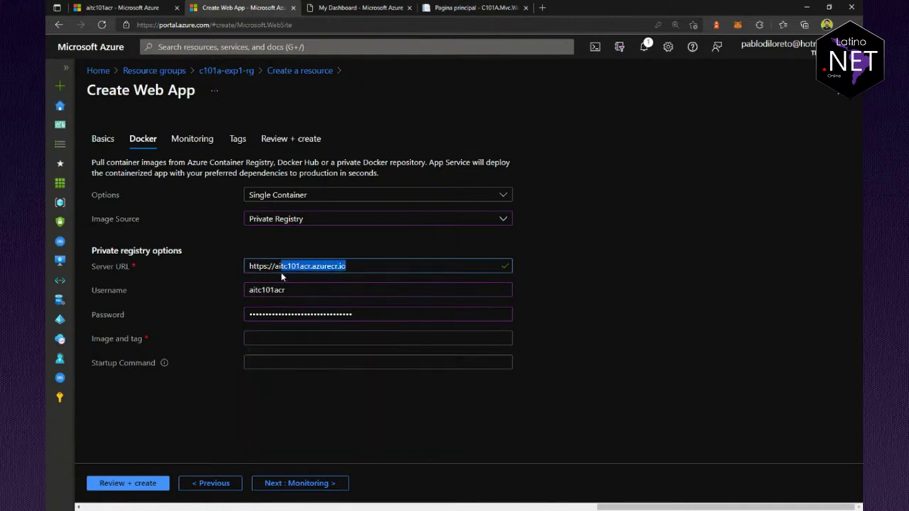
click(278, 331)
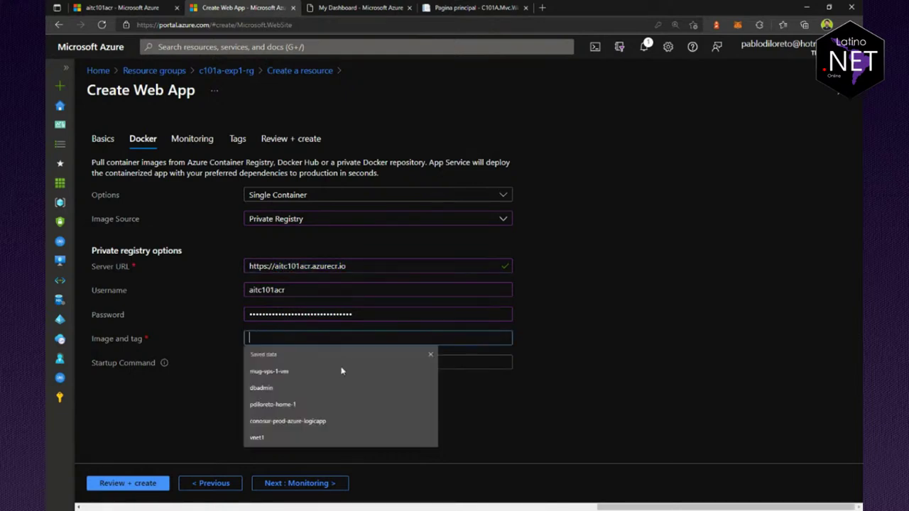
key(ctrl+v)
text(/c101a)
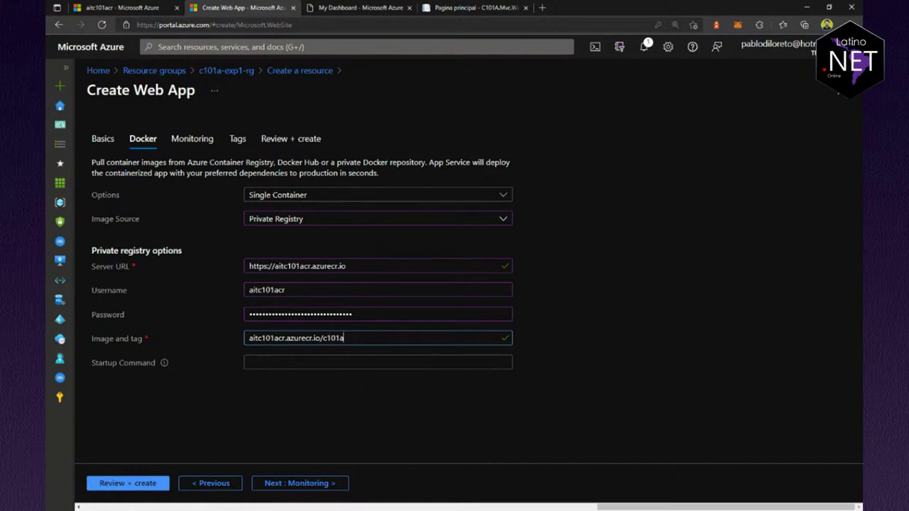
key(alt+Tab)
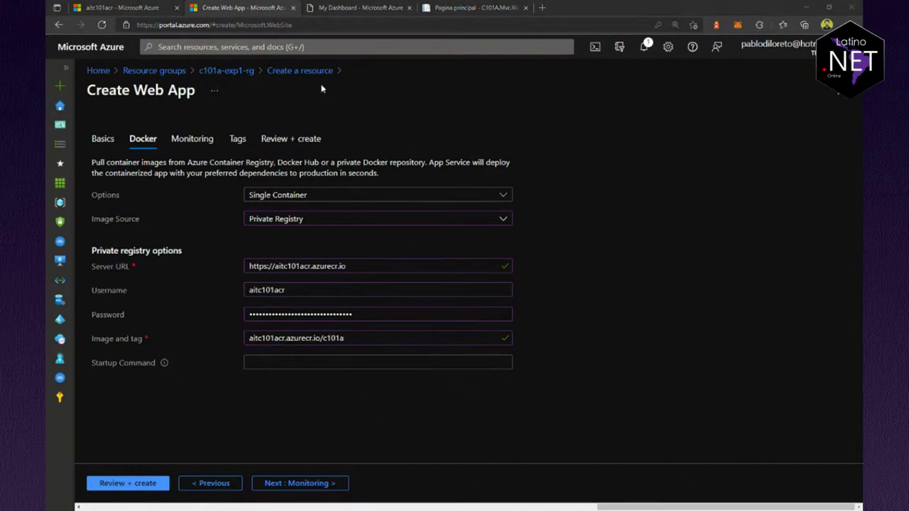
click(120, 7)
click(121, 433)
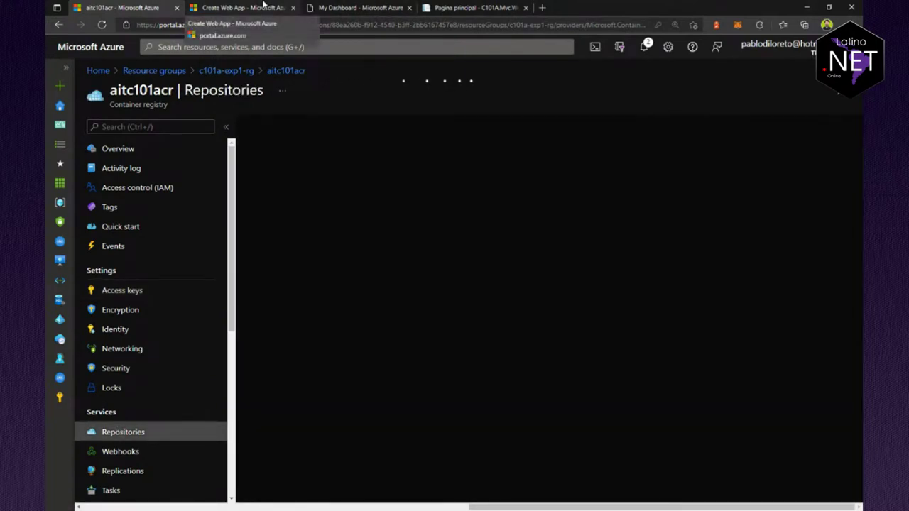
click(263, 7)
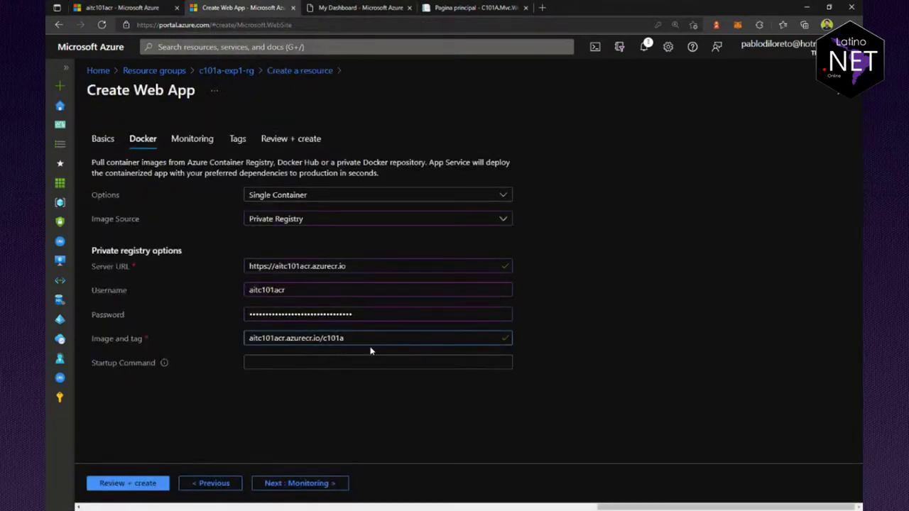
text(:v1)
click(380, 398)
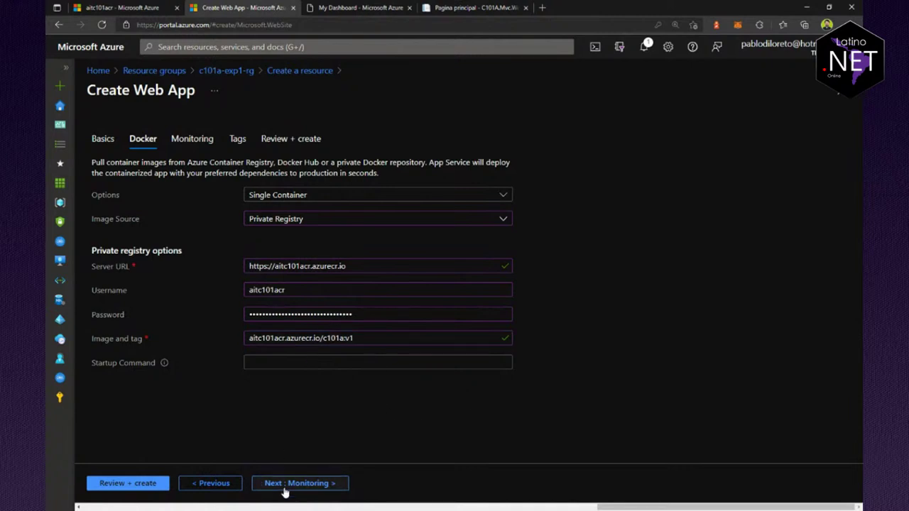
click(285, 489)
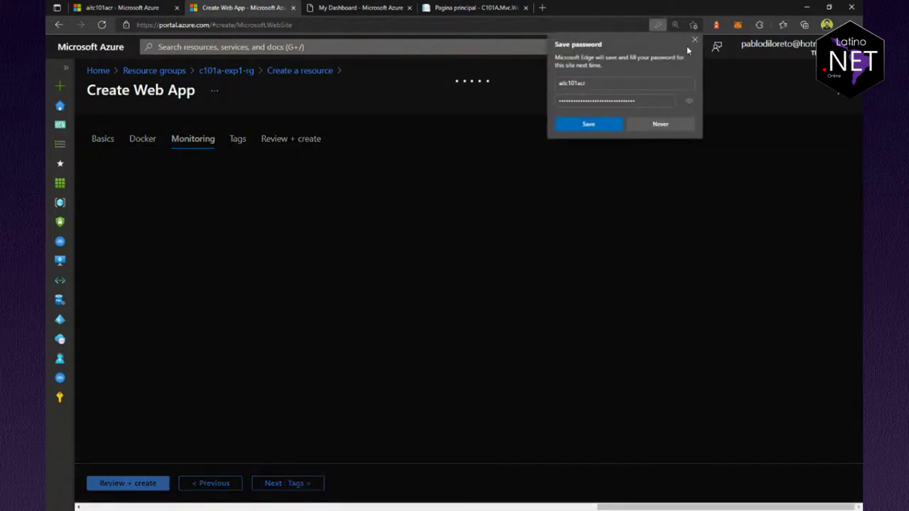
Step: Skip through Monitoring and Tags to Review + create, create ait-c101a-web, and open it once deployed
click(697, 44)
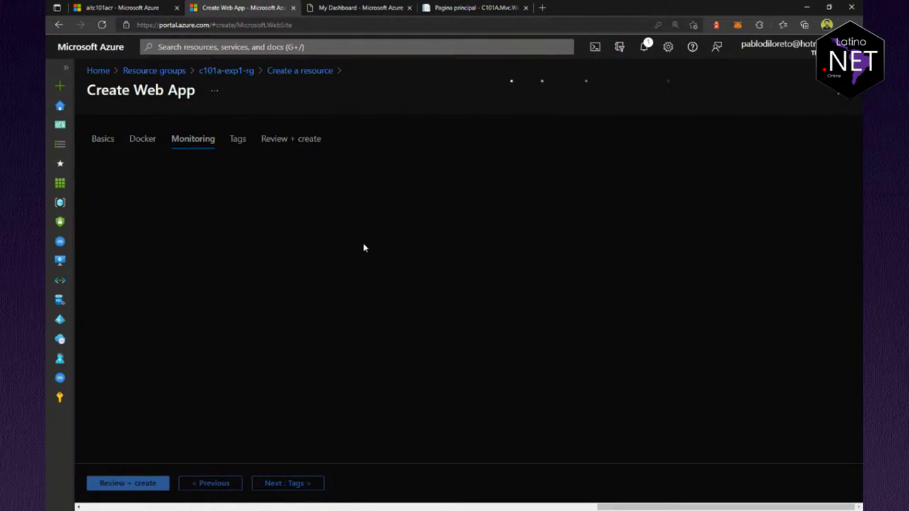
click(292, 485)
click(327, 484)
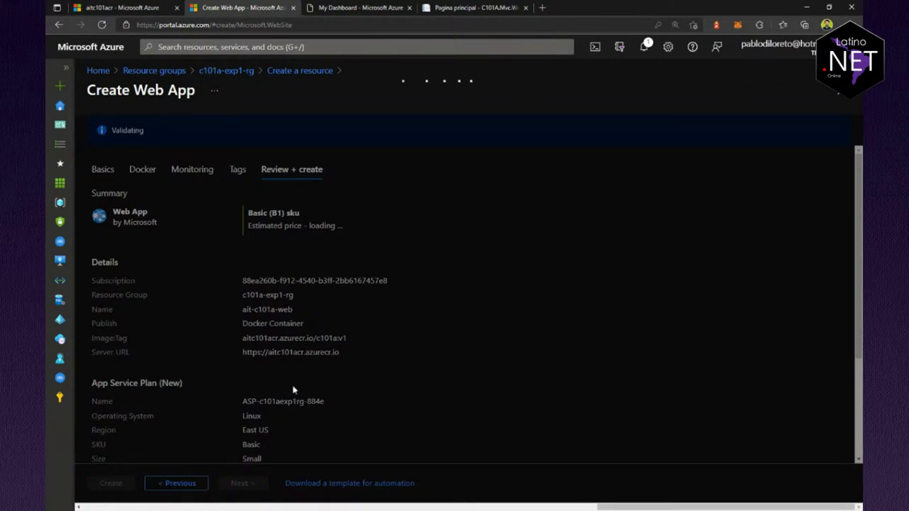
click(107, 484)
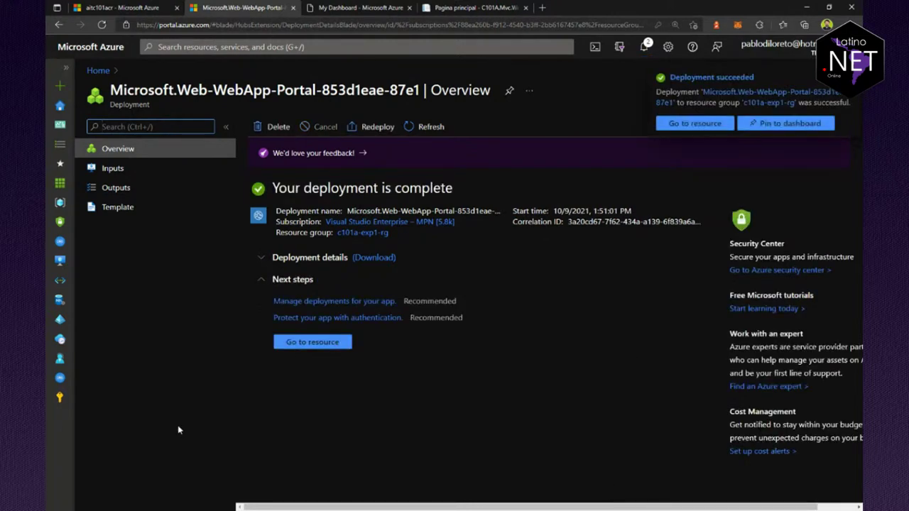
click(318, 347)
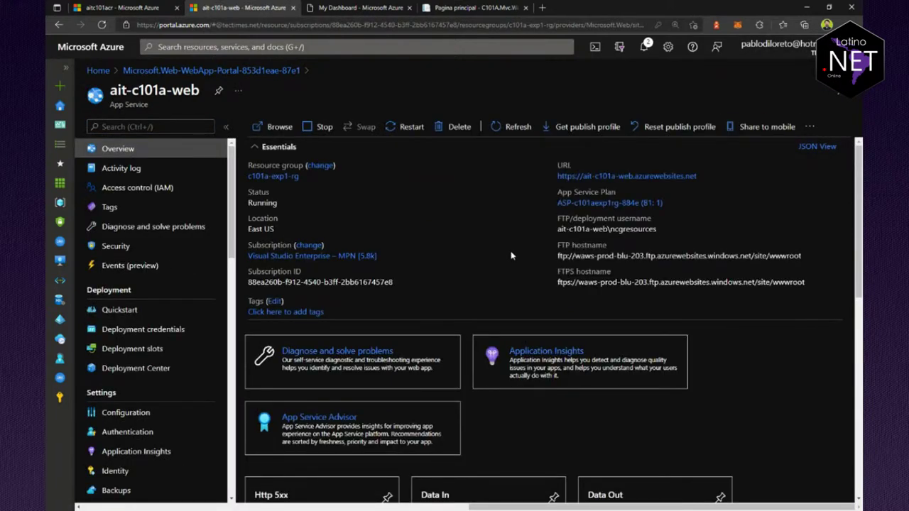
Step: Copy the ait-c101a-web URL and review Deployment Center's image c101a tag v1 settings
click(705, 176)
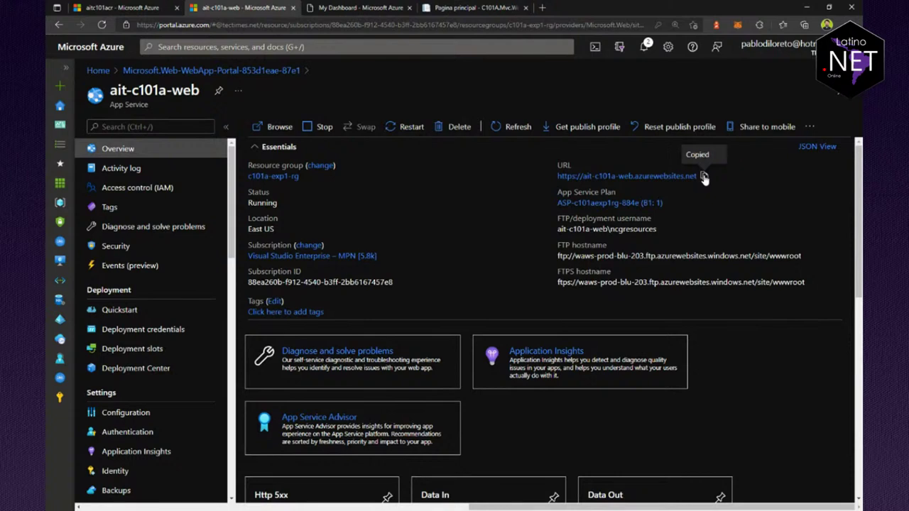
scroll(107, 422, down, 3)
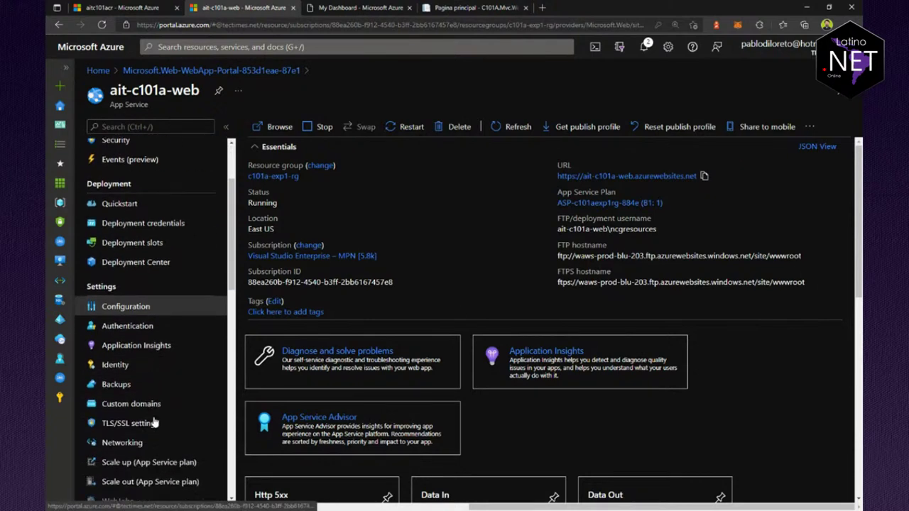
click(140, 260)
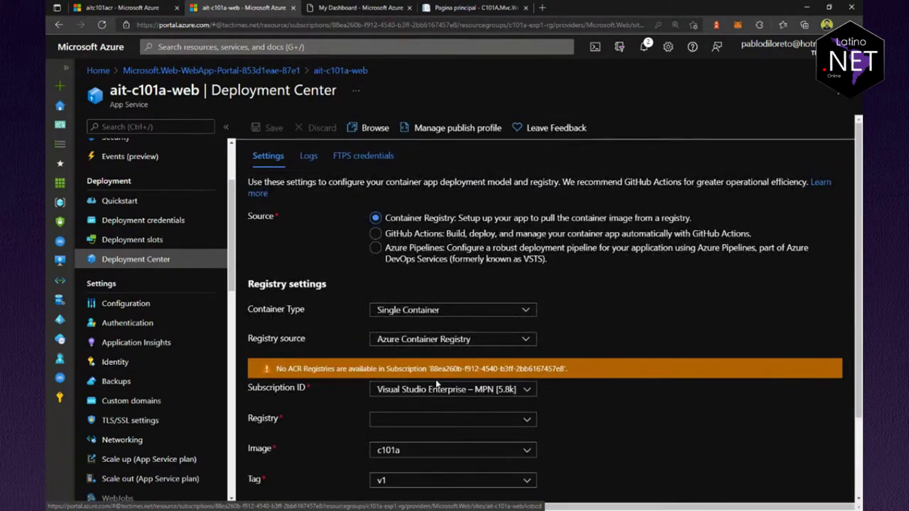
scroll(437, 384, down, 3)
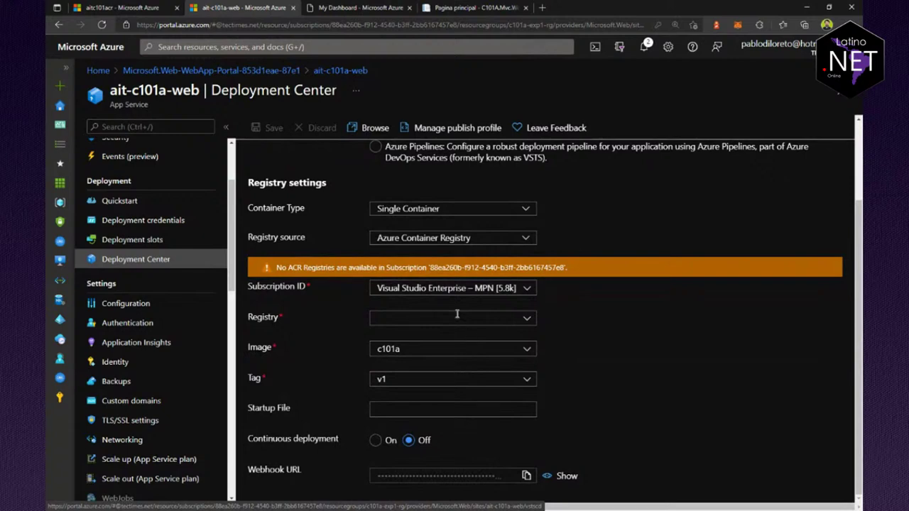
scroll(424, 319, up, 3)
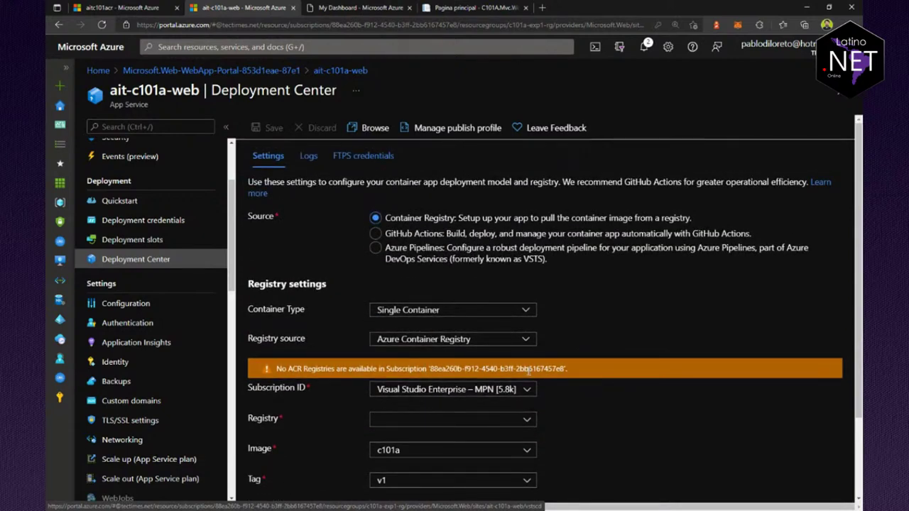
scroll(554, 341, down, 3)
drag(274, 369, 568, 370)
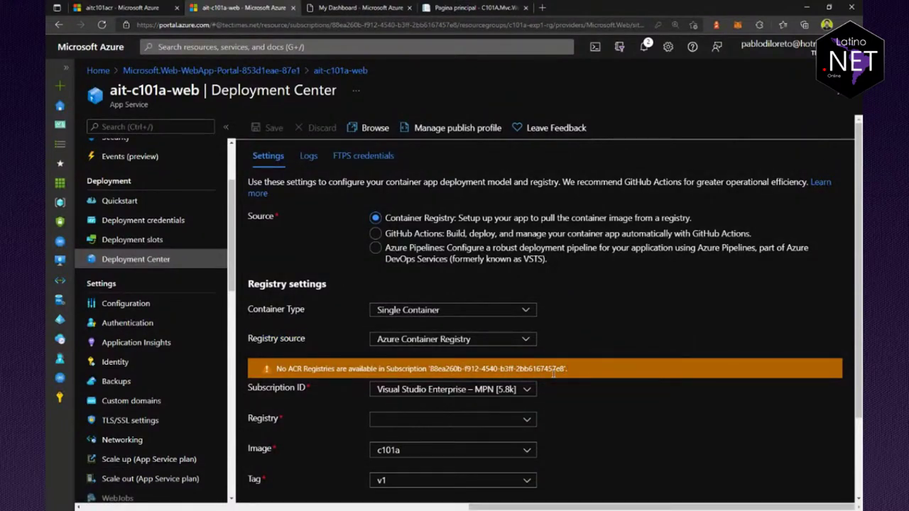
click(552, 409)
scroll(564, 423, down, 2)
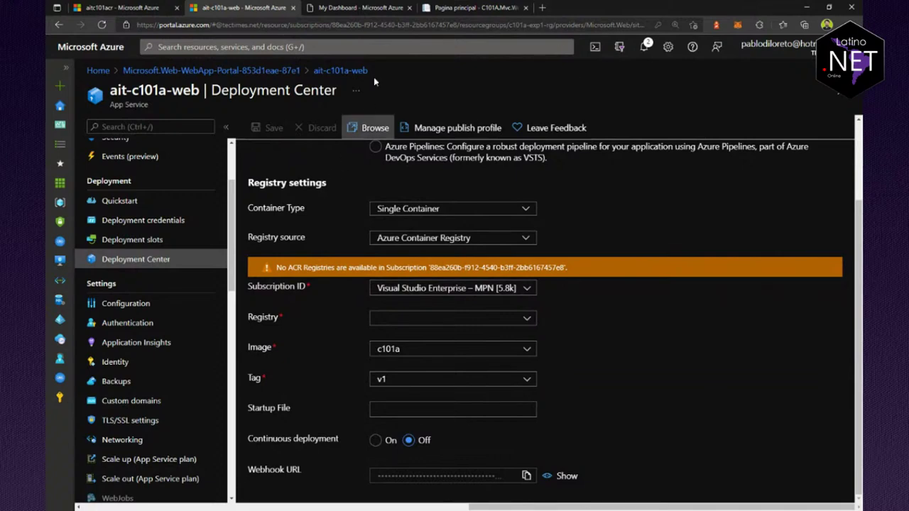
Step: Load the copied ait-c101a-web.azurewebsites.net address in a new tab, checking other tabs while it loads
click(544, 8)
key(ctrl+v)
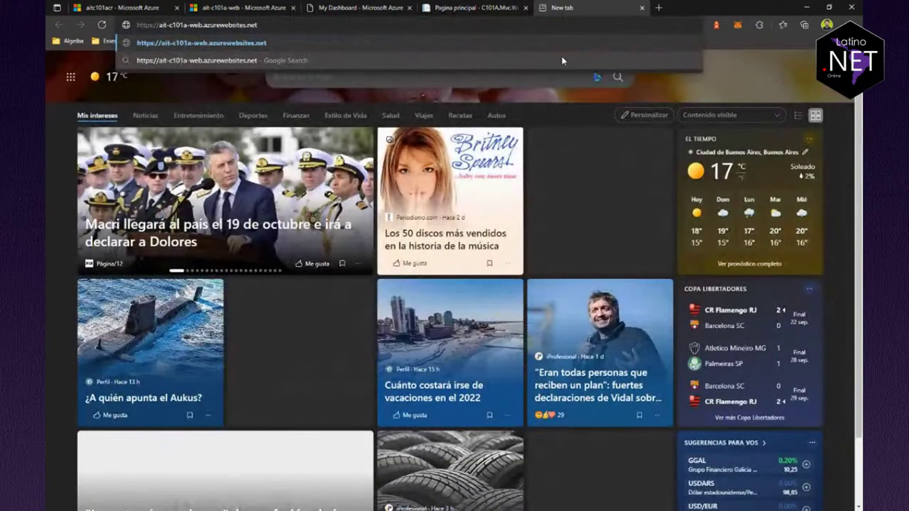
key(Return)
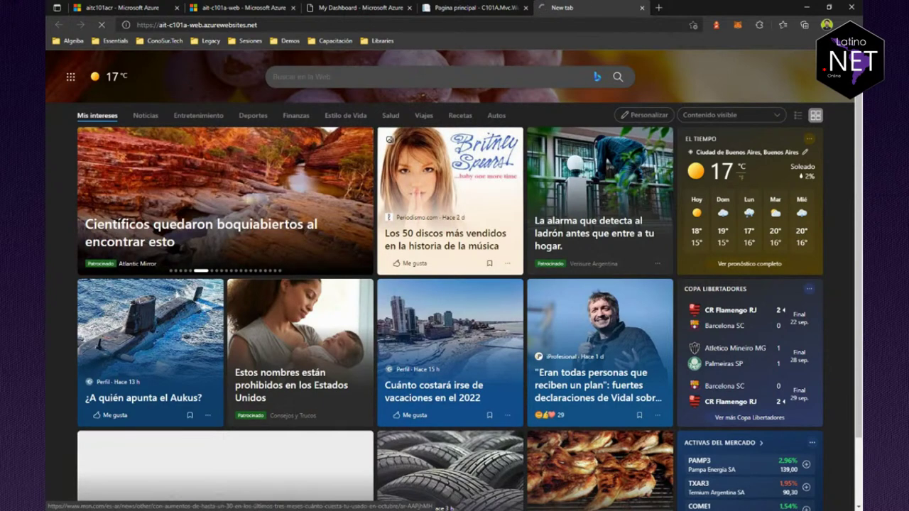
click(501, 7)
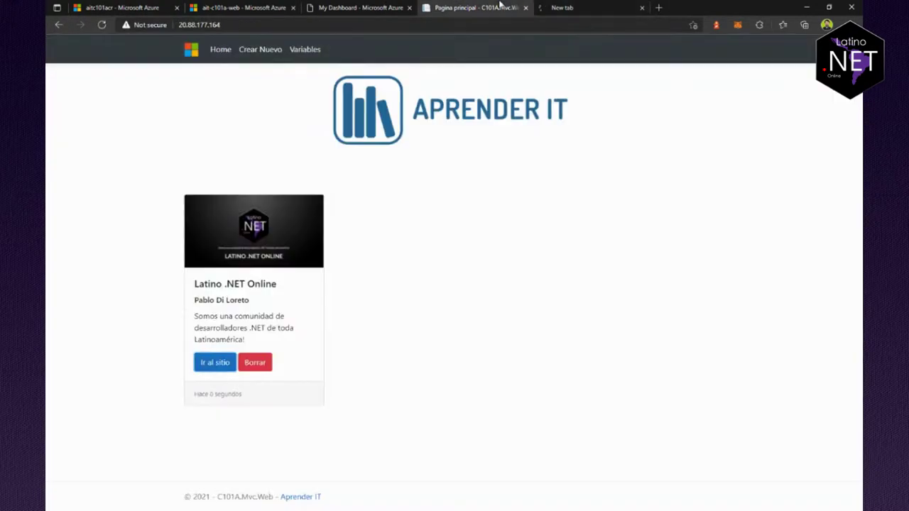
click(358, 7)
click(242, 7)
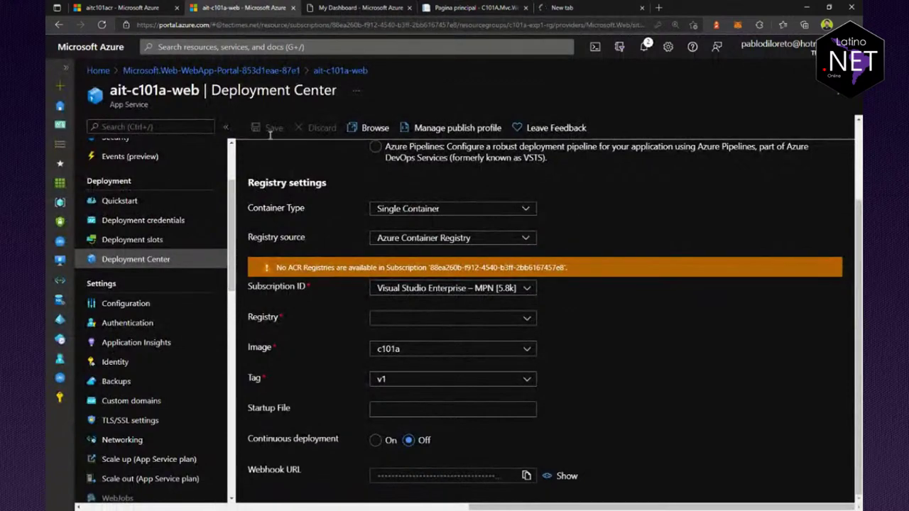
scroll(425, 272, up, 3)
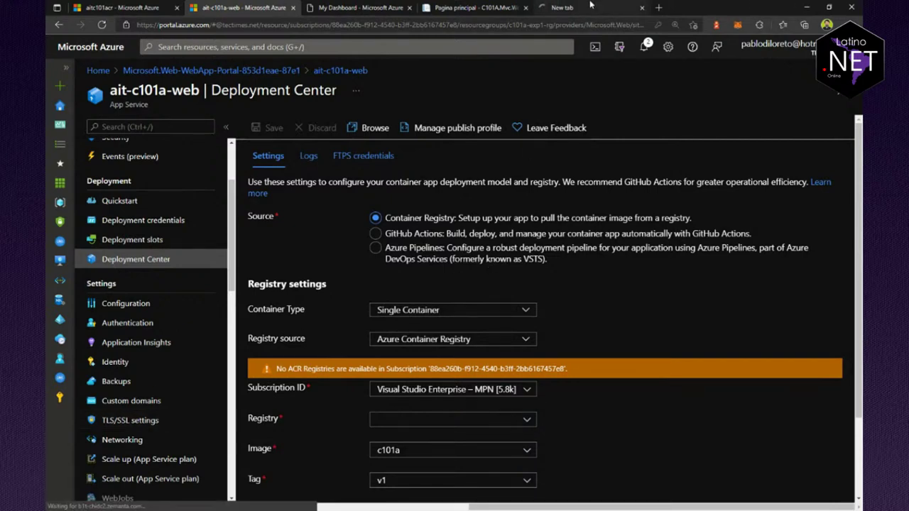
click(591, 7)
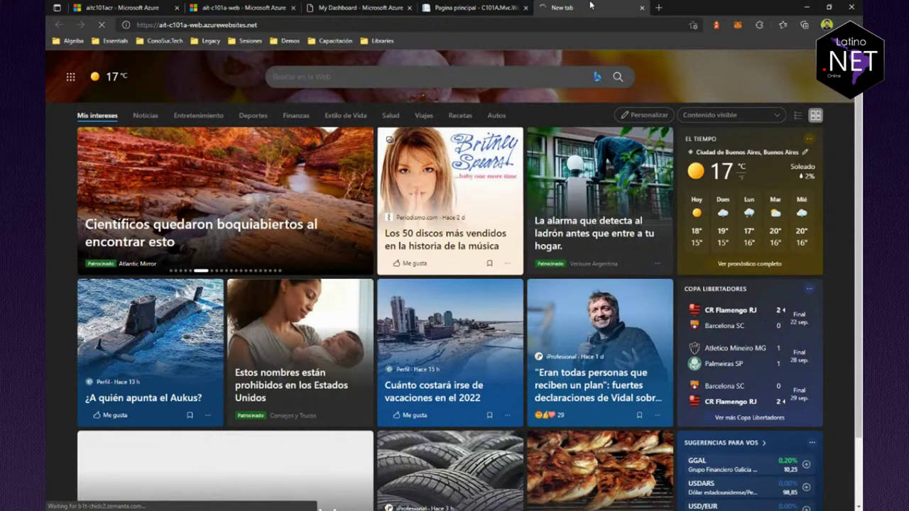